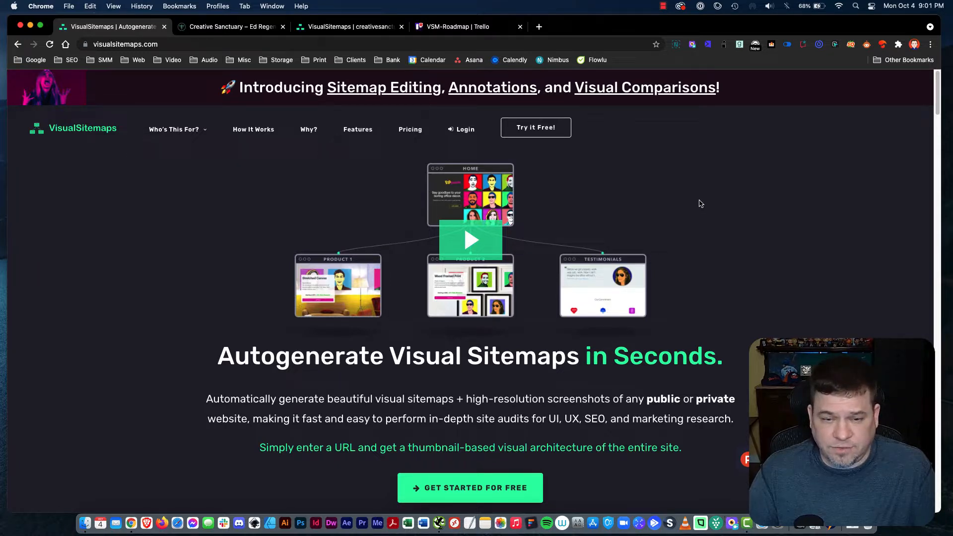
- Open the Creative Sanctuary website, look over its navigation entries, and visit the Quantum Imagery page of the art gallery
click(246, 32)
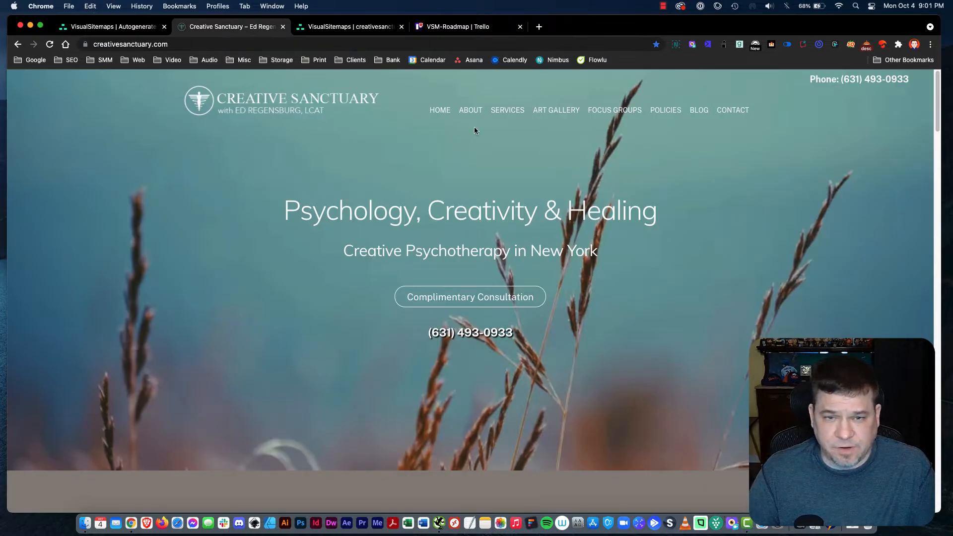
mouse_move(463, 112)
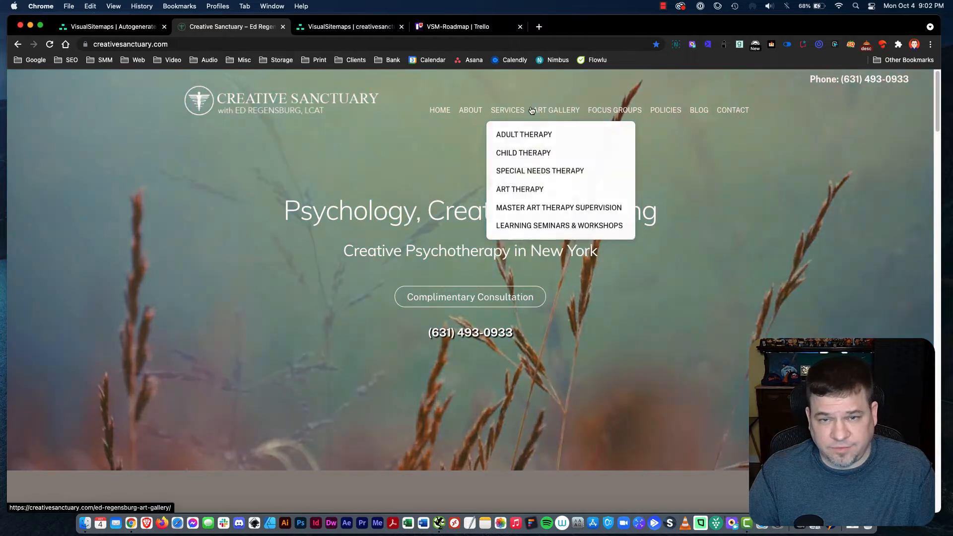
mouse_move(554, 113)
click(560, 135)
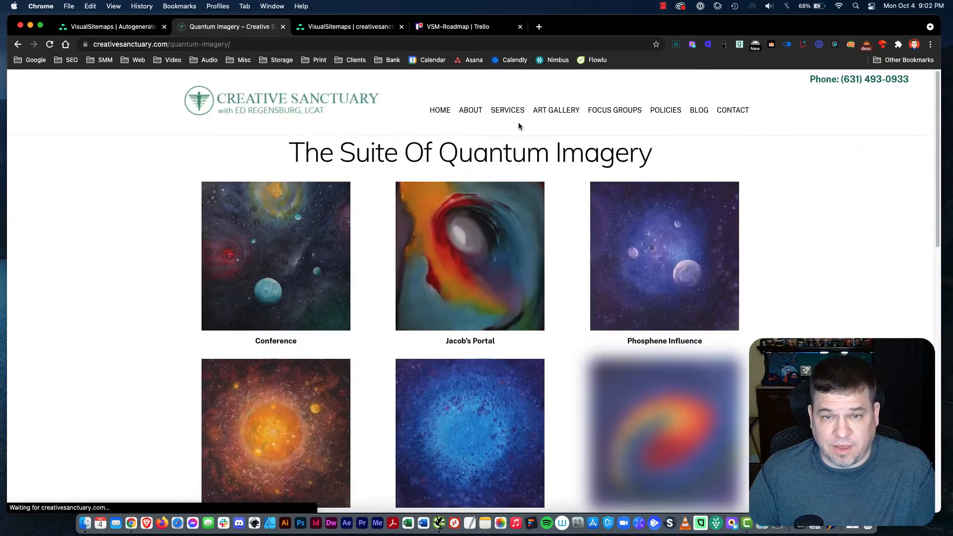
- Visit the therapist's About page on the Creative Sanctuary website and open the HTML sitemap linked in its footer
mouse_move(472, 112)
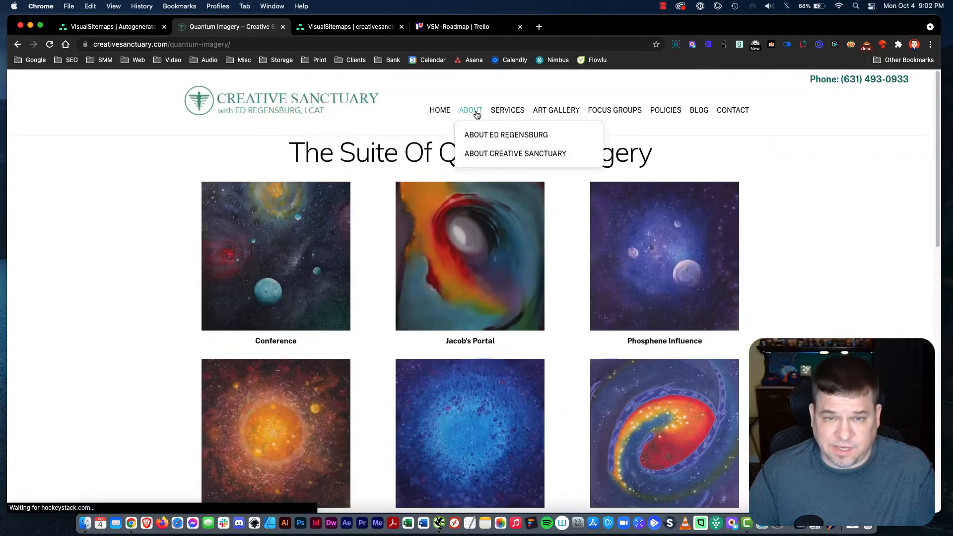
click(477, 134)
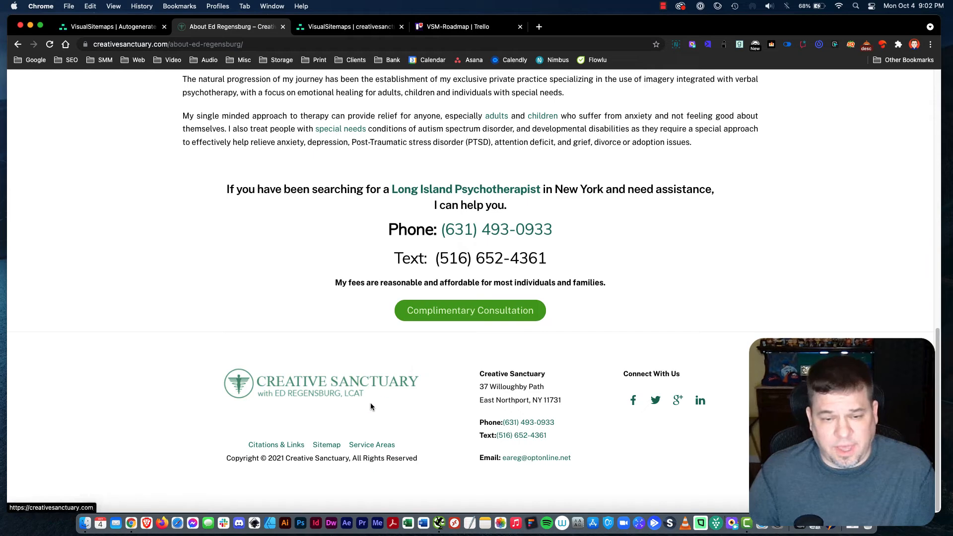
click(324, 447)
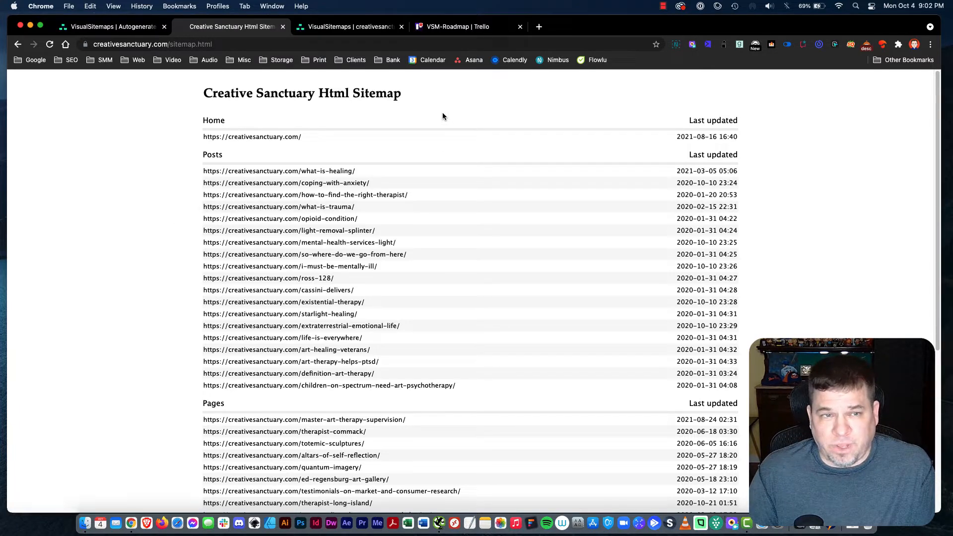
- Bring up Screaming Frog SEO Spider's crawl tree graph for creativesanctuary.com, examine the page hierarchy, and close the graph
drag(952, 348, 335, 83)
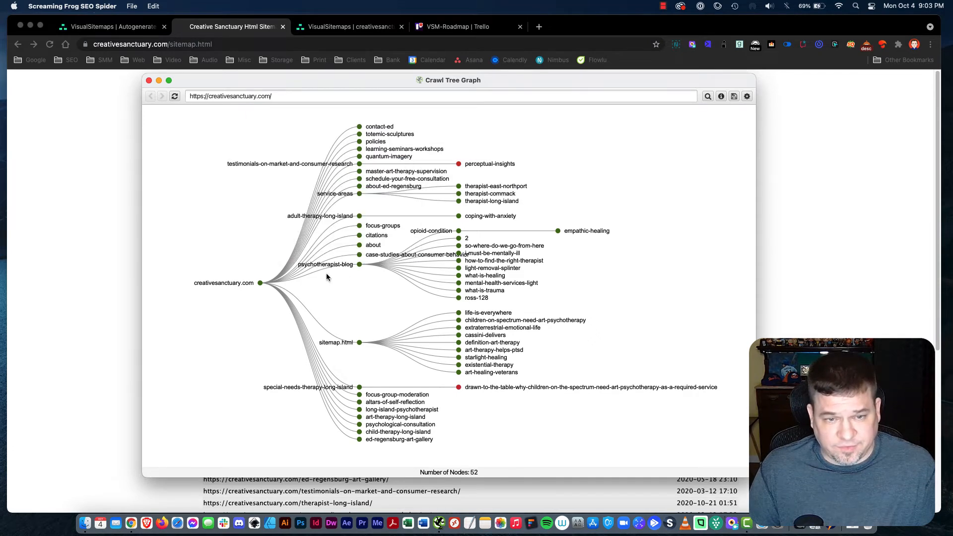
mouse_move(425, 435)
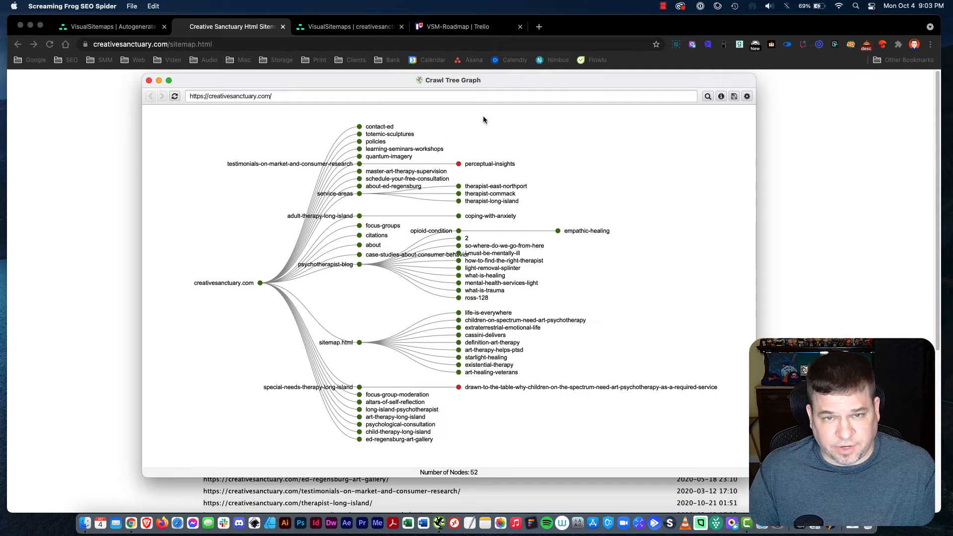
key(super+w)
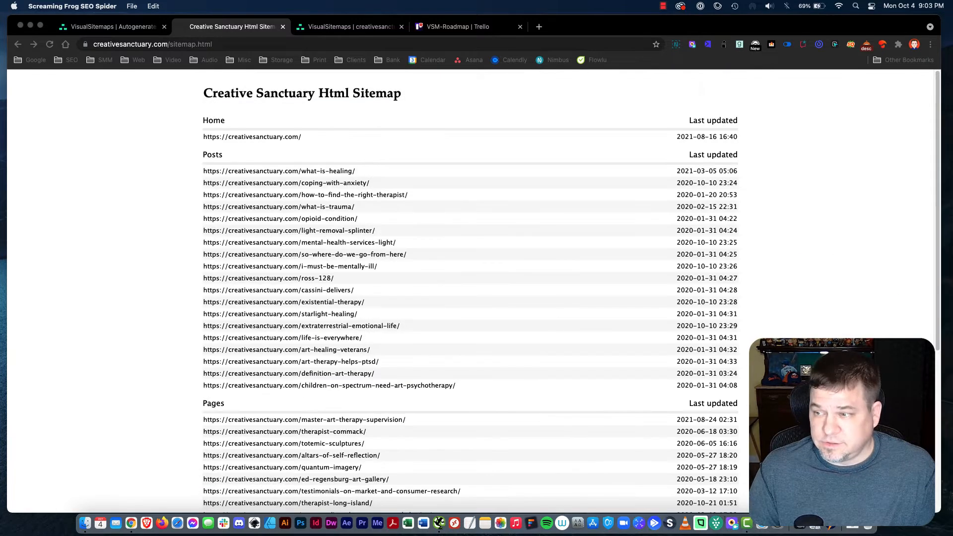
- Switch to the creativesanctuary visual sitemap in VisualSitemaps and examine the full screenshot of the Definition of Art Therapy page
click(329, 27)
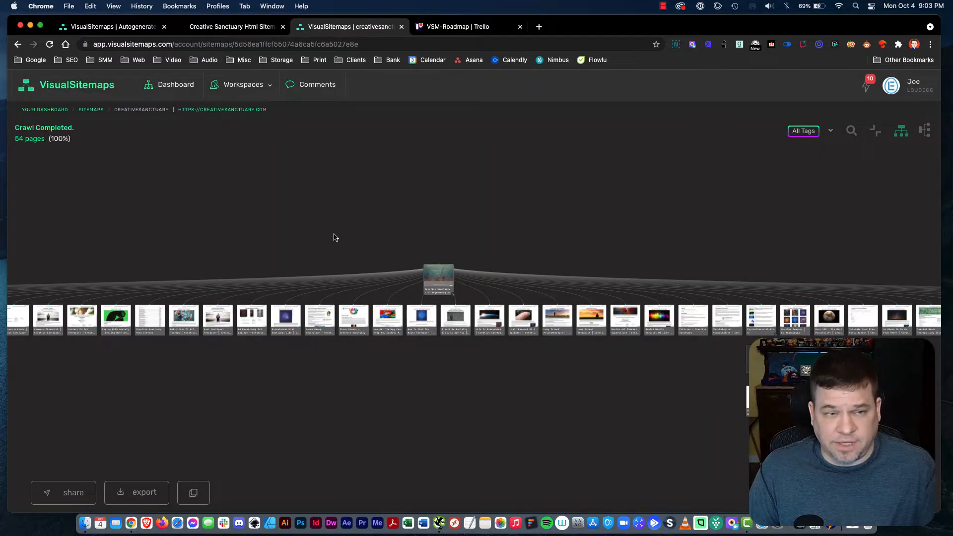
drag(335, 237, 589, 217)
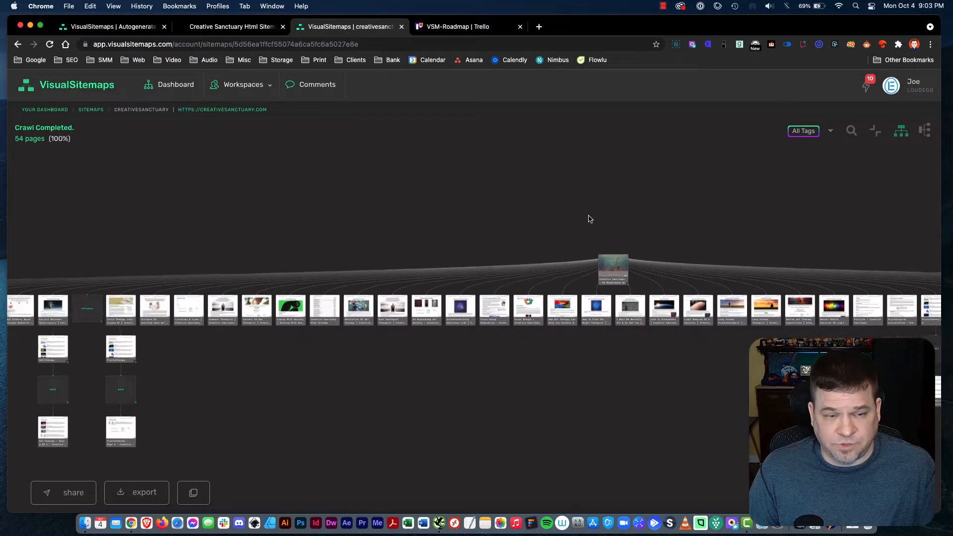
scroll(426, 368, up, 5)
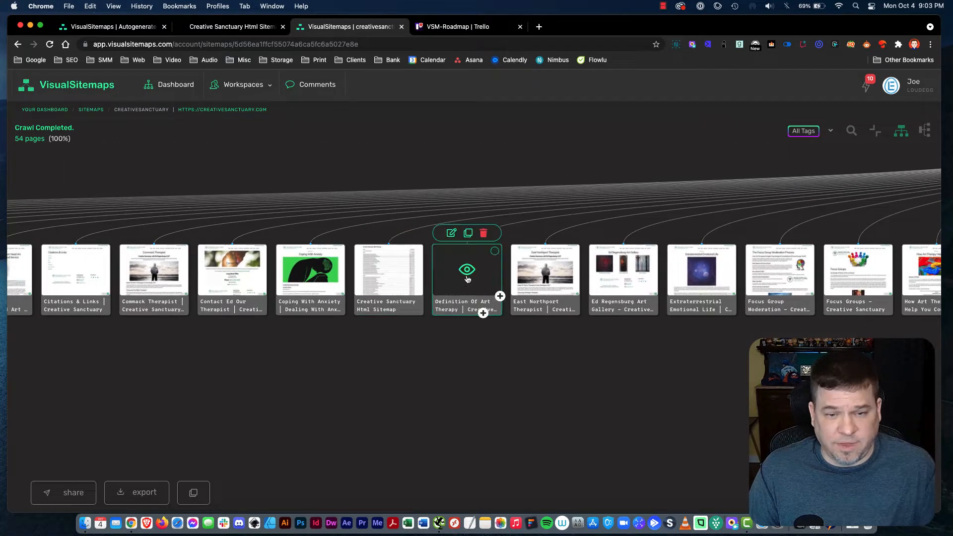
click(468, 271)
scroll(600, 298, down, 5)
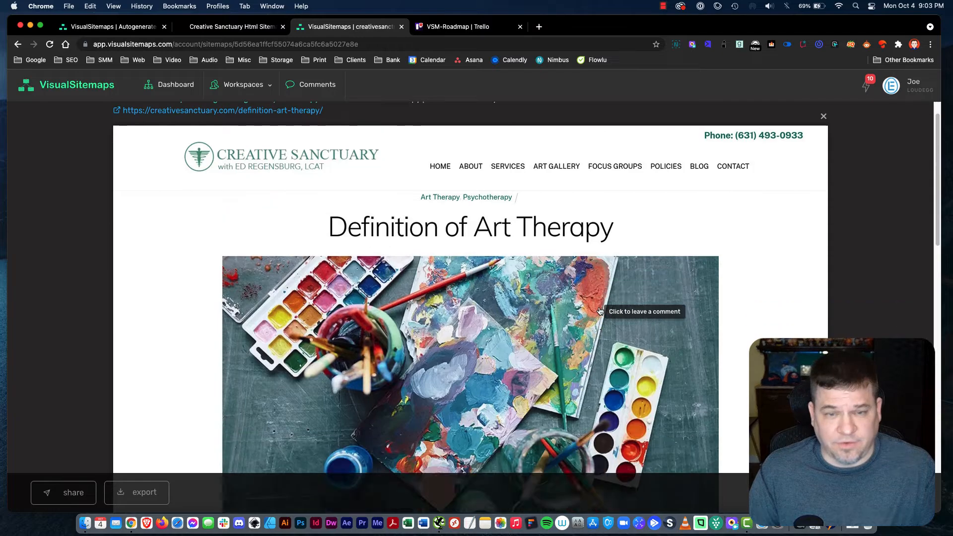
scroll(600, 311, down, 10)
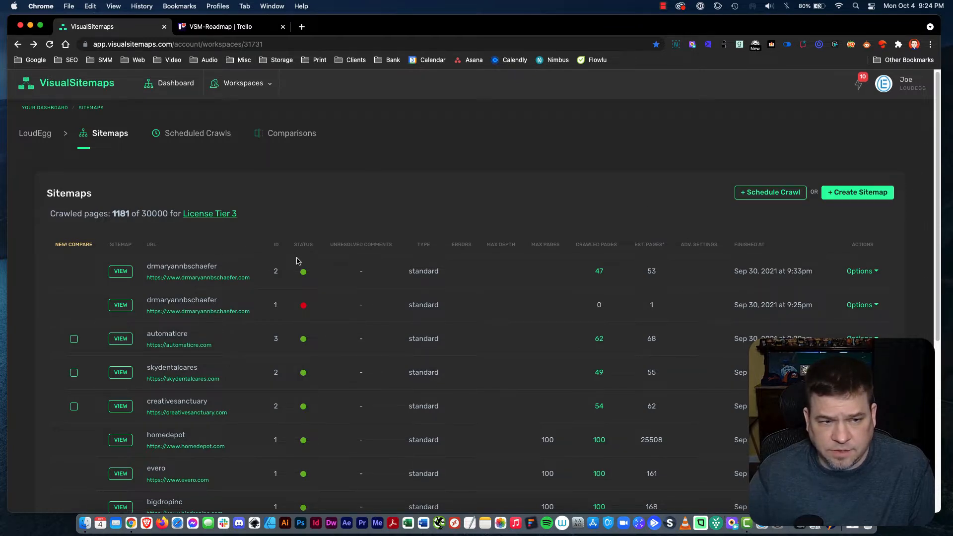
- Look through the workspace's list of sitemaps and view the visual sitemap of the automaticre site
scroll(298, 273, down, 5)
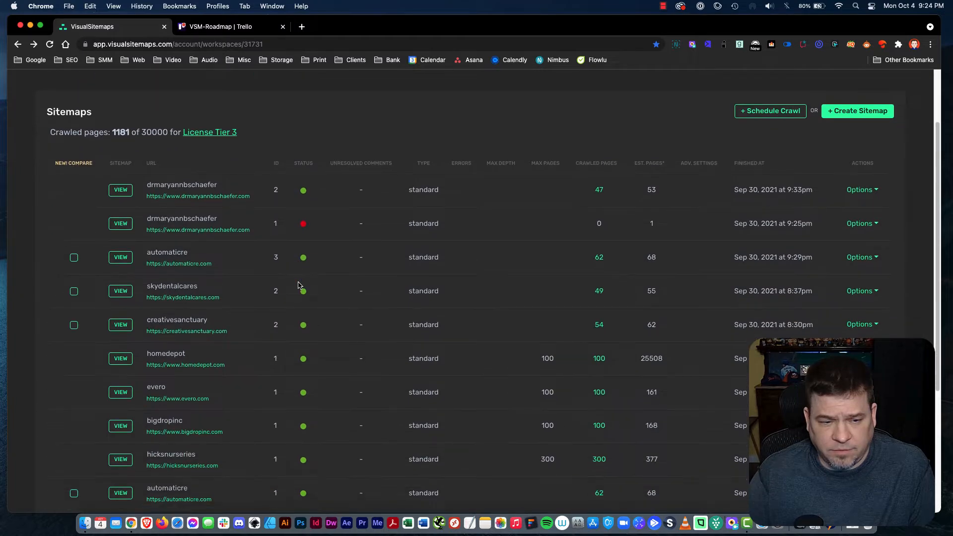
scroll(298, 285, down, 4)
scroll(297, 284, up, 6)
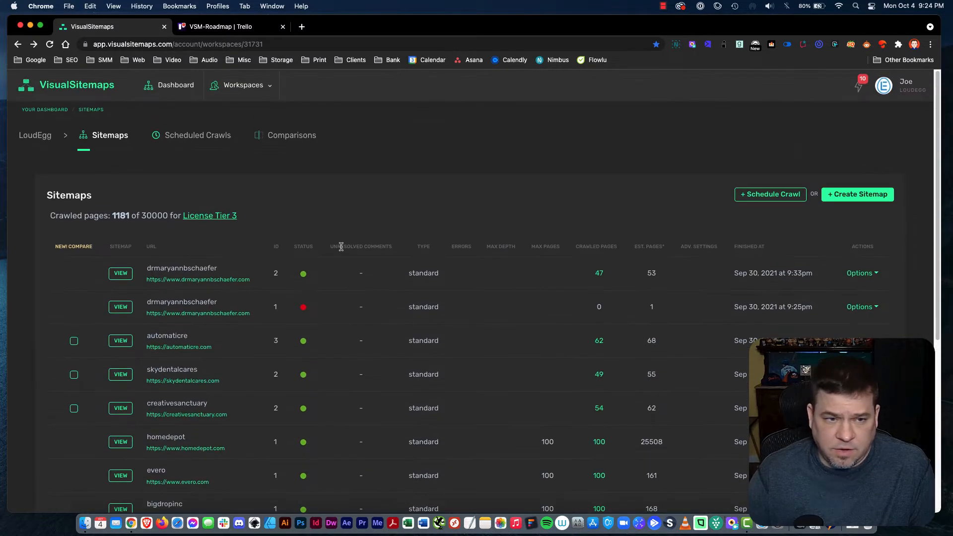
click(122, 345)
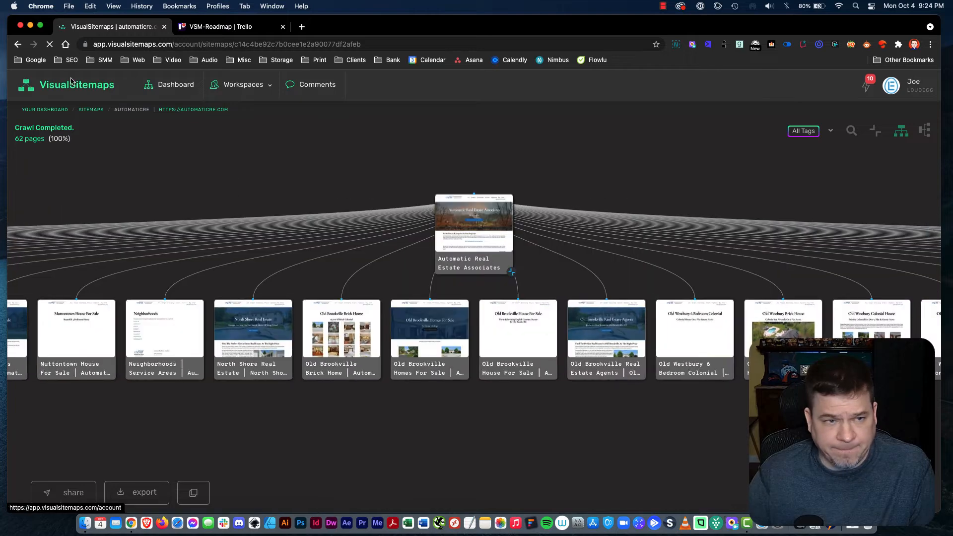
click(18, 44)
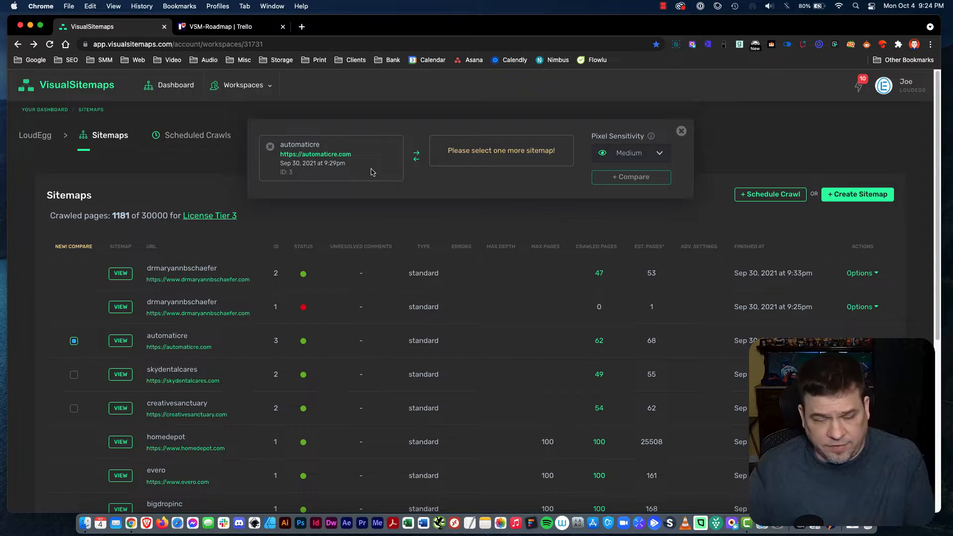
- Dismiss the pending automaticre comparison and view the workspace's Scheduled Crawls and Comparisons sections
click(682, 132)
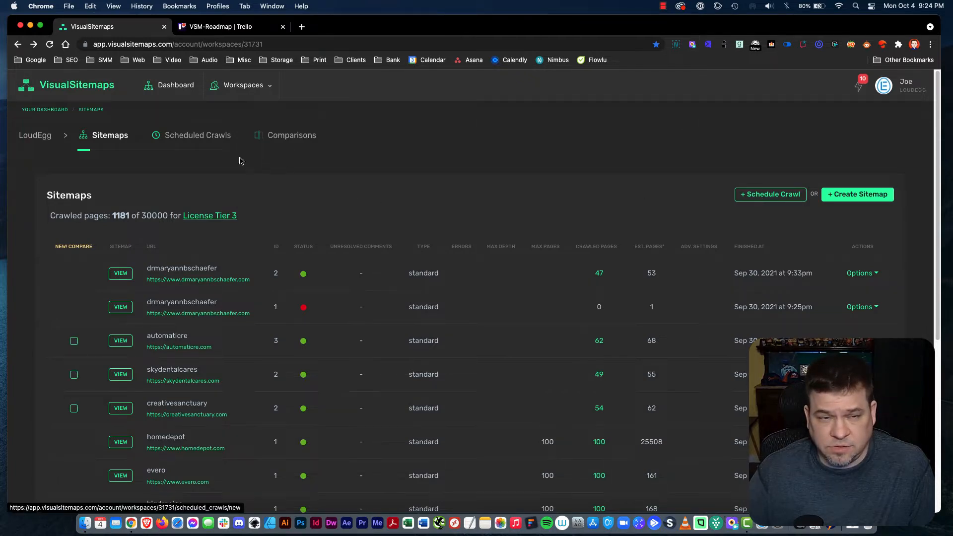
click(206, 141)
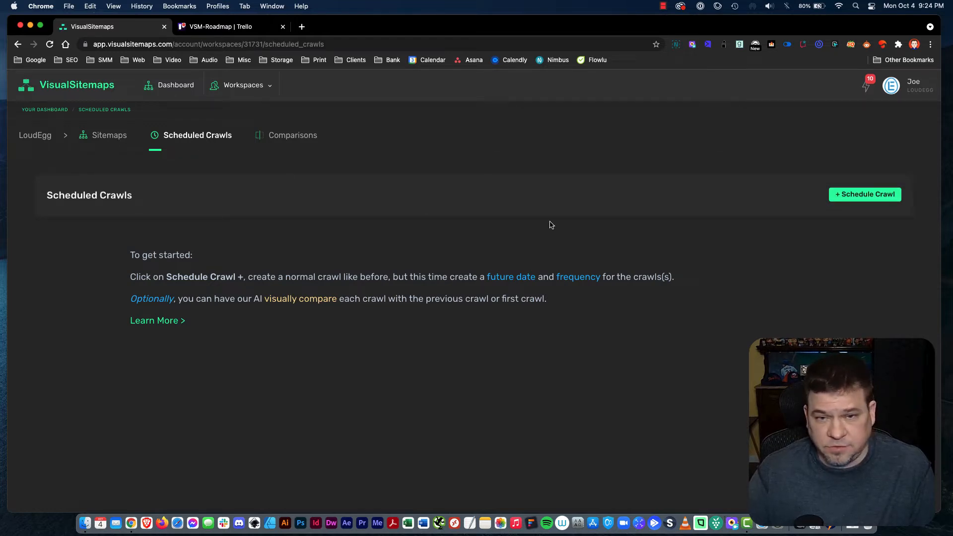
click(293, 136)
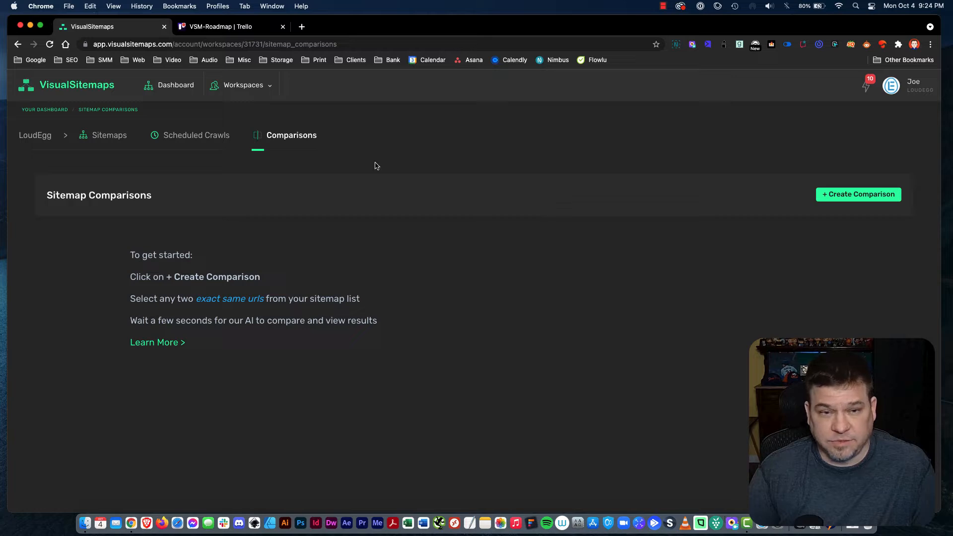
- Start creating a new sitemap from the workspace's sitemap list, with creativesanctuary.com as its URL
click(111, 141)
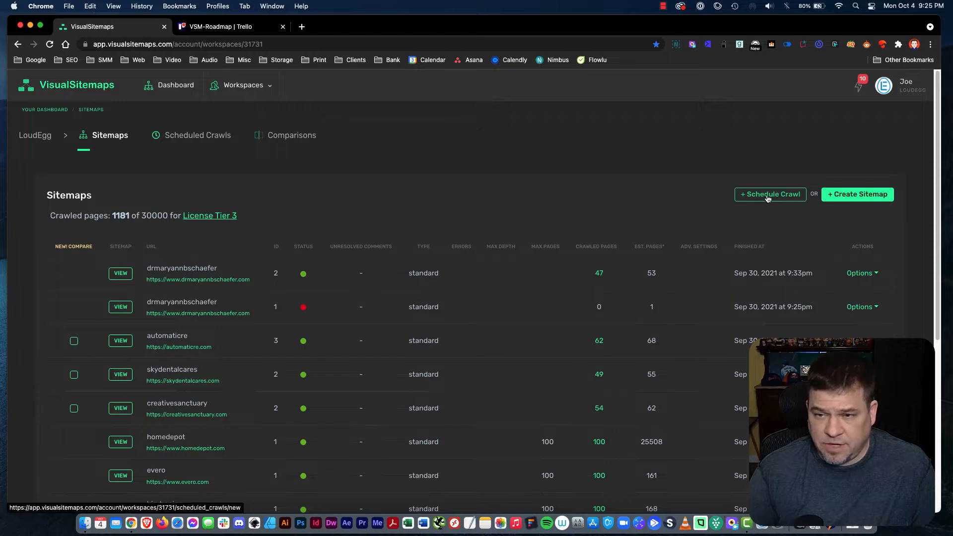
click(868, 195)
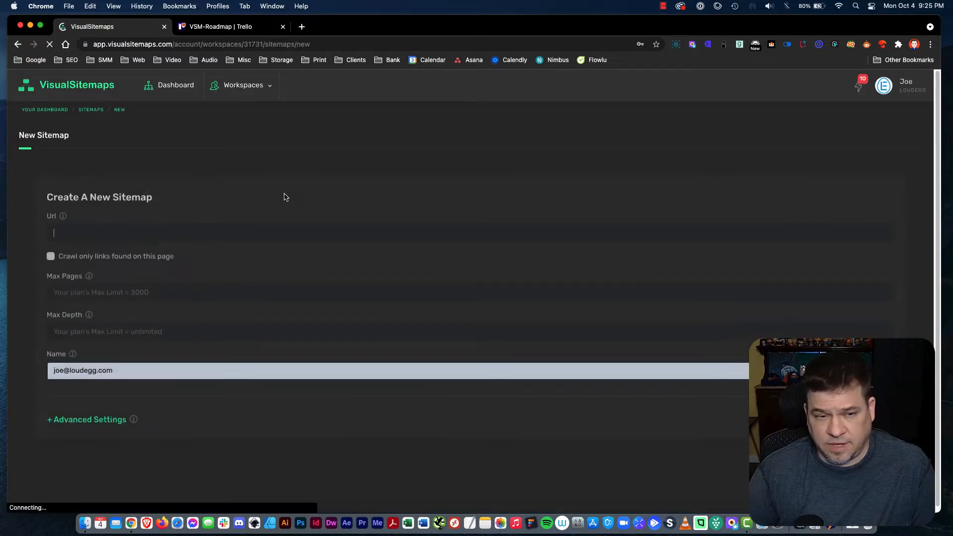
click(62, 226)
text(creative)
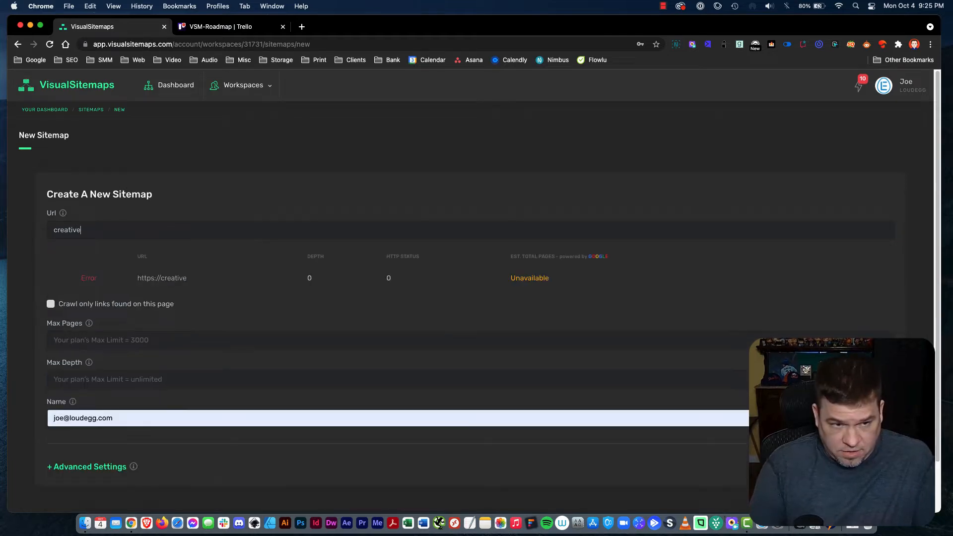
text(sanctuary.com)
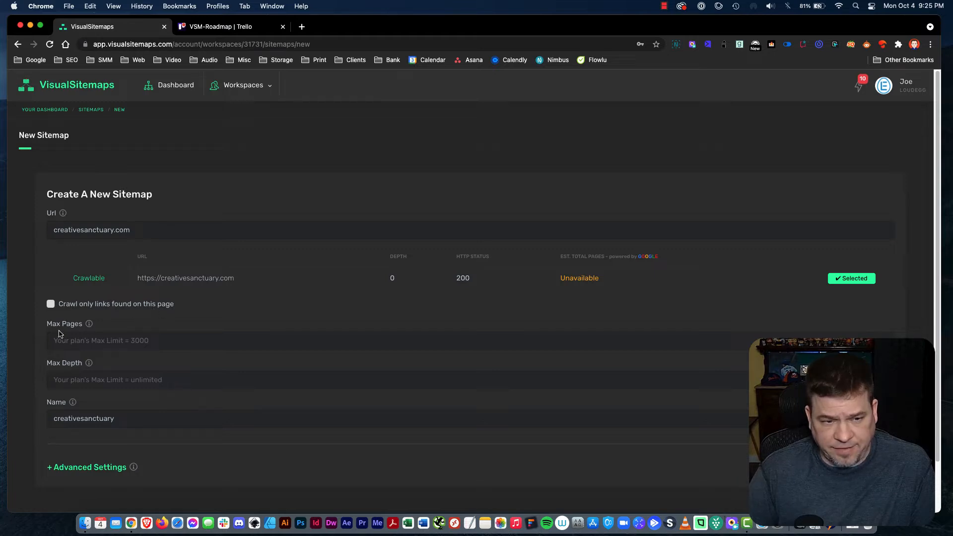
- Try page limits of 100 and 300 for the new sitemap's Max Pages setting and clear the value
mouse_move(87, 325)
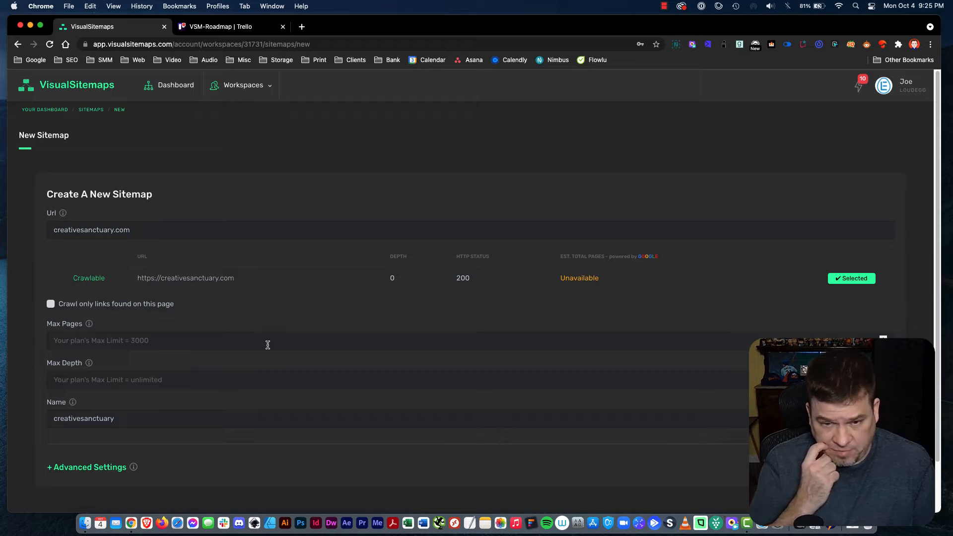
click(231, 341)
text(100)
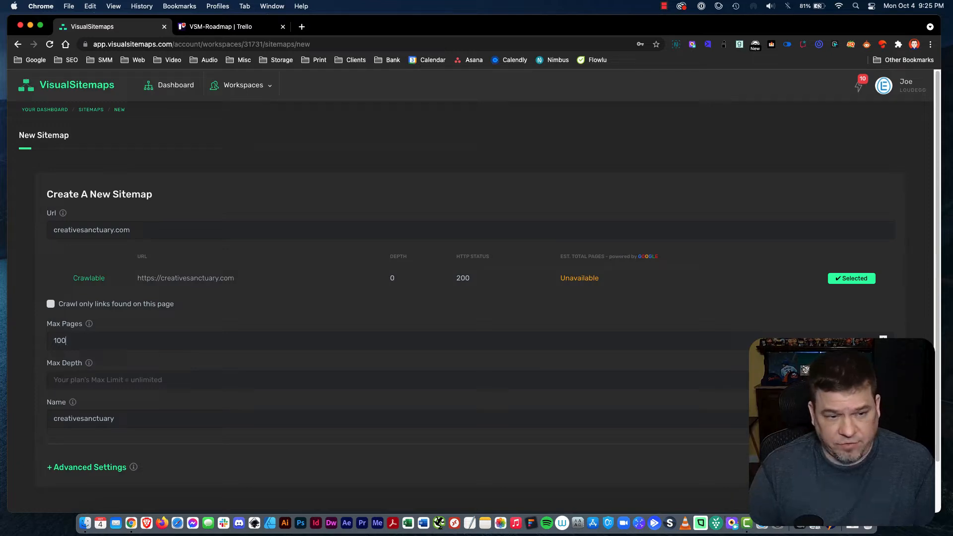
key(BackSpace)
key(BackSpace)
key(BackSpace)
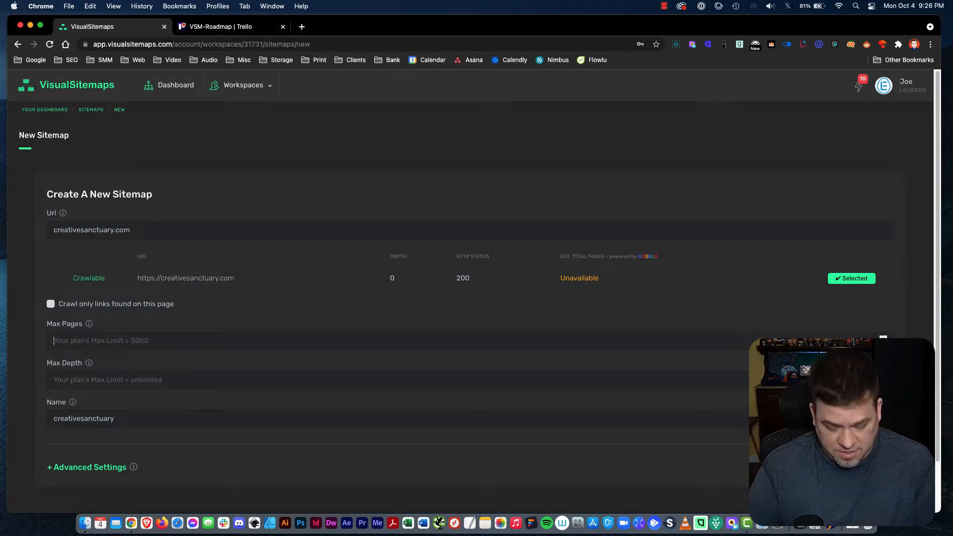
text(300)
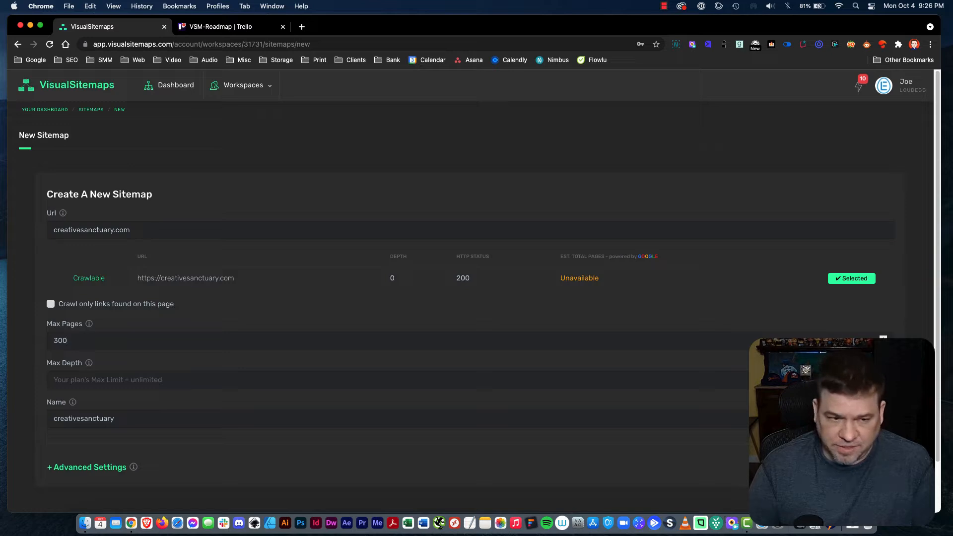
key(BackSpace)
key(BackSpace)
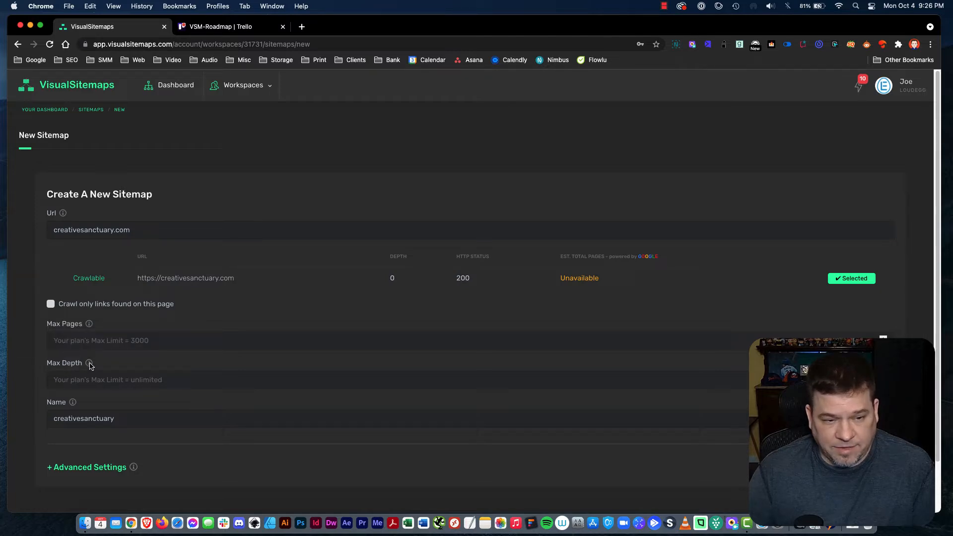
- Check the Max Depth help, expand the new sitemap's advanced settings, and review the XML, CSV, directory and keyword options
mouse_move(90, 366)
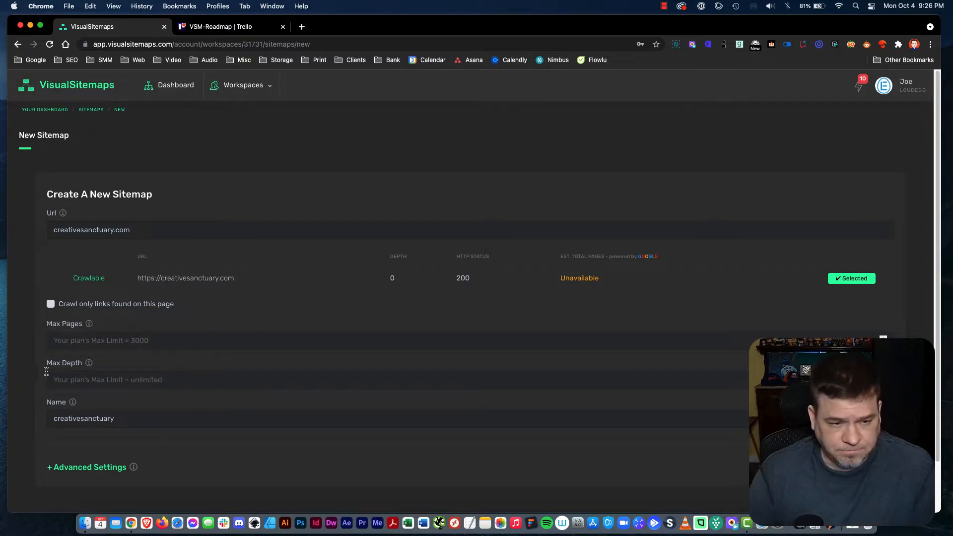
scroll(131, 373, down, 2)
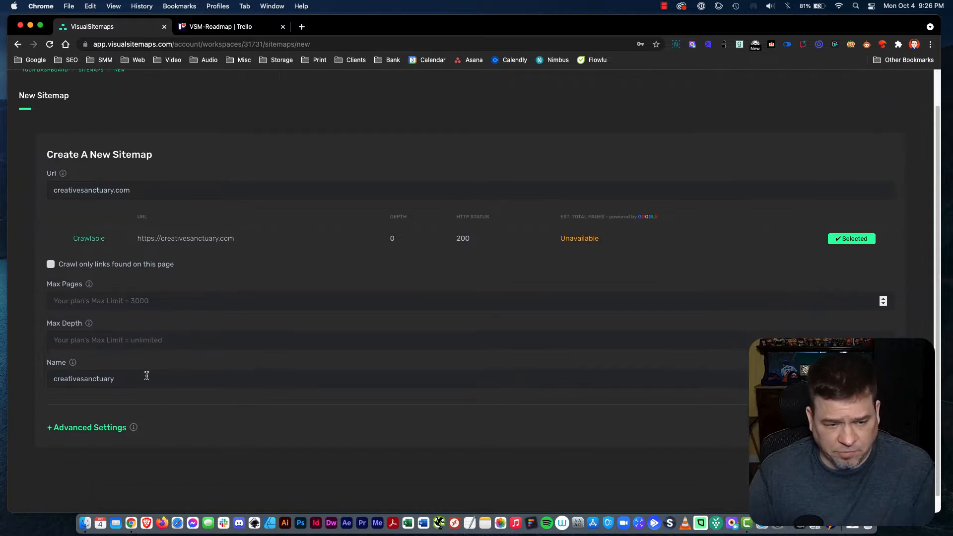
click(77, 427)
scroll(249, 420, down, 5)
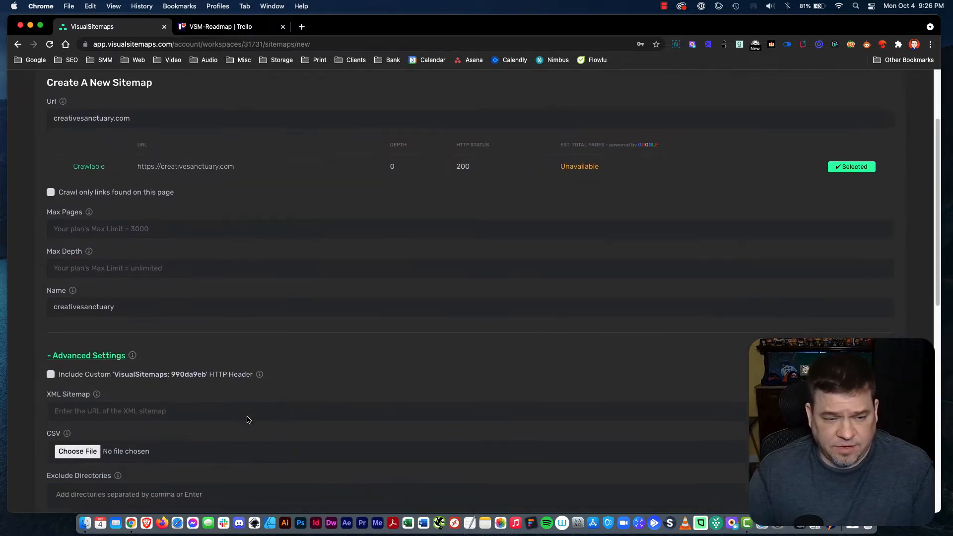
scroll(253, 412, down, 1)
scroll(256, 408, down, 3)
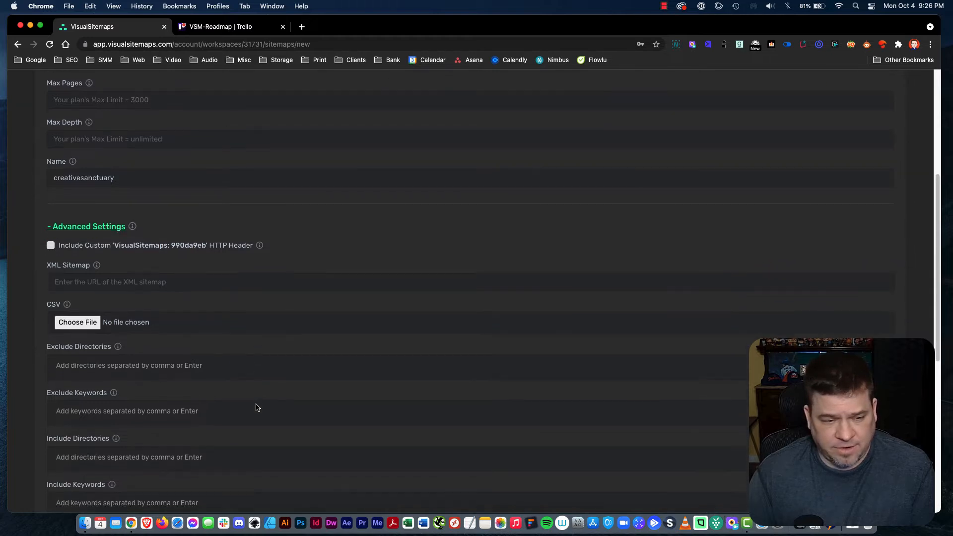
scroll(298, 398, down, 1)
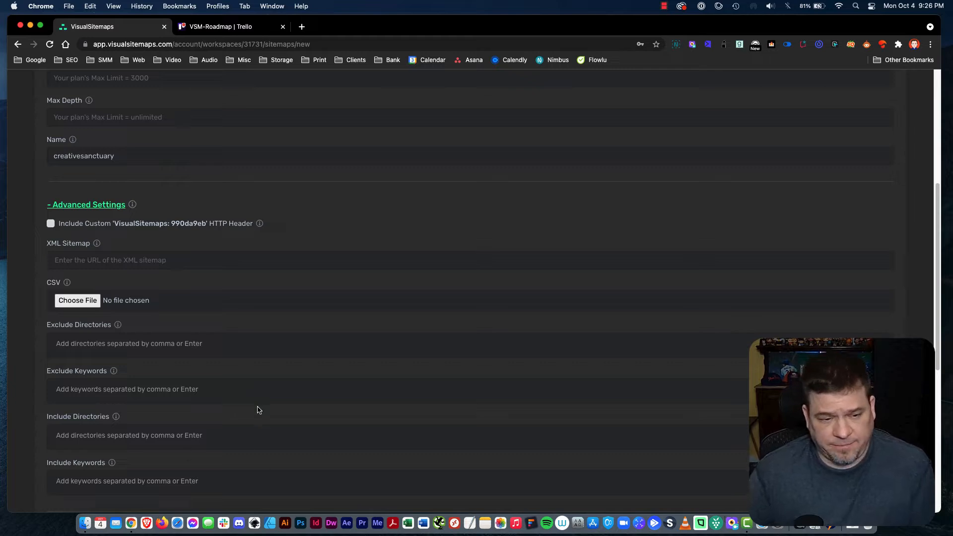
- Review the remaining keyword, basic authentication, cookie and hidden-object settings, and create the creativesanctuary.com sitemap
scroll(223, 437, down, 1)
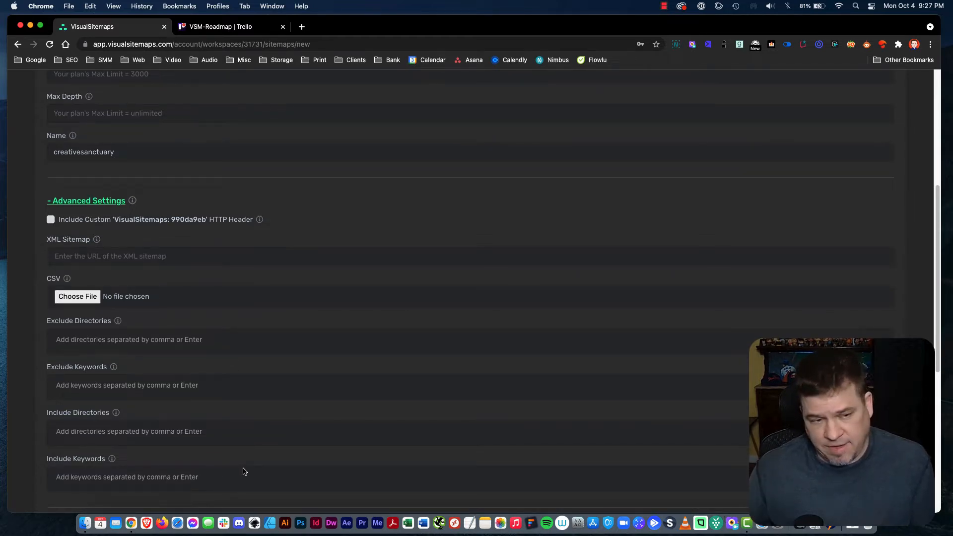
scroll(336, 417, down, 10)
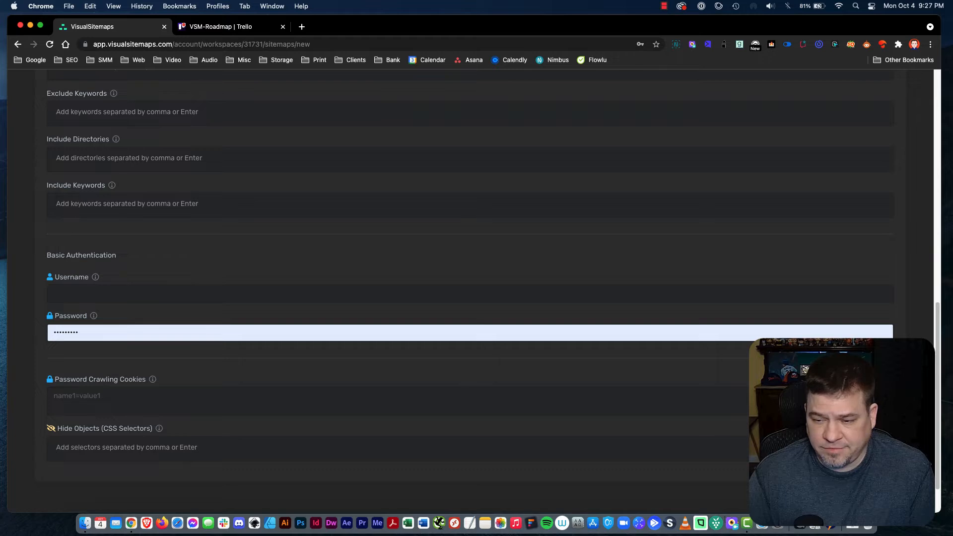
click(867, 498)
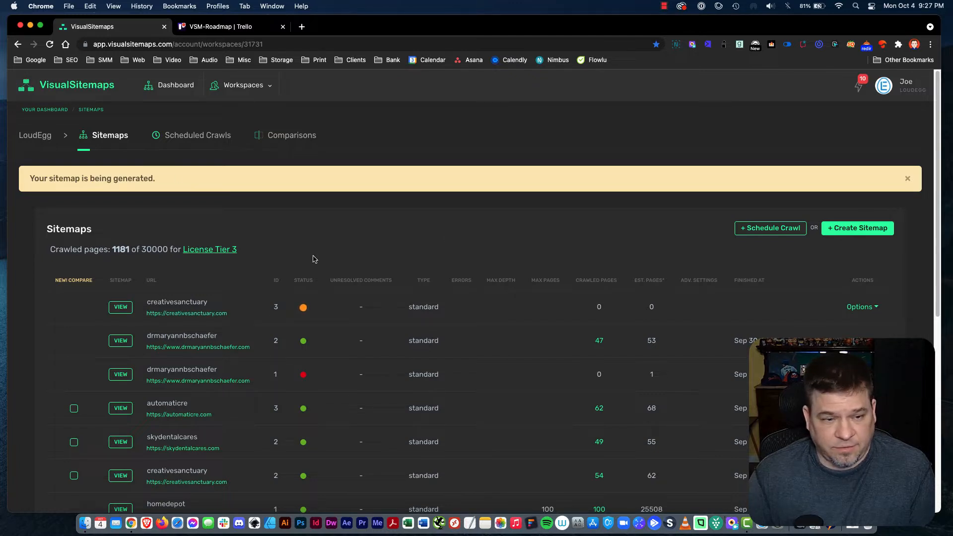
- Open the earlier creativesanctuary sitemap with ID 2 and examine its home page and top-level page thumbnails at different zoom levels
scroll(272, 392, down, 2)
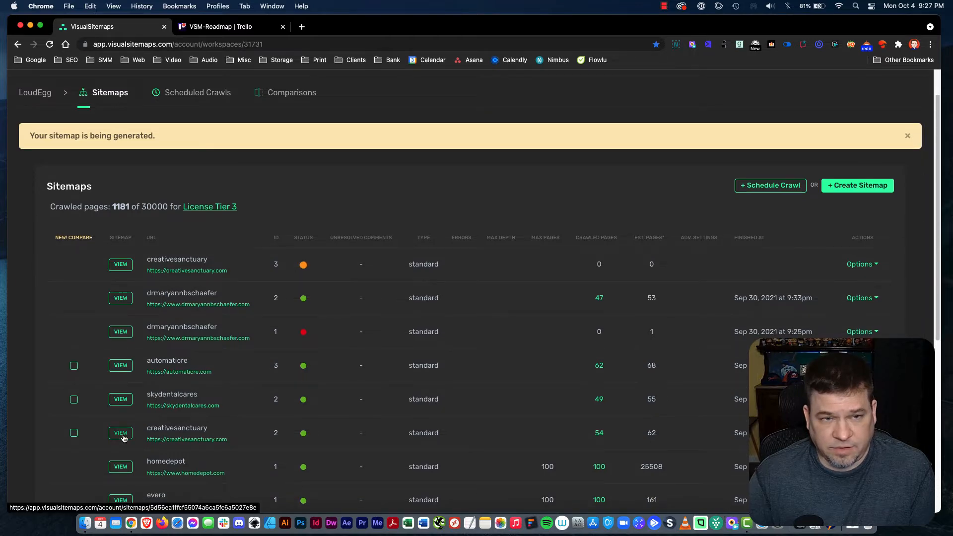
click(123, 437)
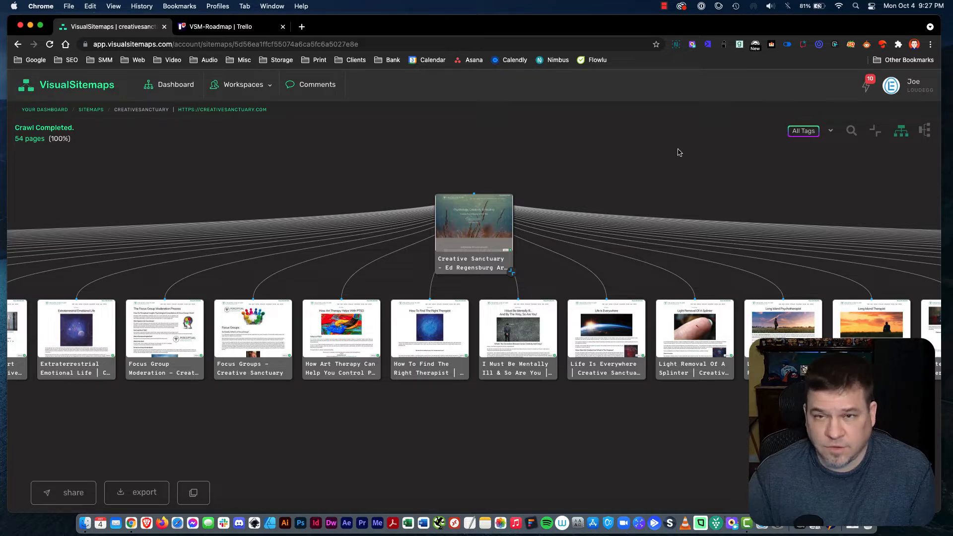
scroll(589, 196, down, 5)
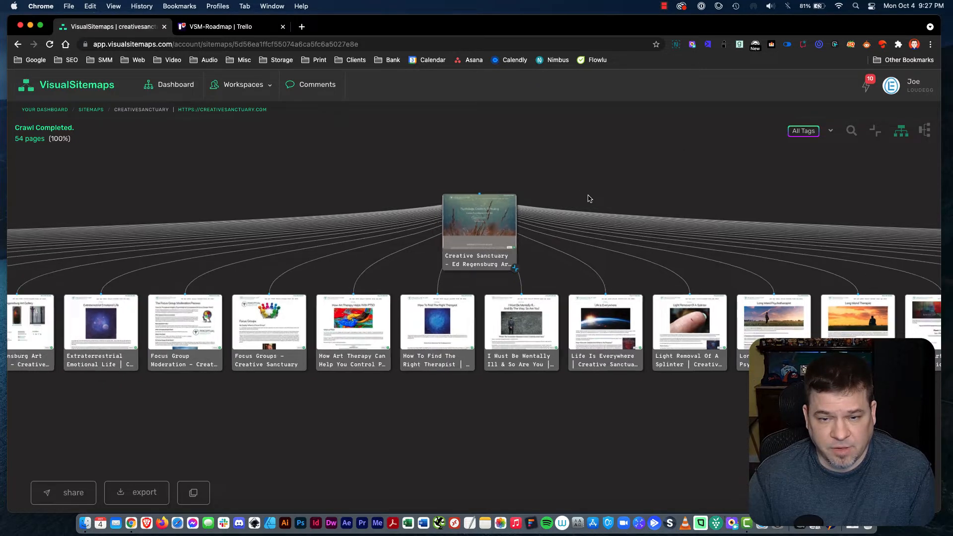
drag(596, 185, 547, 220)
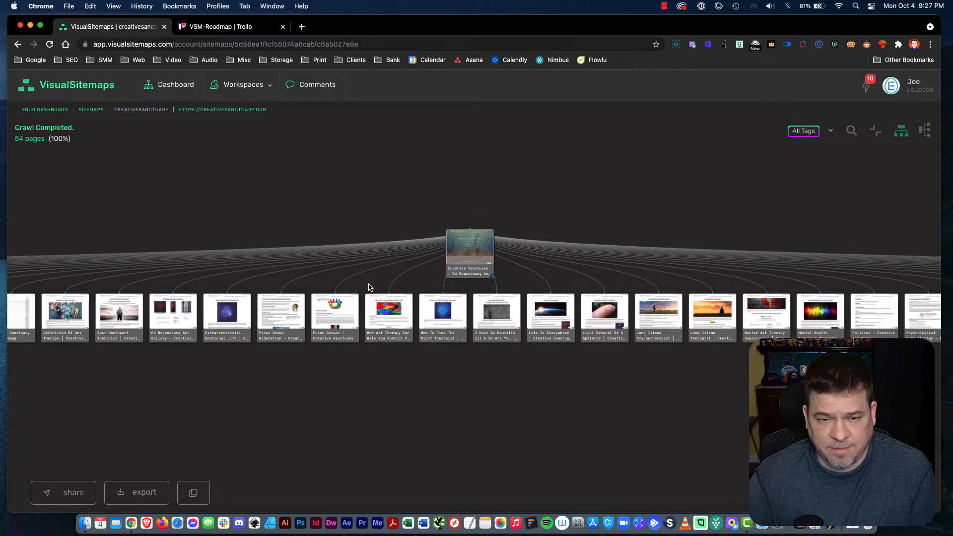
scroll(457, 292, up, 4)
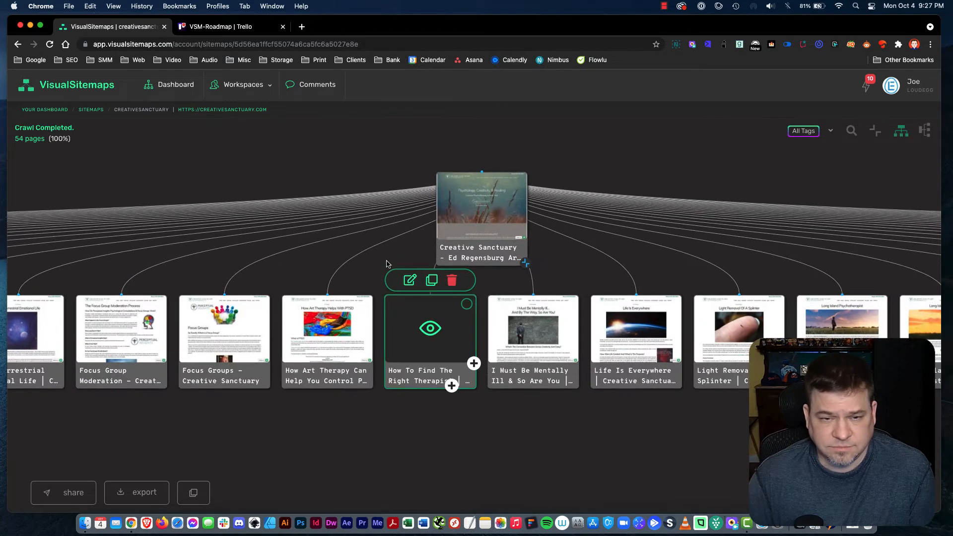
scroll(385, 262, down, 3)
scroll(383, 260, up, 3)
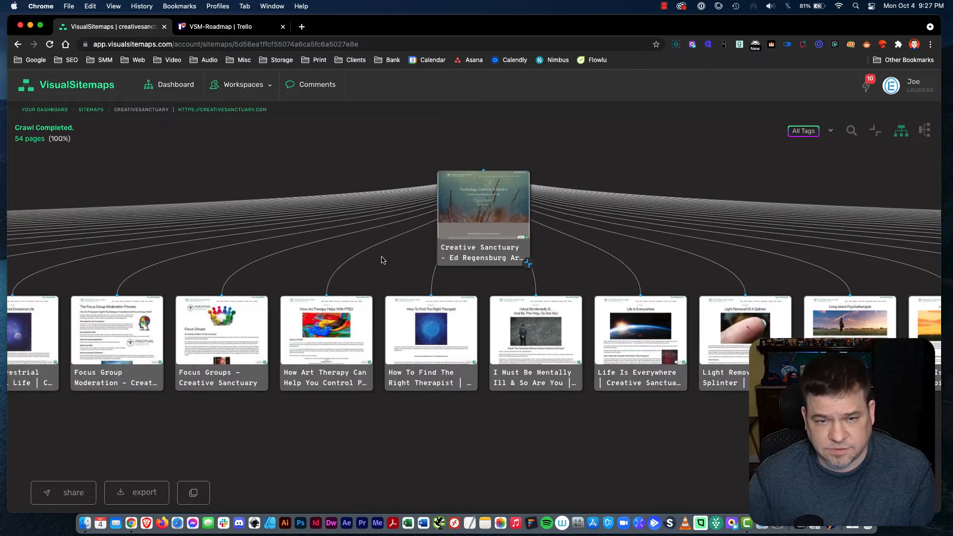
scroll(383, 260, down, 3)
scroll(383, 260, up, 5)
scroll(383, 260, down, 3)
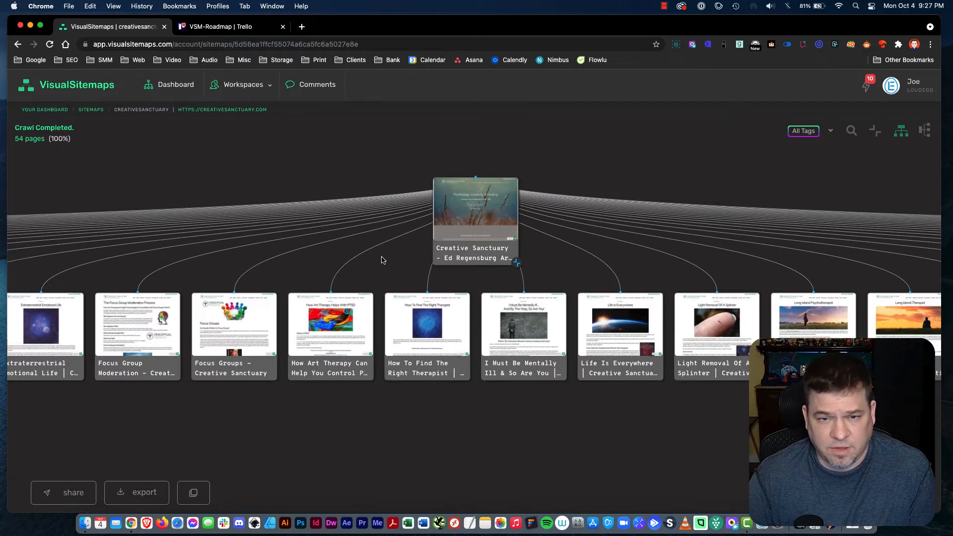
scroll(383, 260, down, 1)
scroll(349, 229, down, 3)
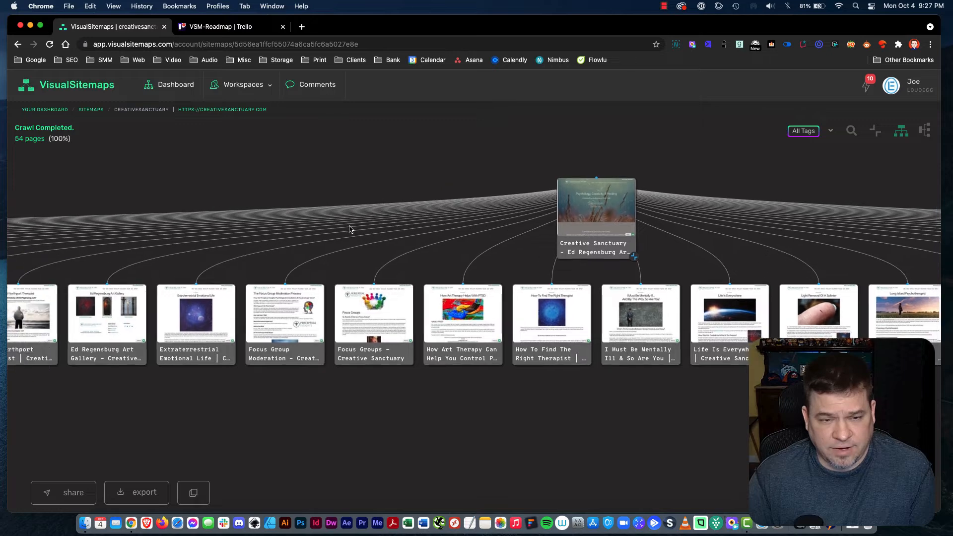
scroll(350, 228, down, 2)
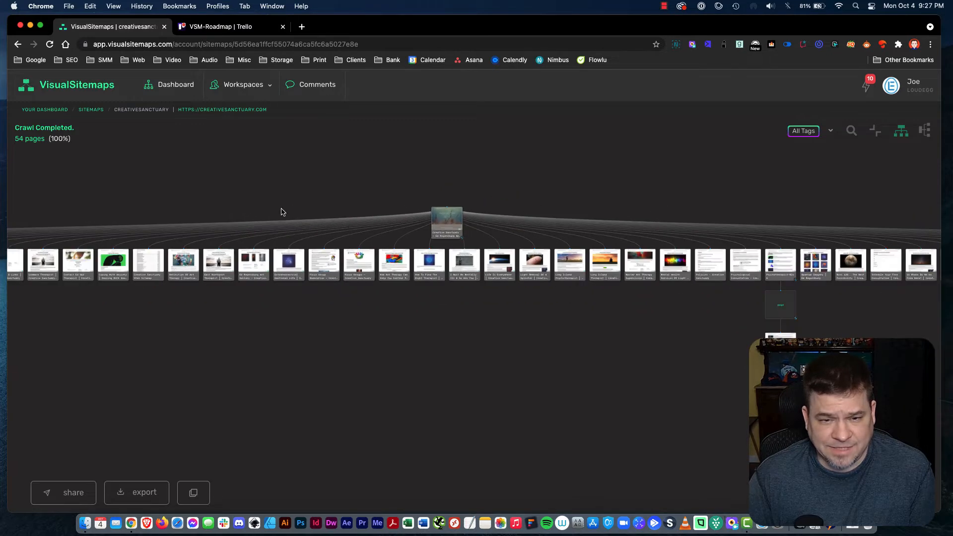
- Examine the start of the sitemap's page row, including the category branch with its Art-Therapy and Psychotherapy subpages
drag(247, 209, 559, 220)
drag(198, 221, 440, 225)
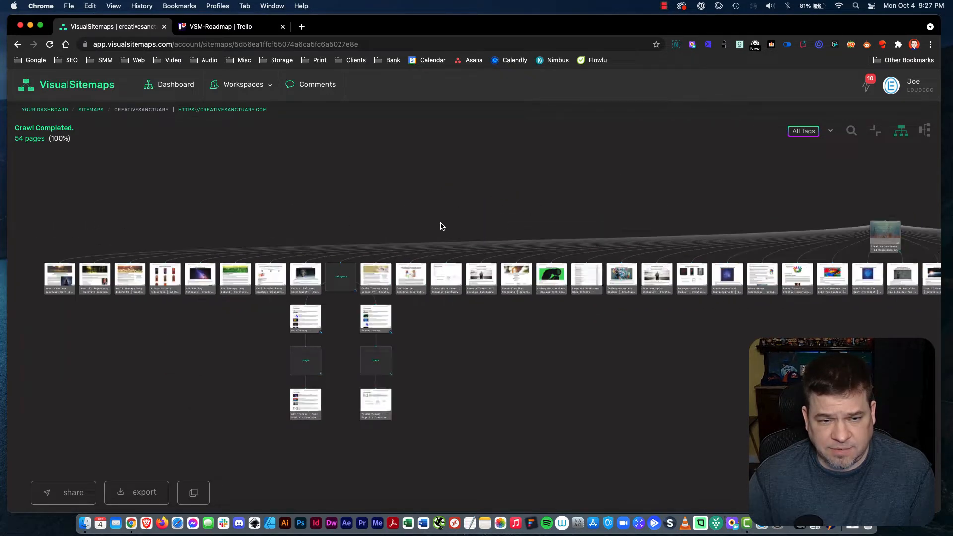
scroll(209, 320, up, 3)
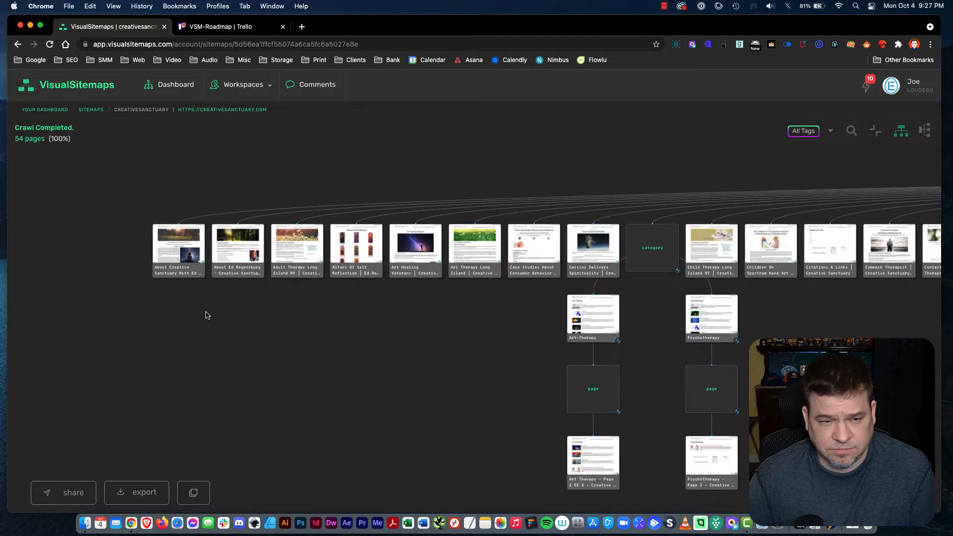
mouse_move(222, 257)
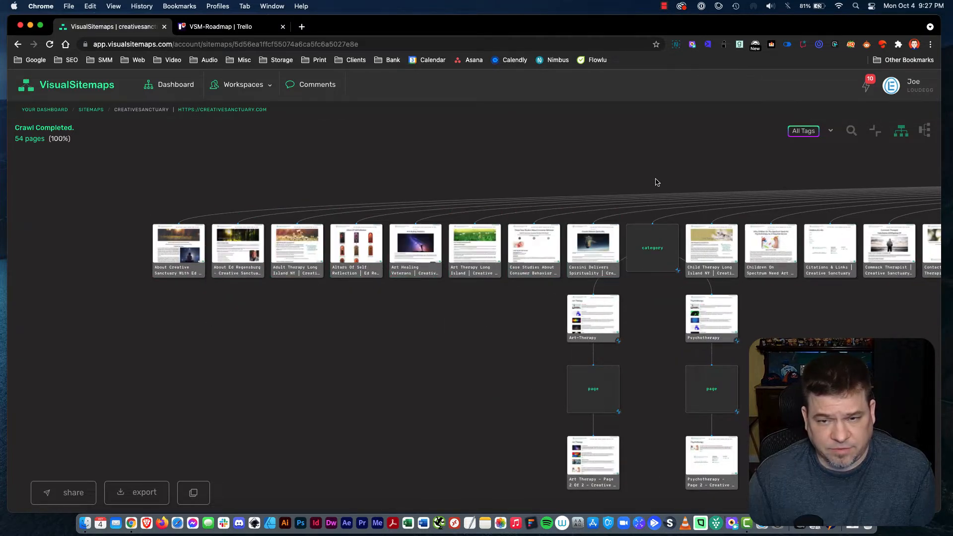
drag(657, 158, 599, 162)
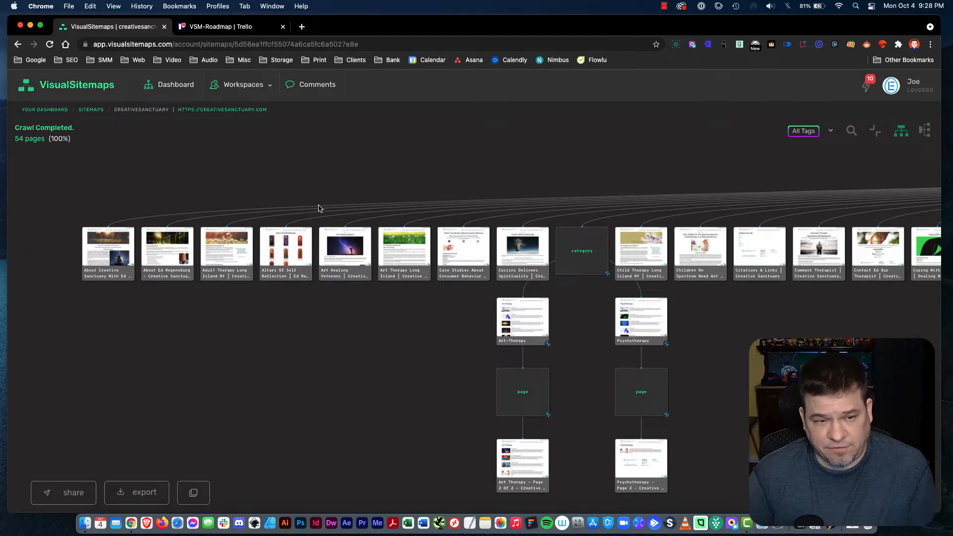
drag(613, 152, 521, 162)
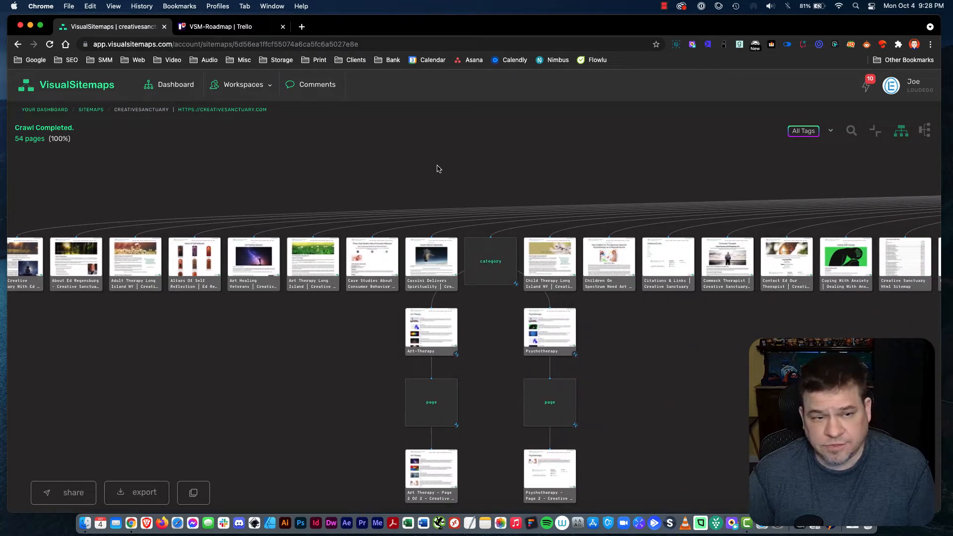
drag(532, 165, 421, 170)
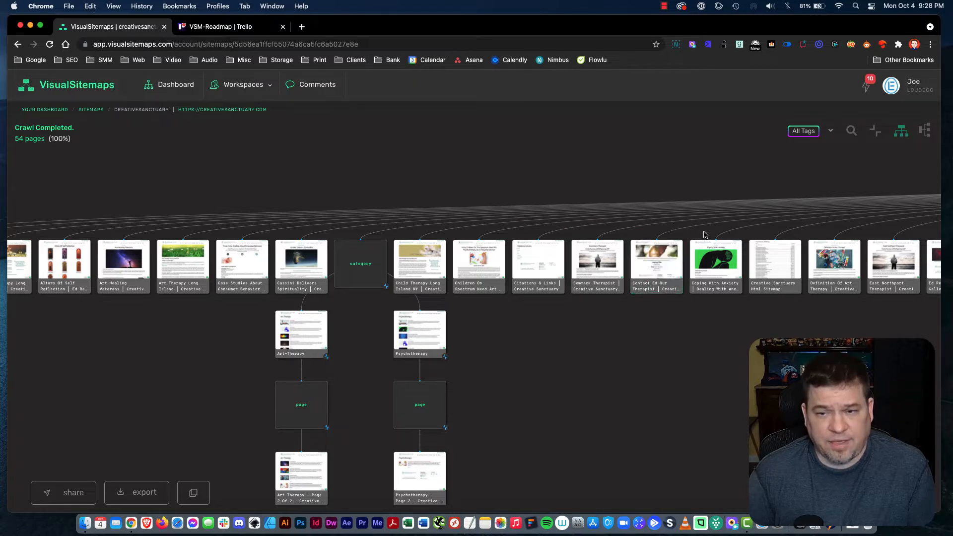
mouse_move(723, 250)
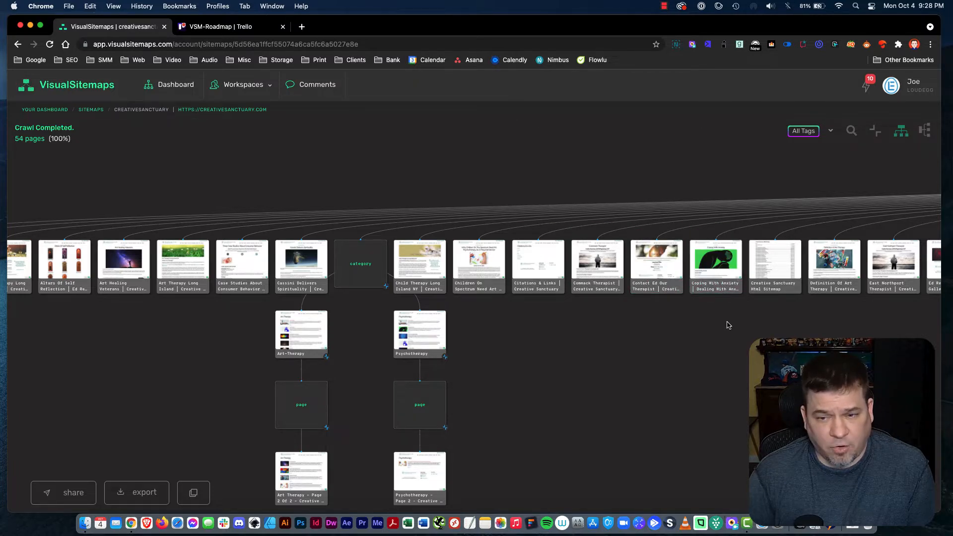
scroll(640, 312, right, 5)
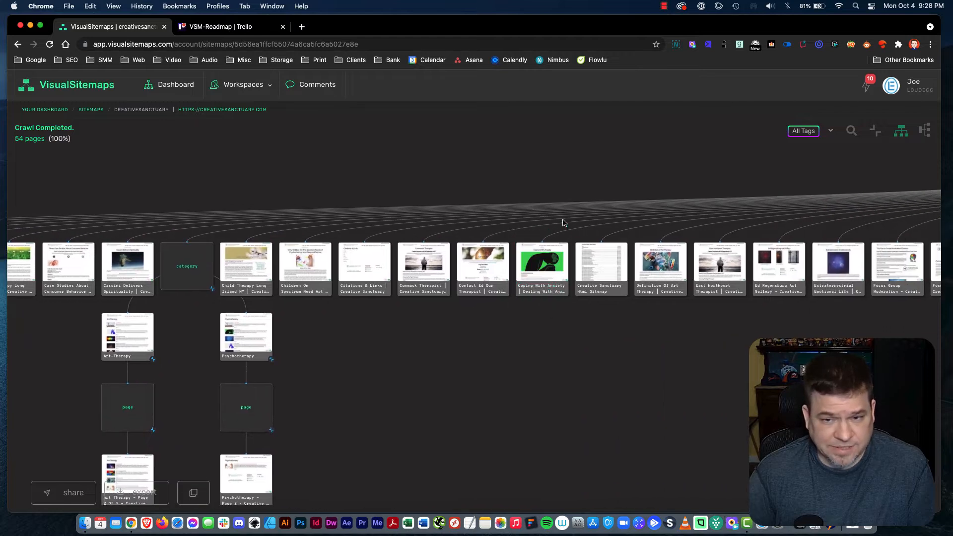
mouse_move(556, 303)
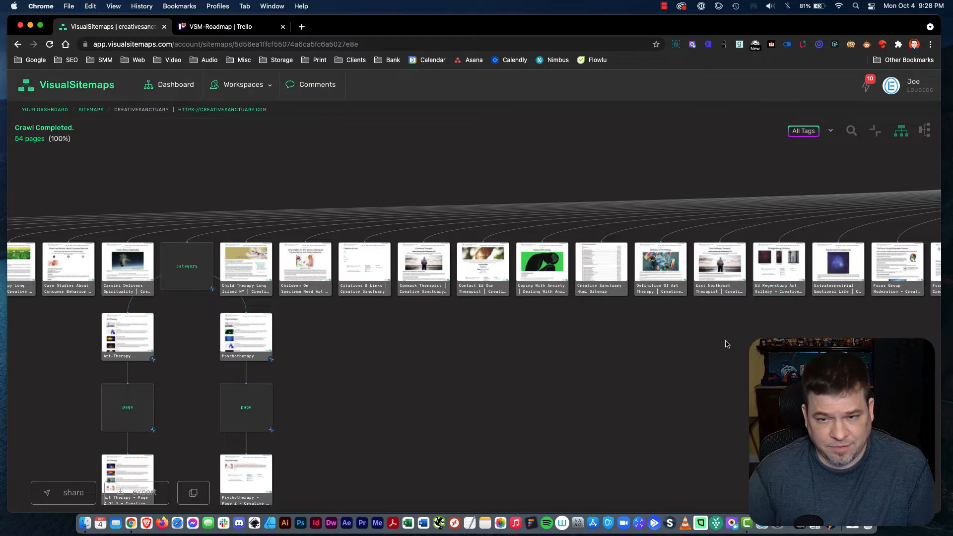
drag(726, 342, 671, 357)
drag(432, 367, 610, 351)
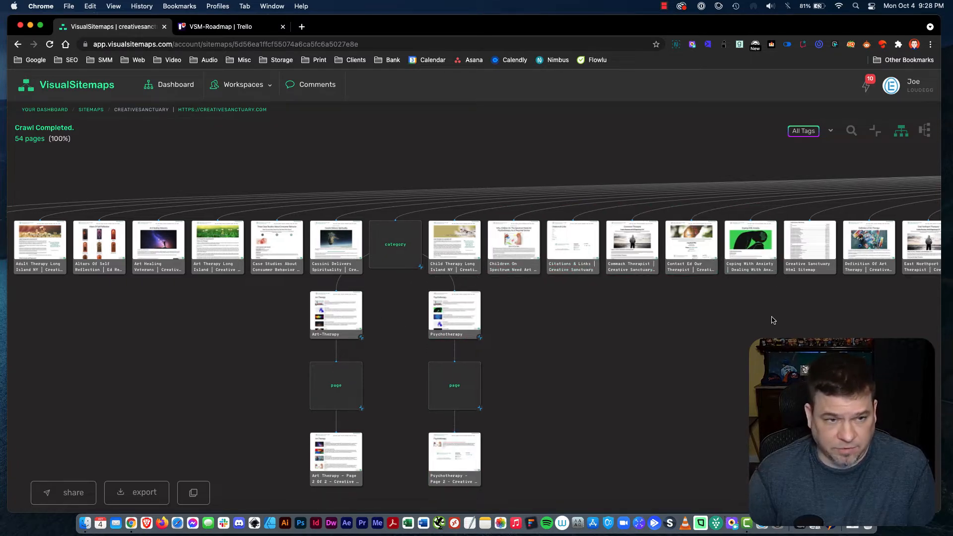
- Nest the How Art Therapy Can Help page under the How To Find The Right Therapist page
drag(770, 321, 307, 319)
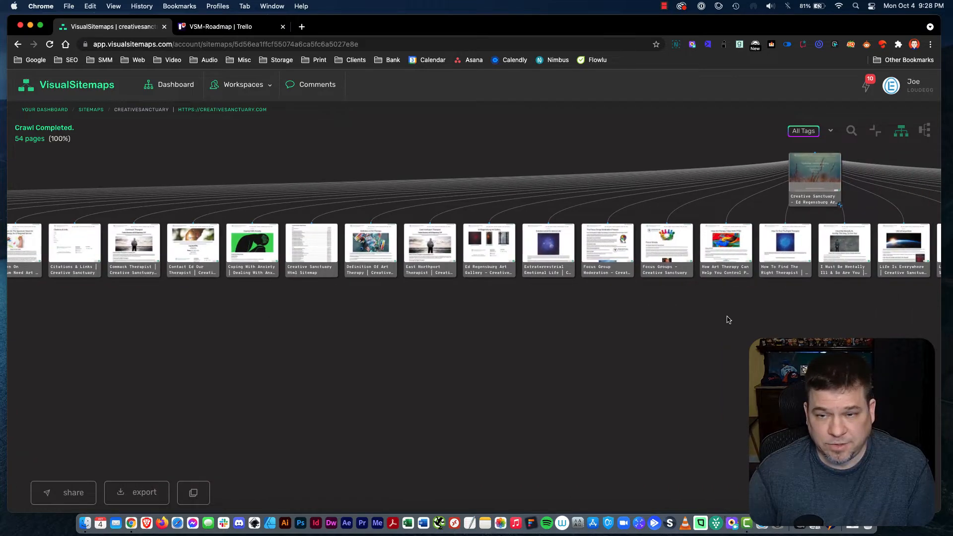
drag(726, 319, 480, 309)
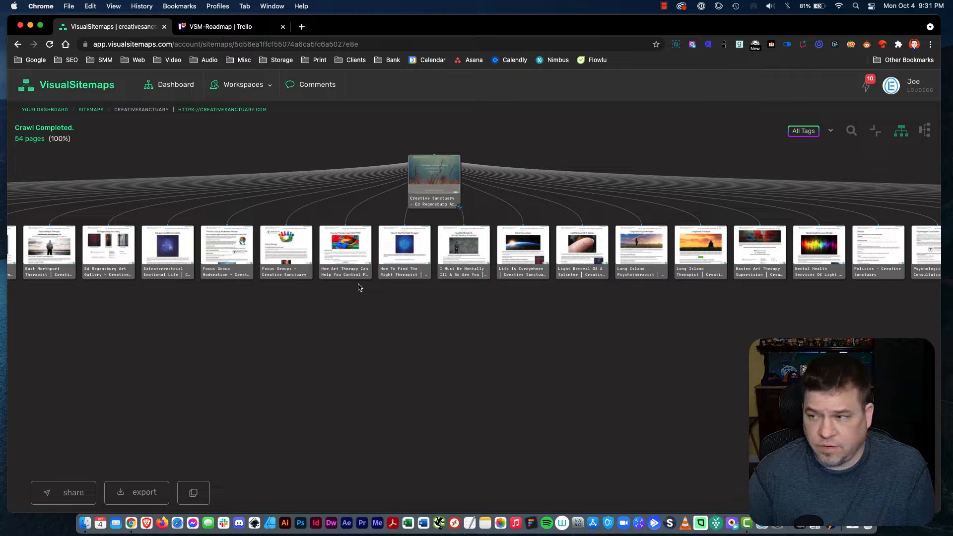
drag(356, 261, 405, 278)
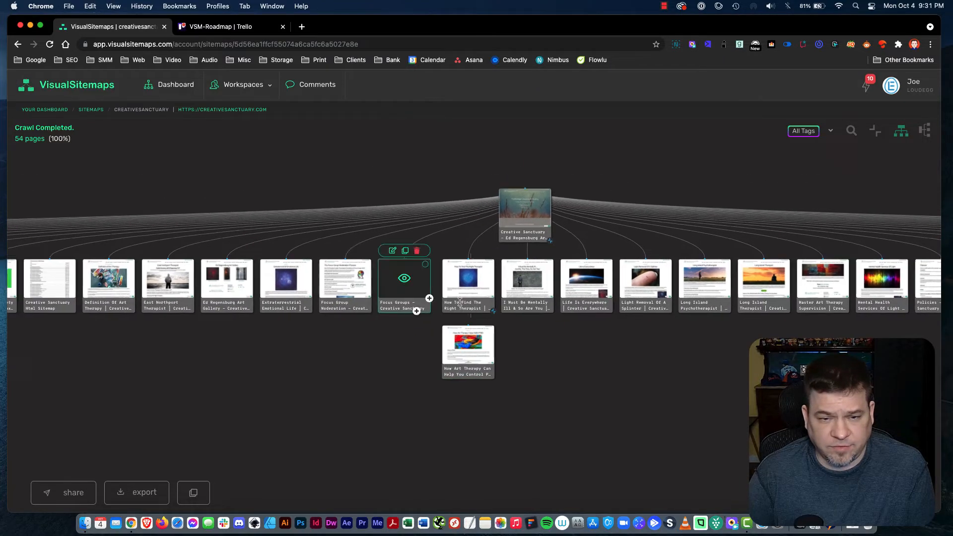
- Move the How Art Therapy Can Help page back to the top level, directly under the Creative Sanctuary home page
mouse_move(487, 359)
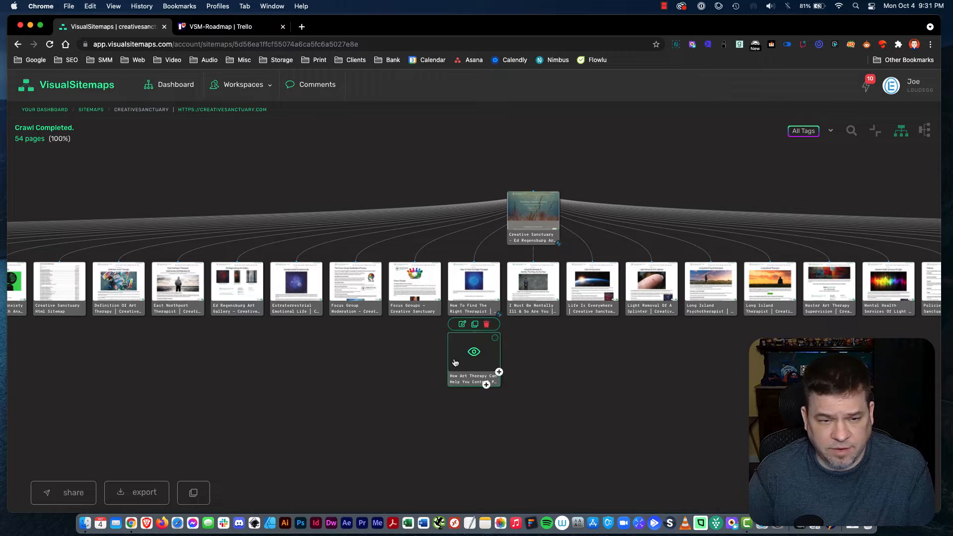
drag(474, 362, 446, 302)
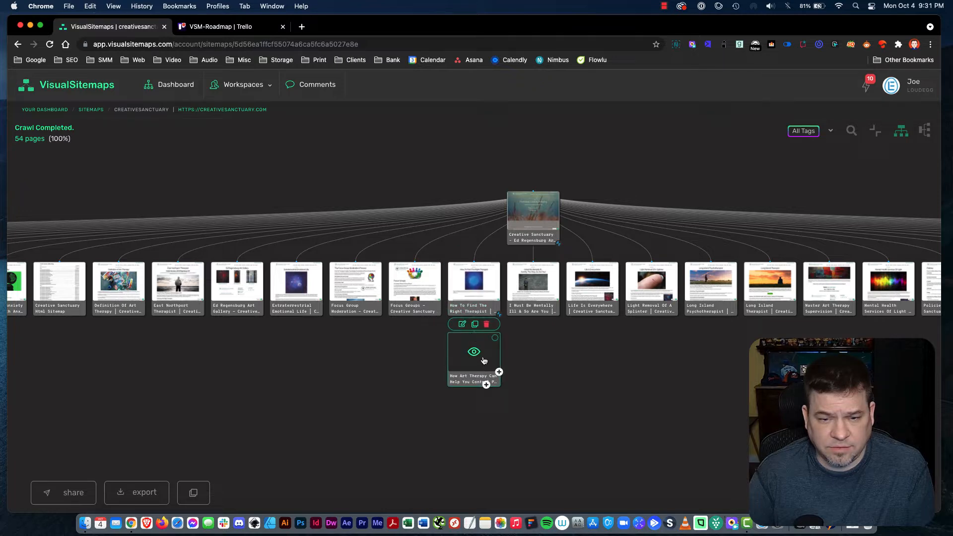
drag(484, 360, 558, 297)
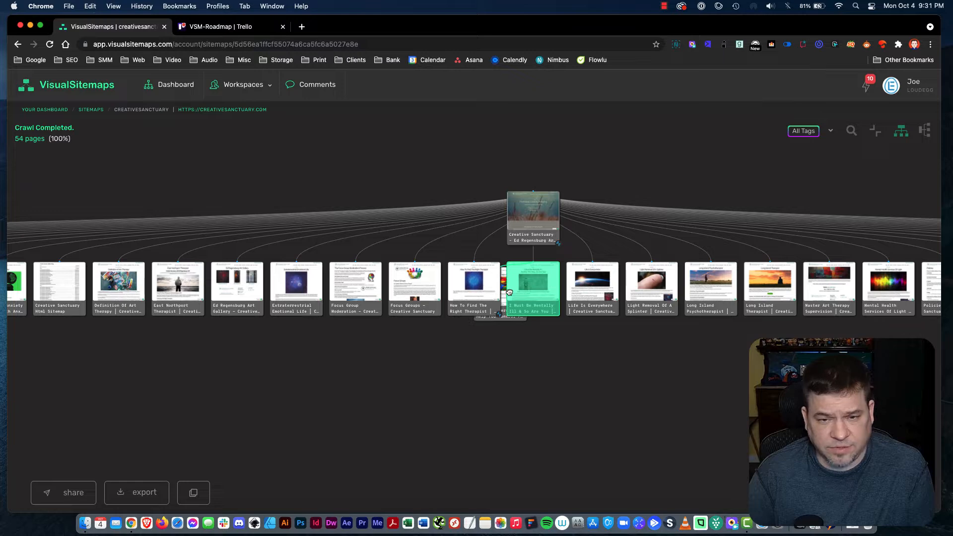
drag(510, 292, 539, 221)
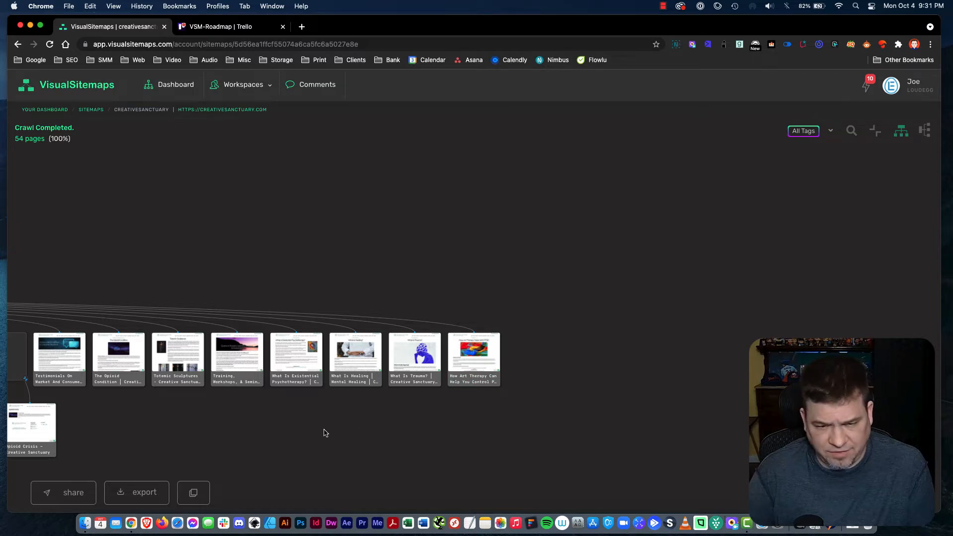
- Nest the How Art Therapy Can Help page under The Opioid Condition page and return it to the home page's level
drag(325, 434, 745, 367)
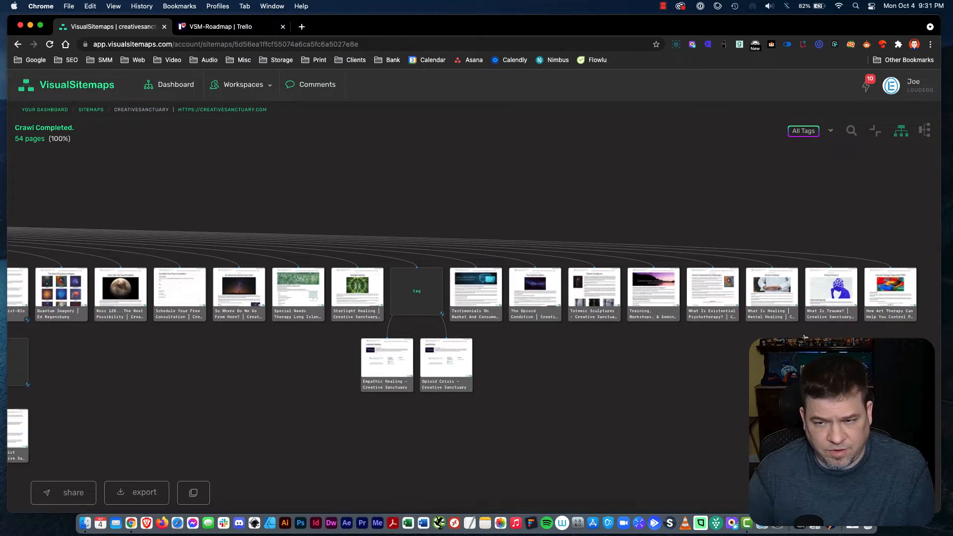
mouse_move(902, 301)
drag(892, 295, 552, 313)
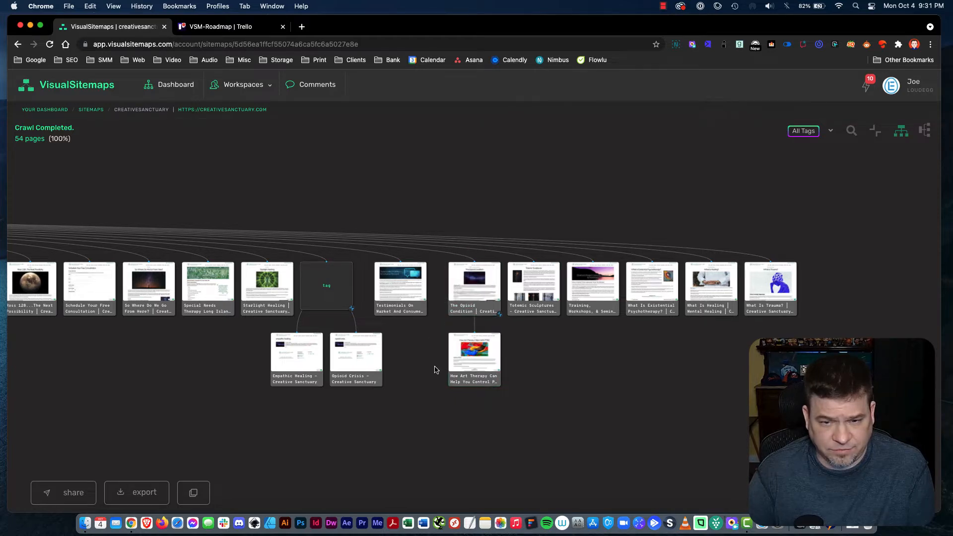
drag(437, 366, 56, 237)
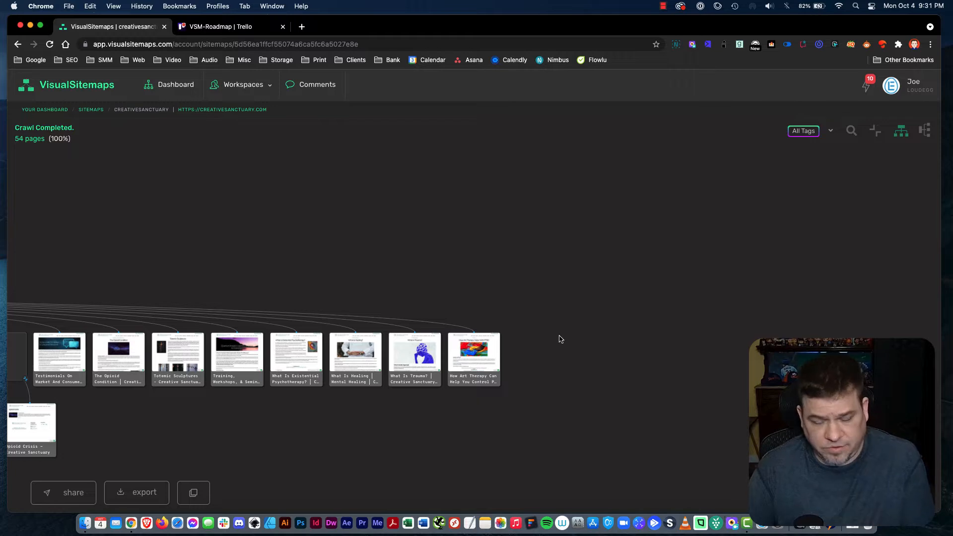
- Nest the Psychotherapist Blog page under the Ross 128 page and move it up to the top level, directly under the home page
drag(401, 424, 714, 366)
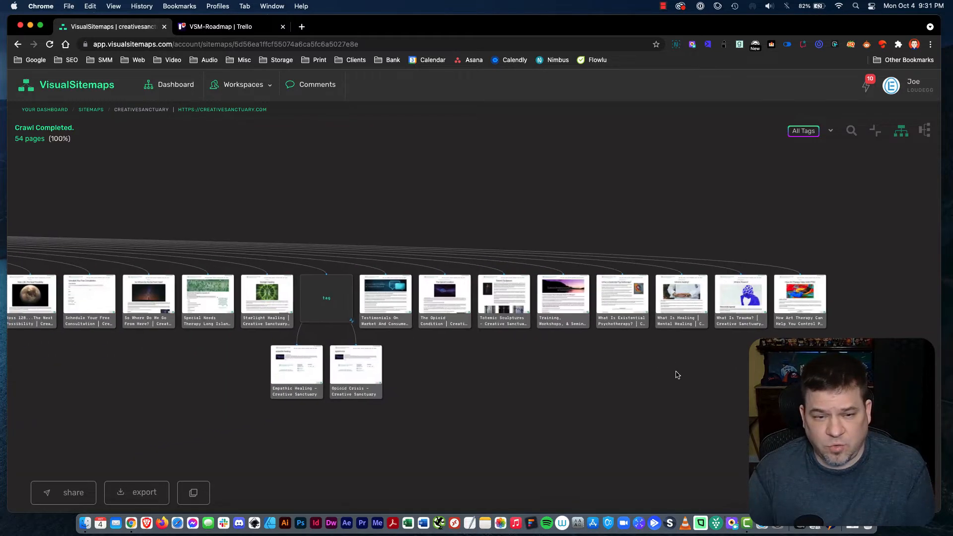
drag(489, 404, 692, 415)
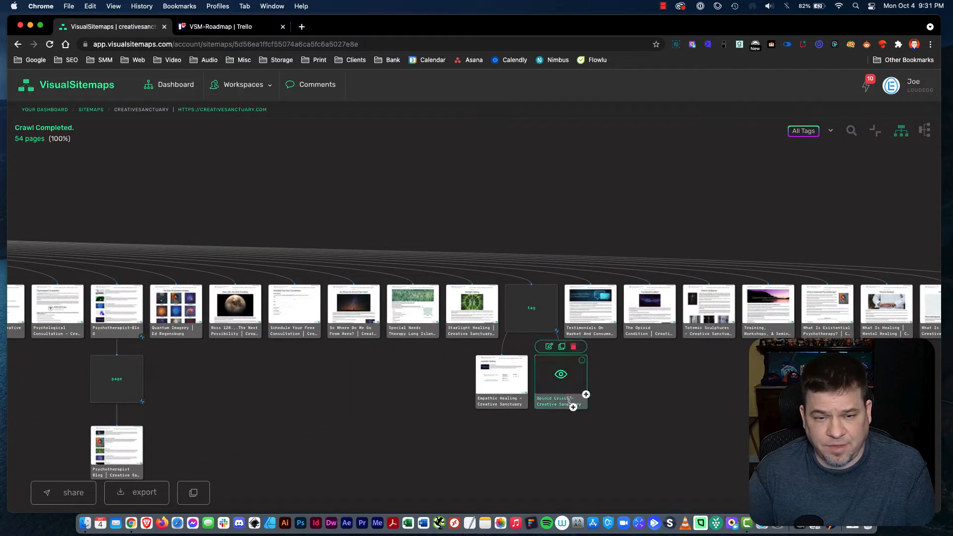
drag(283, 409, 424, 348)
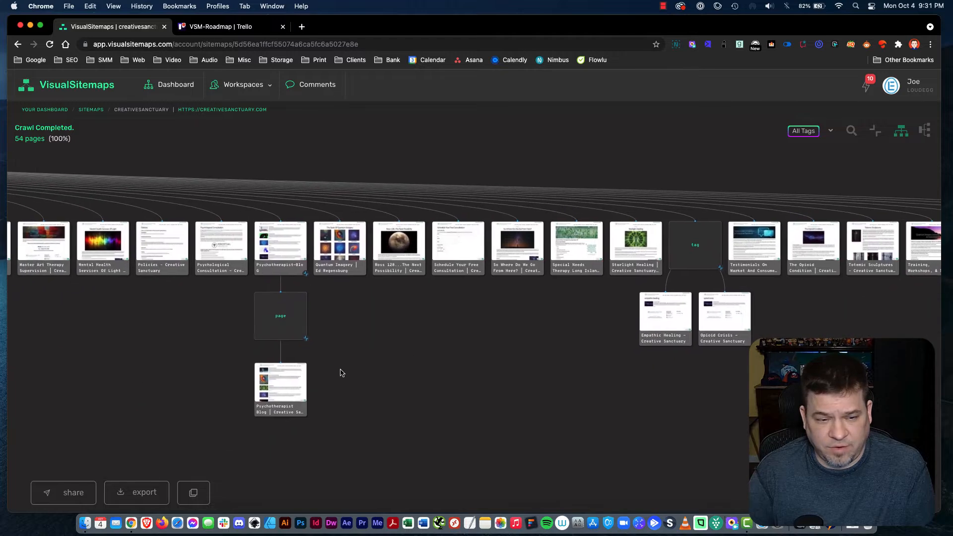
drag(291, 383, 373, 243)
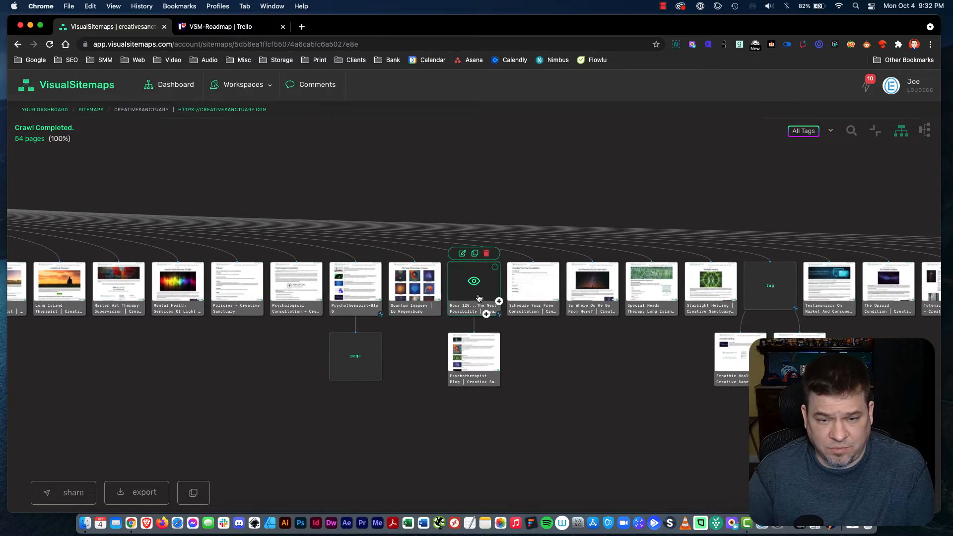
drag(496, 359, 458, 289)
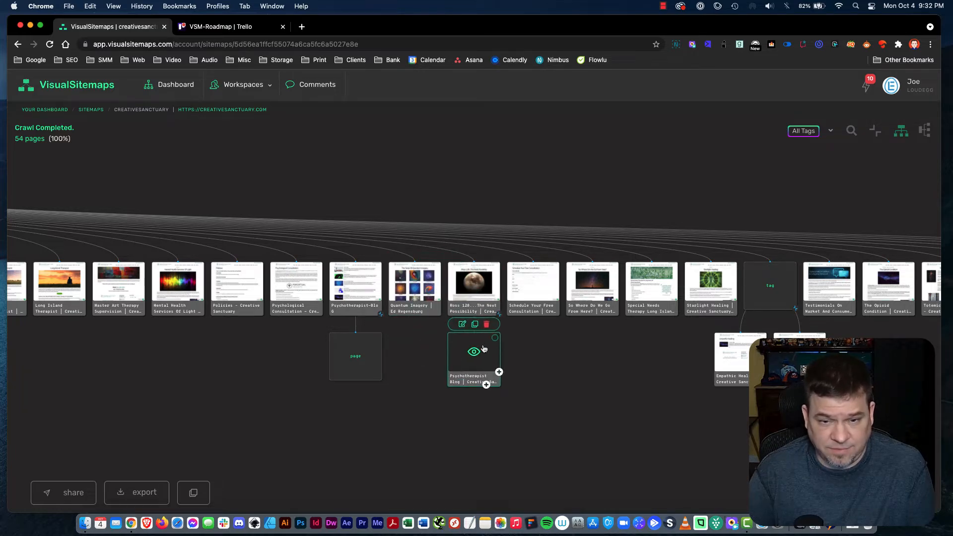
drag(421, 352, 117, 265)
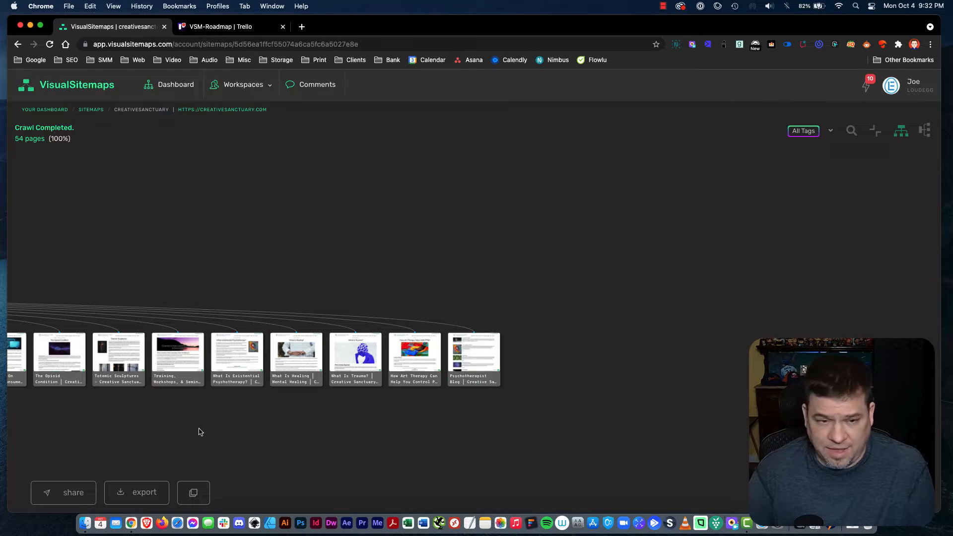
- Nest the Master Art Therapy Supervision page under Psychotherapist-Blog's page folder and move it back directly under the Creative Sanctuary home page
drag(200, 432, 822, 413)
scroll(532, 416, left, 10)
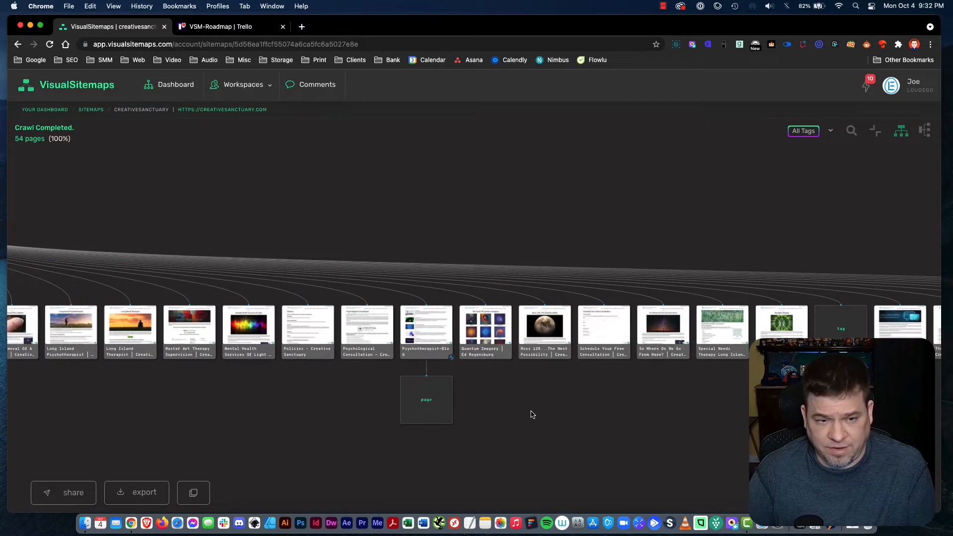
drag(285, 408, 713, 406)
mouse_move(387, 274)
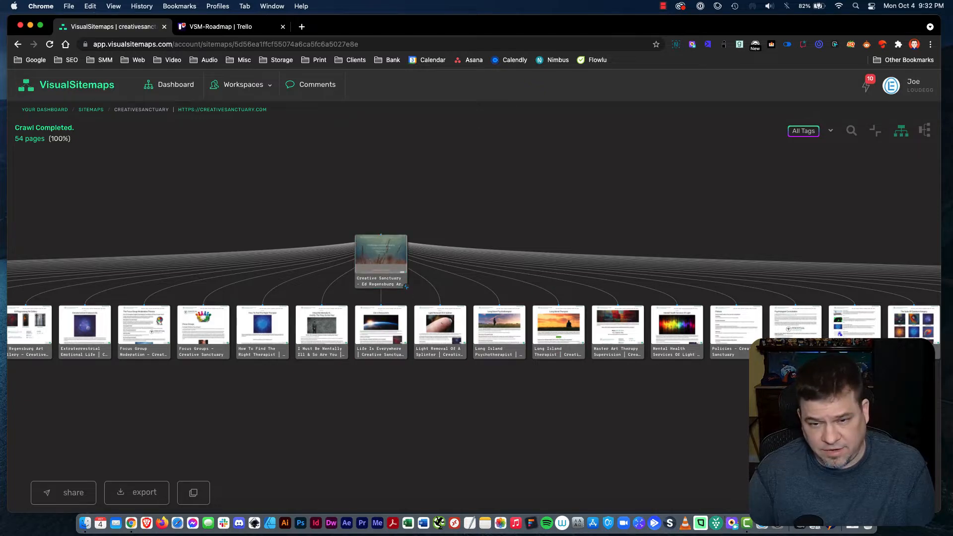
drag(663, 399, 511, 342)
mouse_move(476, 293)
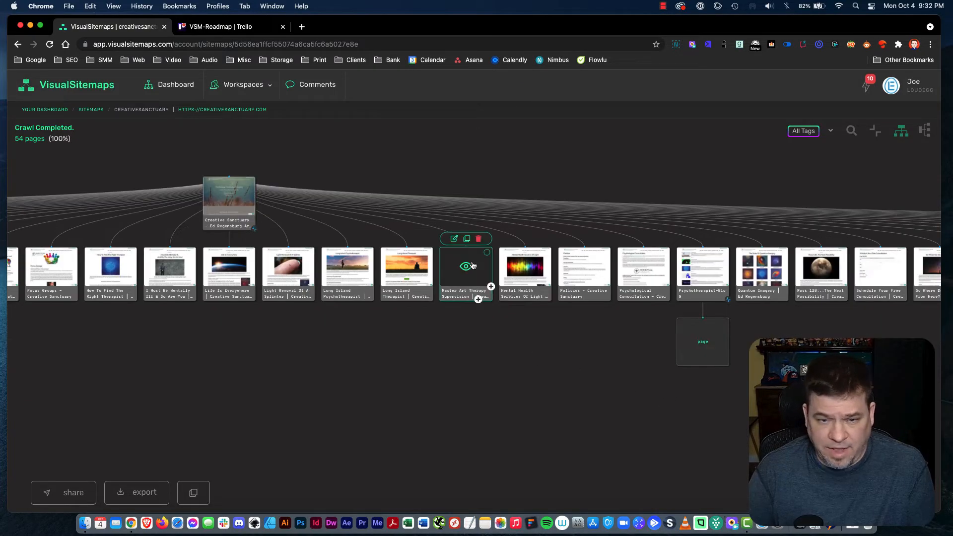
mouse_move(483, 271)
mouse_down()
mouse_move(499, 306)
mouse_move(527, 306)
mouse_move(541, 292)
mouse_up()
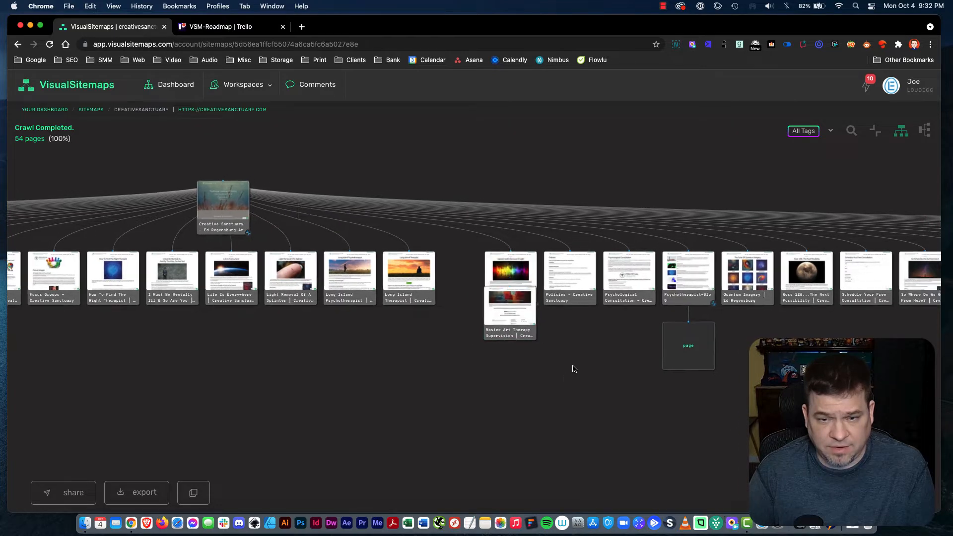
mouse_move(507, 385)
mouse_down()
mouse_move(680, 414)
mouse_move(666, 382)
mouse_move(677, 379)
mouse_up()
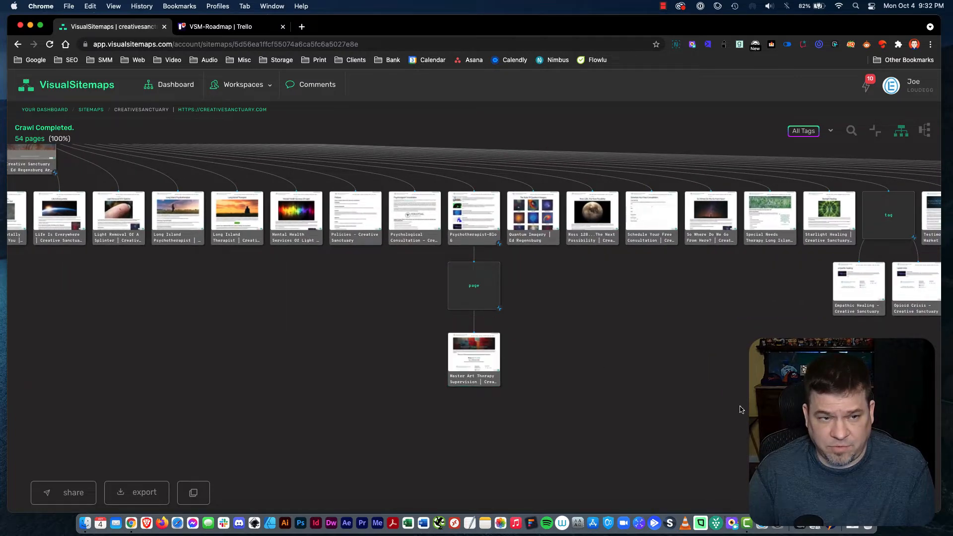
drag(367, 302, 532, 375)
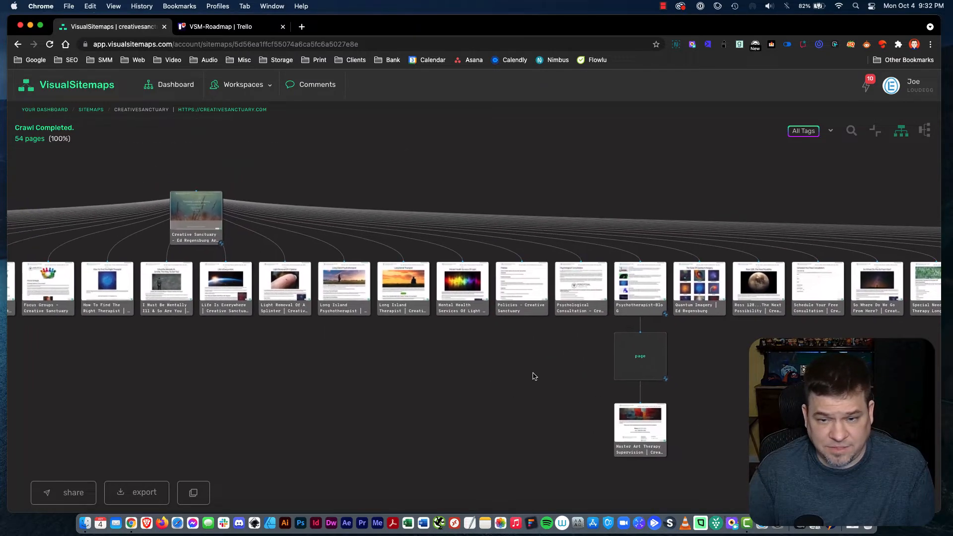
drag(655, 418, 215, 218)
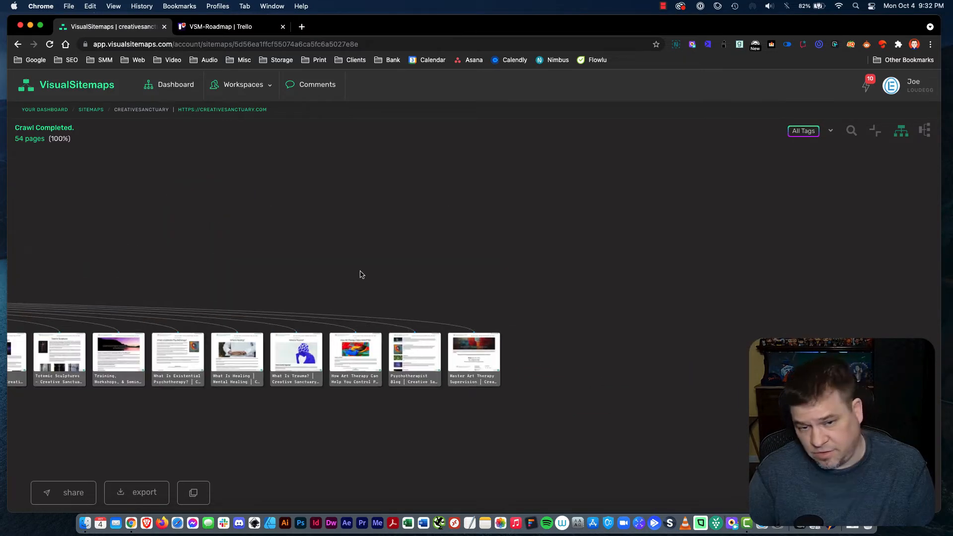
- Examine the rearranged page row, both as a whole-sitemap overview and close up from its end back to the home page
drag(320, 261, 630, 238)
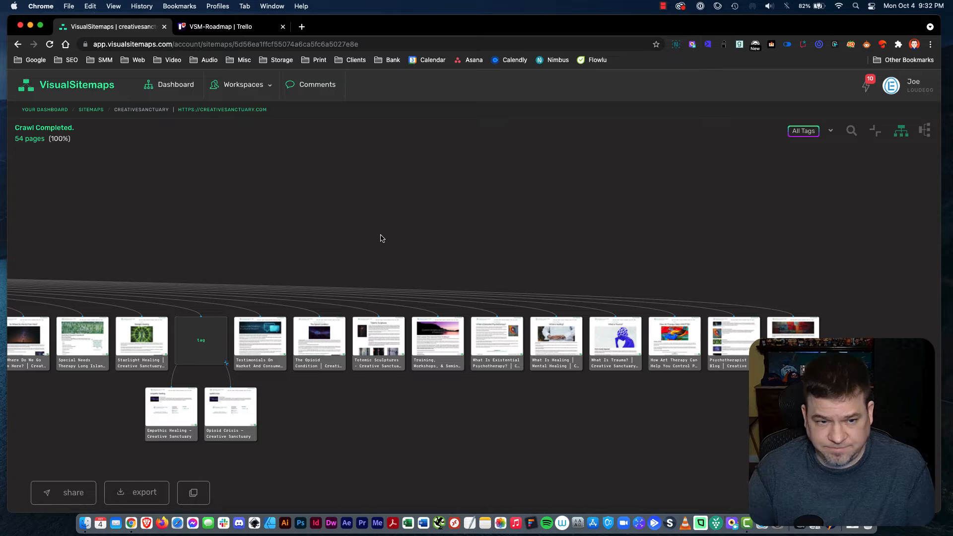
mouse_move(381, 238)
mouse_down()
mouse_move(603, 224)
mouse_move(577, 208)
mouse_up()
mouse_move(586, 318)
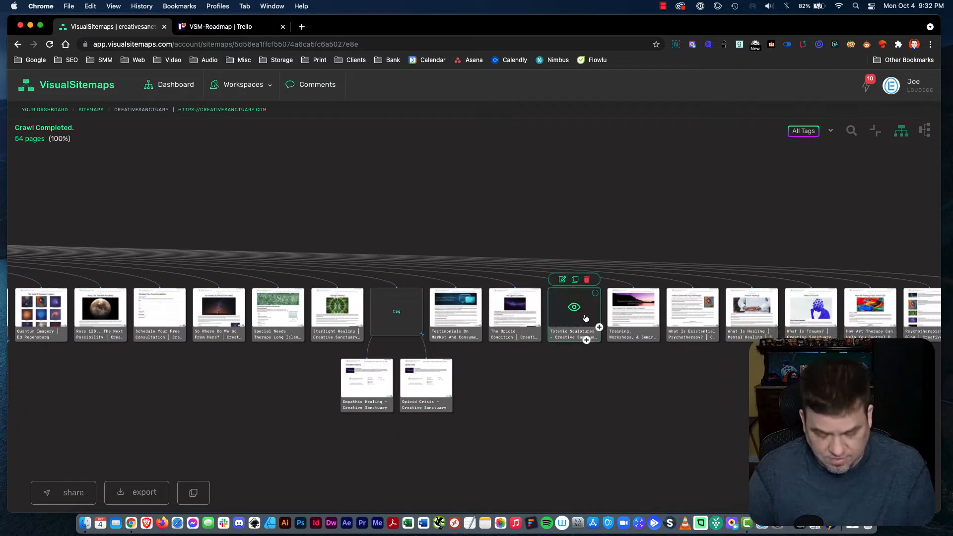
scroll(569, 383, down, 10)
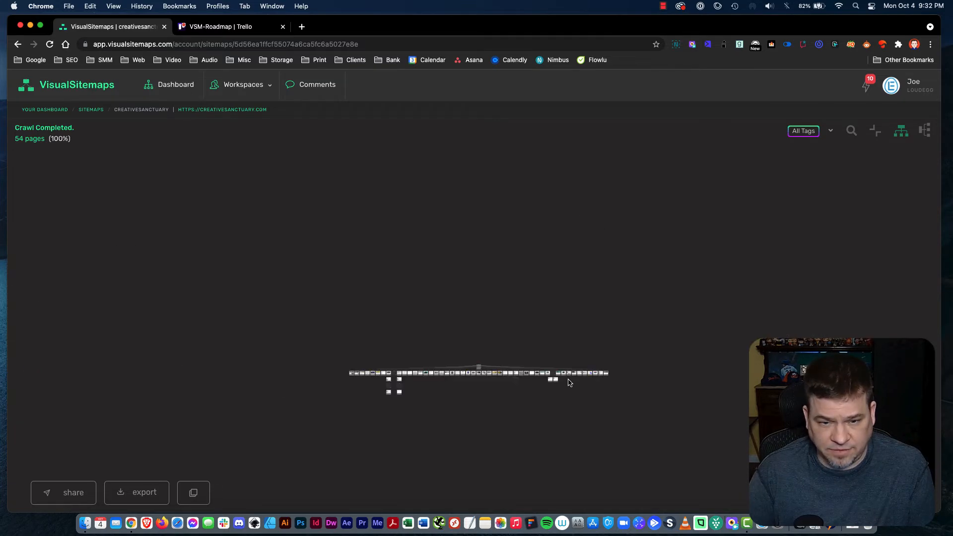
scroll(570, 383, up, 14)
scroll(569, 383, down, 10)
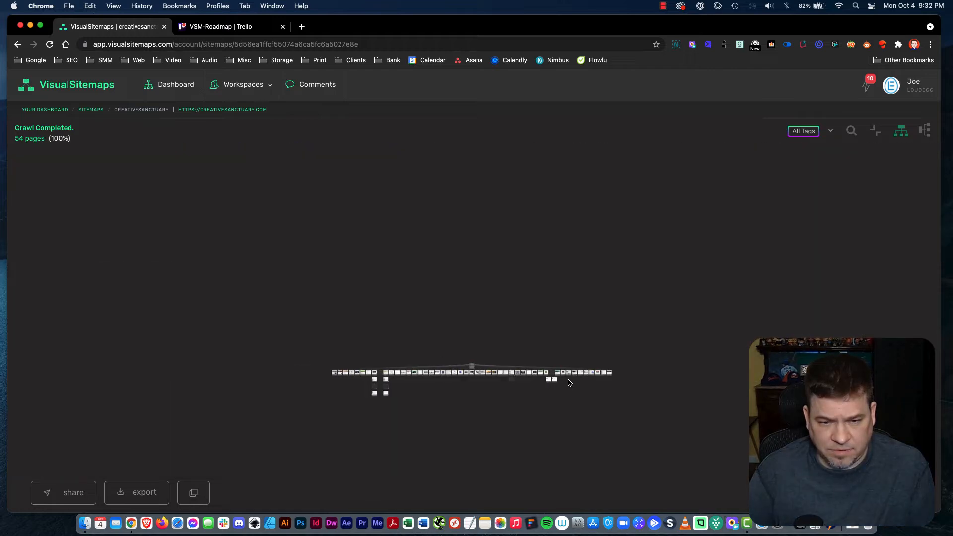
scroll(570, 383, up, 10)
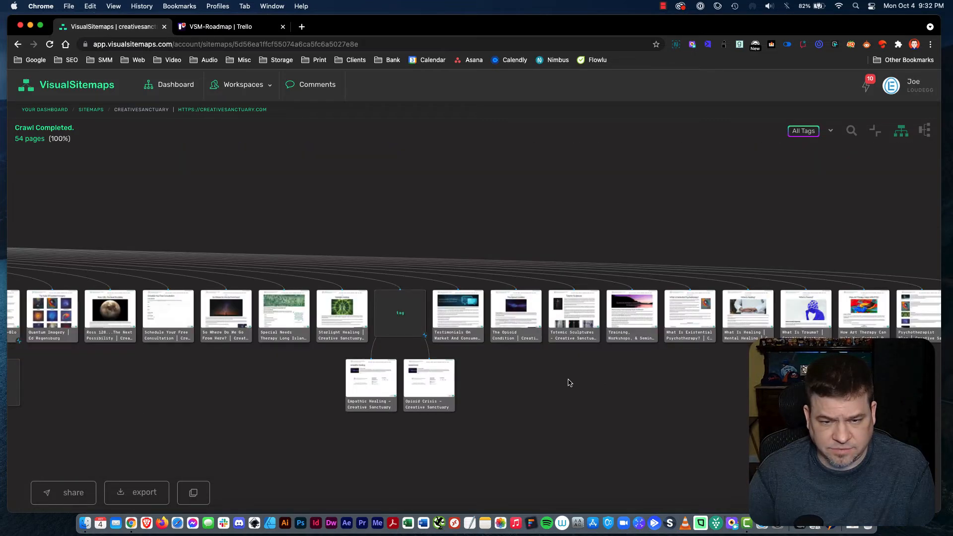
drag(299, 362, 679, 323)
scroll(251, 330, down, 1)
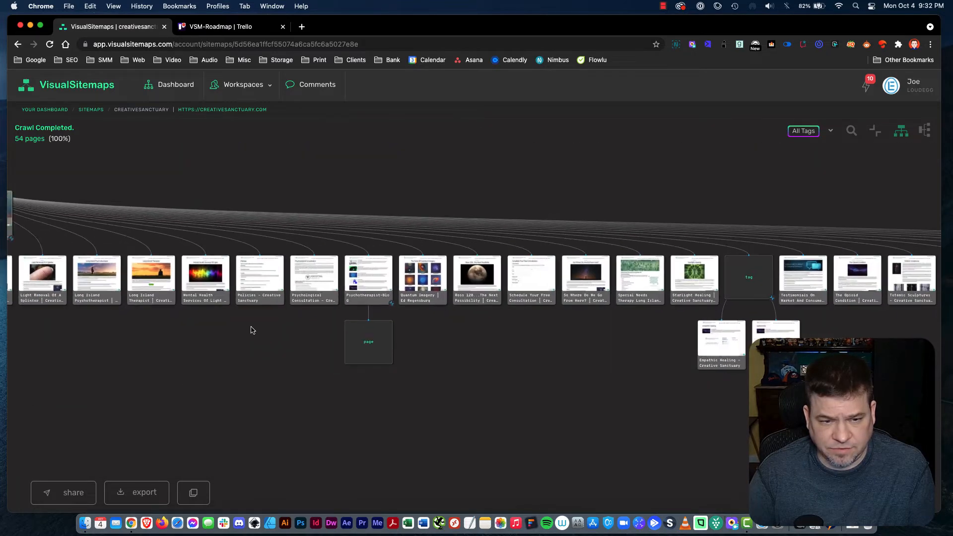
scroll(554, 341, left, 10)
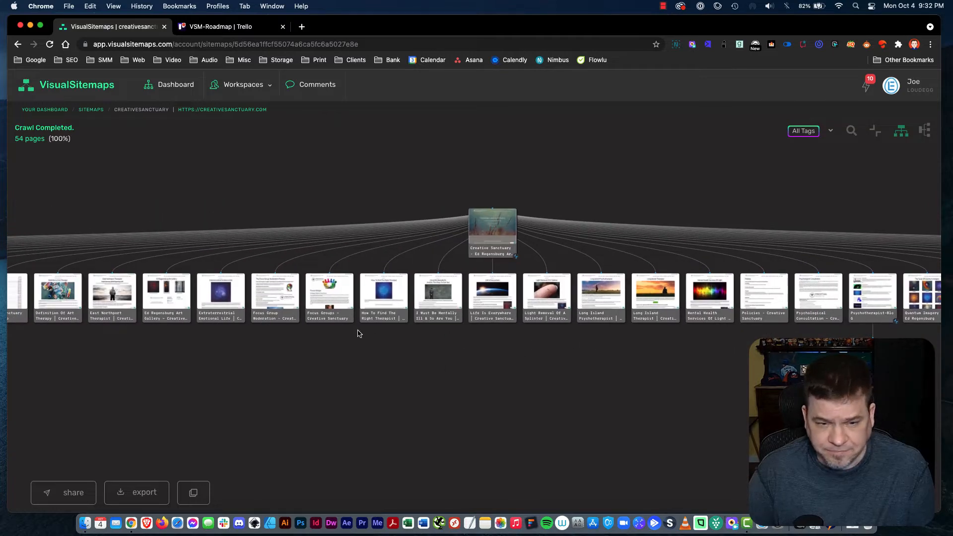
- Open the full-page screenshot of the Focus Groups page and look through its content
mouse_move(342, 300)
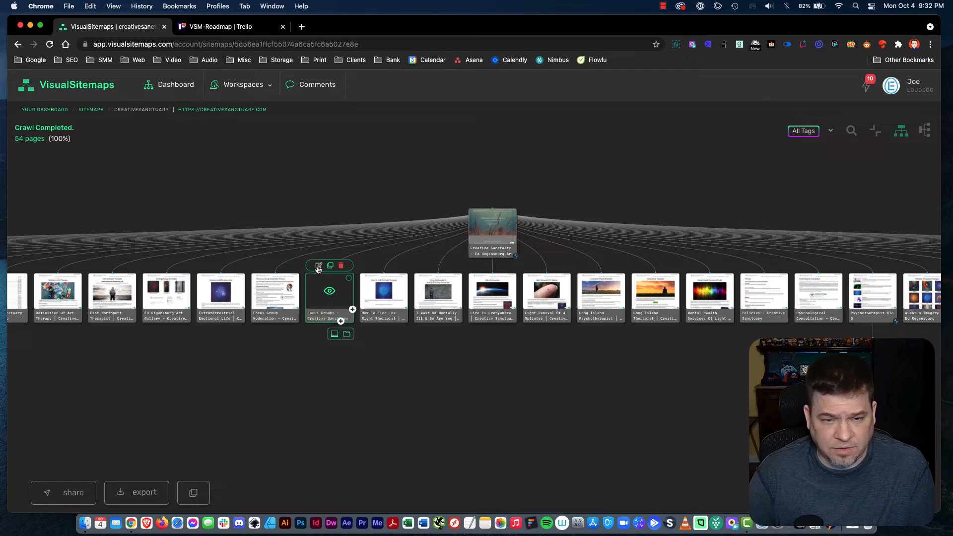
click(328, 294)
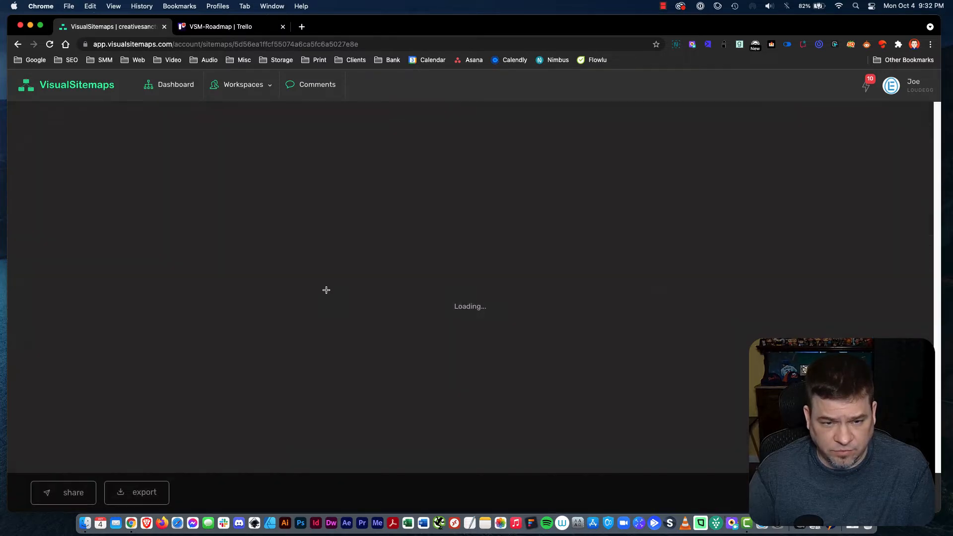
scroll(536, 362, down, 10)
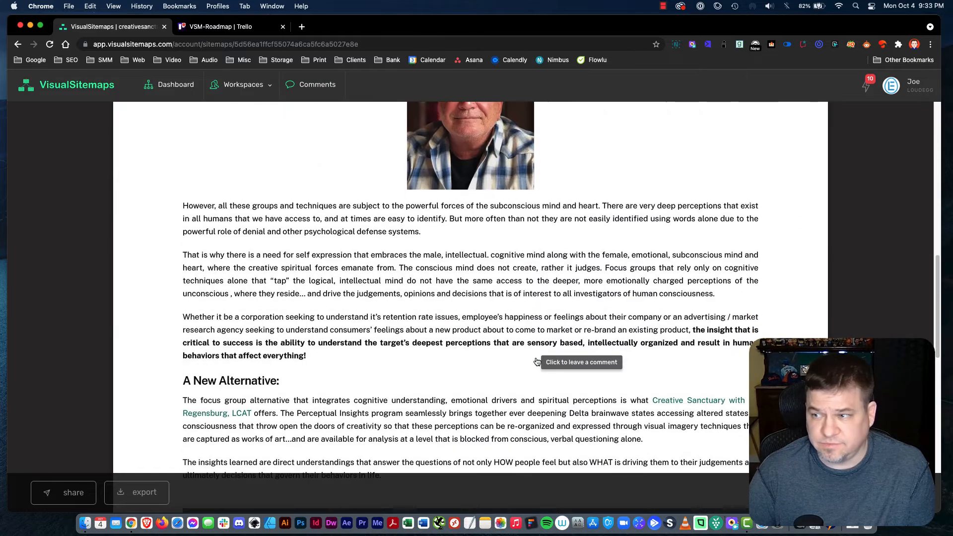
scroll(536, 362, up, 15)
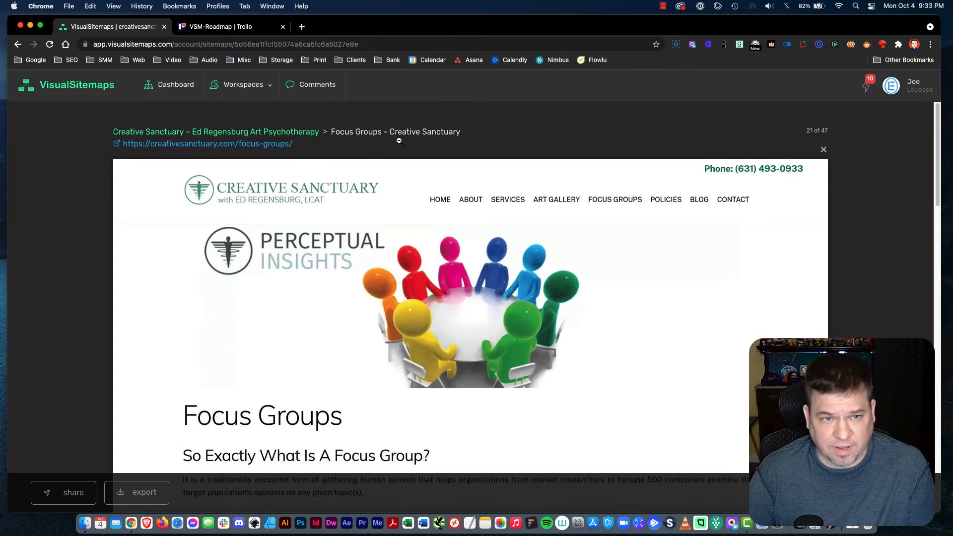
- Return to the workspace's sitemap list, reopen the completed creativesanctuary sitemap and show its export format options
click(18, 45)
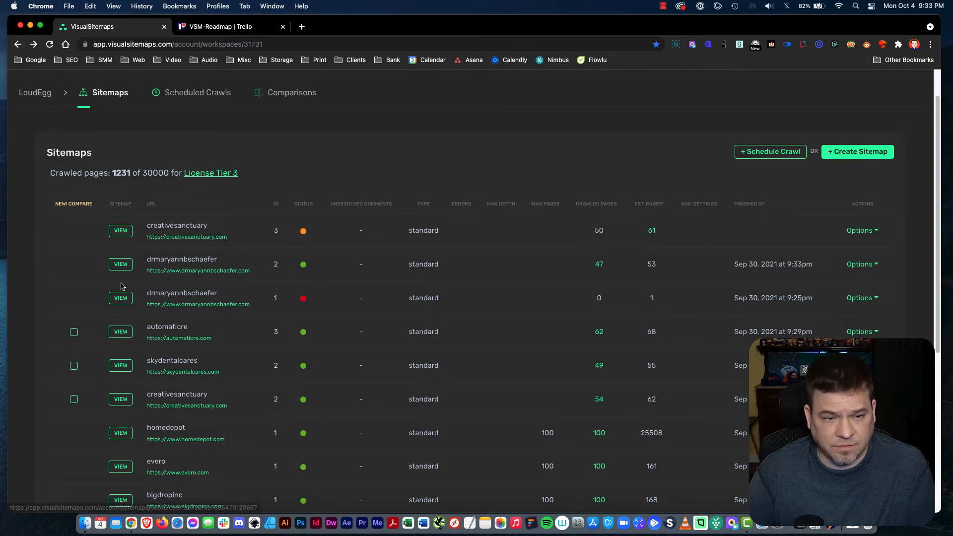
click(120, 399)
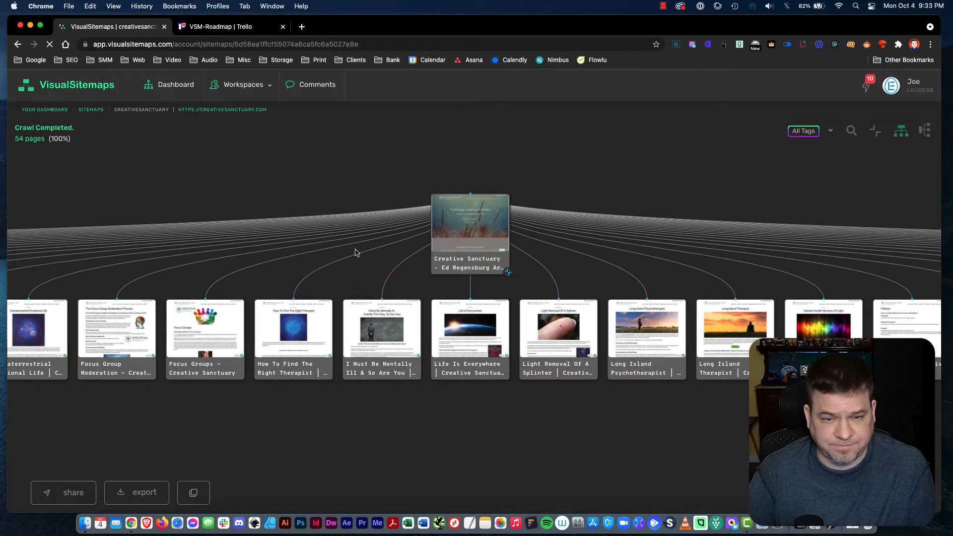
scroll(355, 252, down, 5)
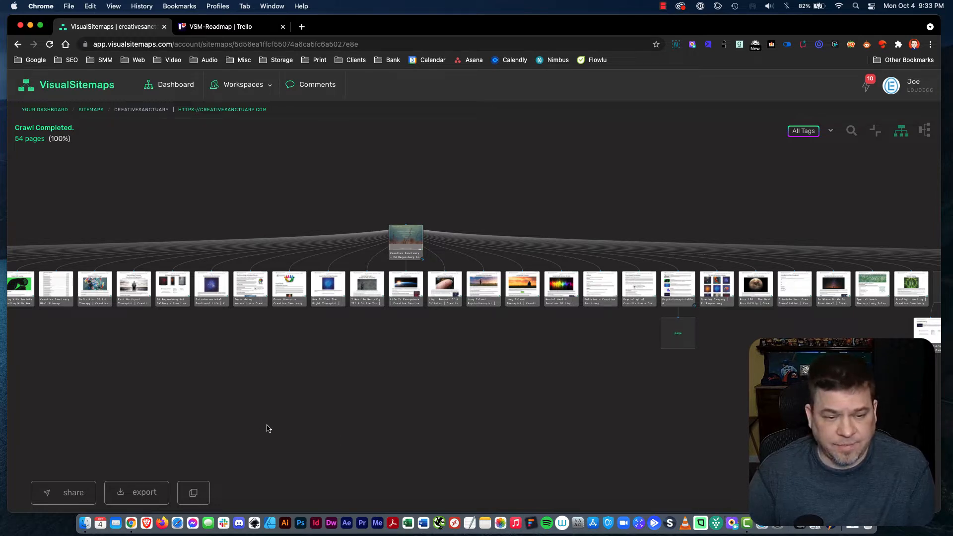
click(141, 494)
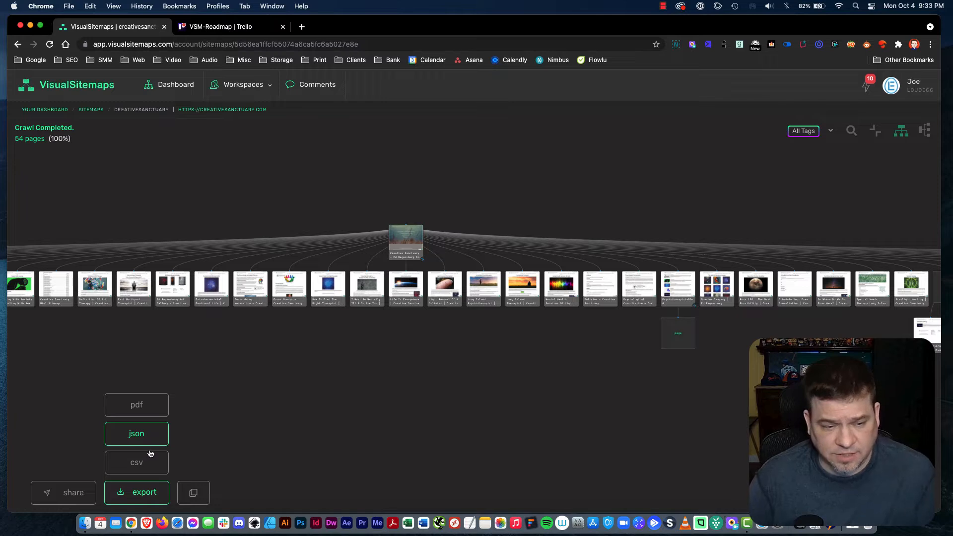
- Copy the sitemap's share link and open it in a new incognito window
click(72, 495)
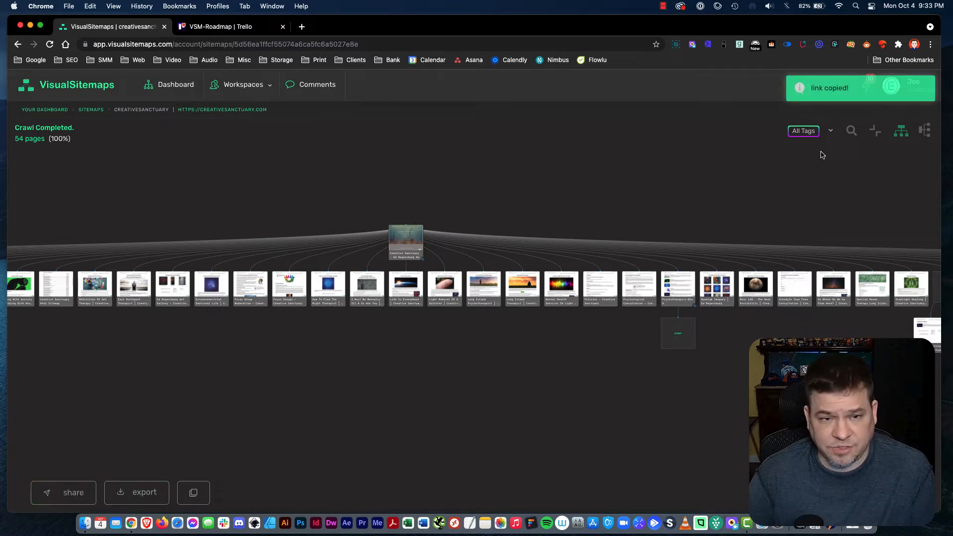
click(74, 6)
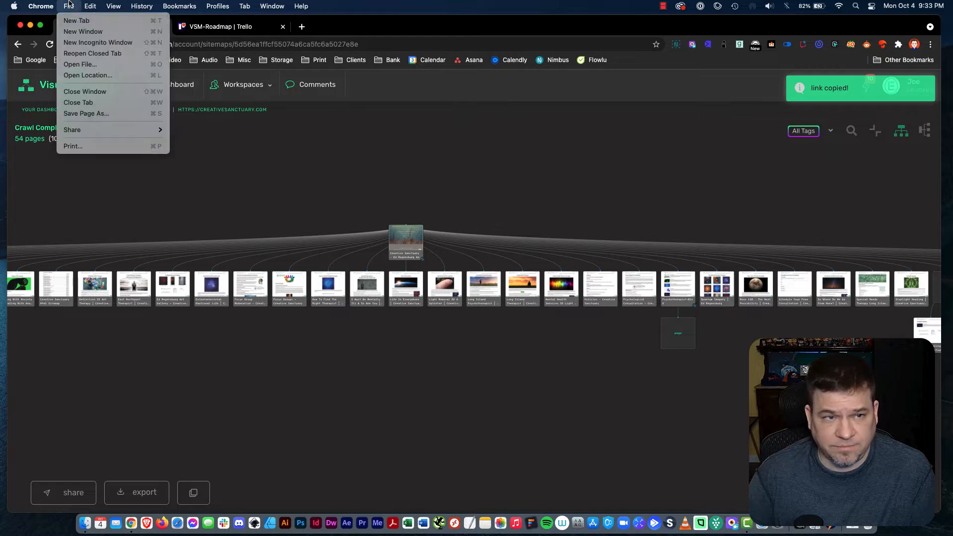
click(76, 42)
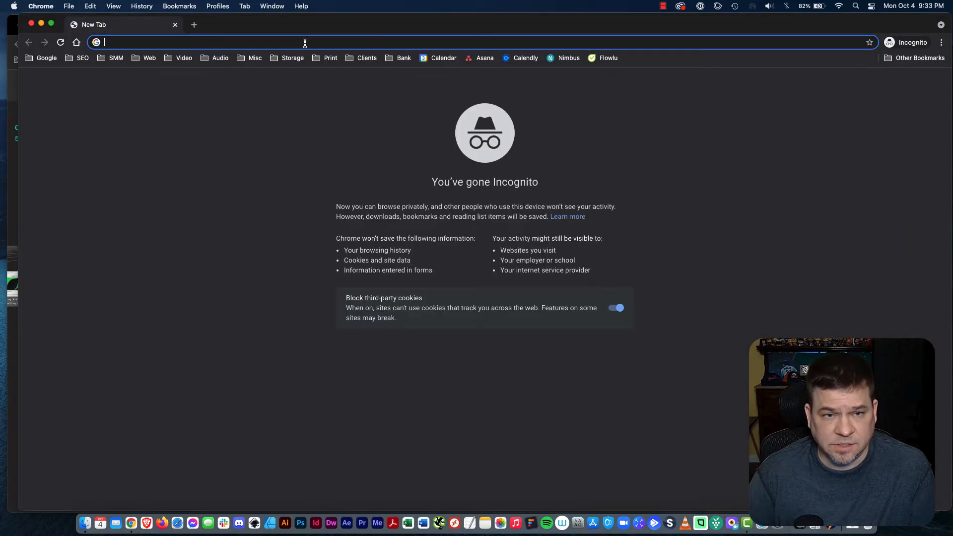
key(super+v)
key(Return)
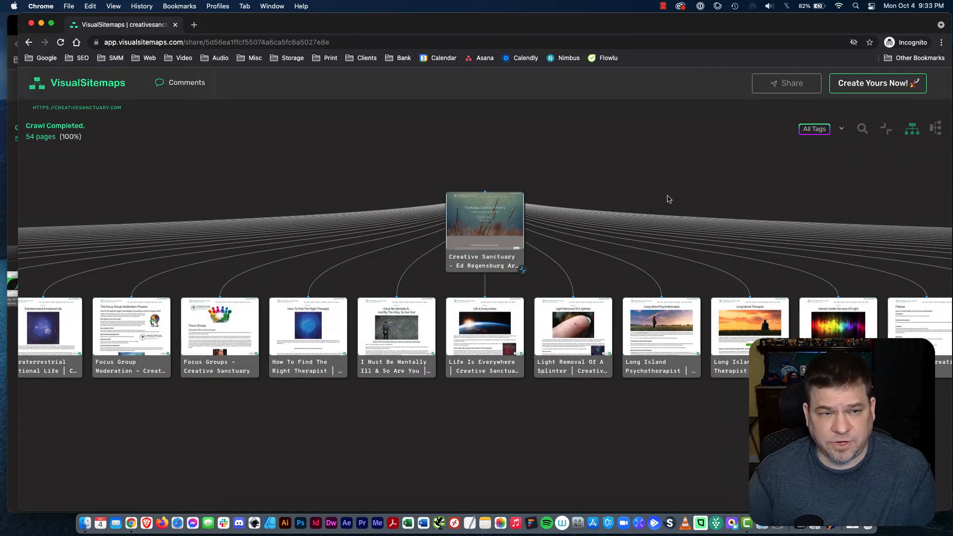
- In the shared sitemap, nest Light Removal Of A Splinter under Long Island Psychotherapist, and Life Is Everywhere under Light Removal Of A Splinter
scroll(687, 274, down, 1)
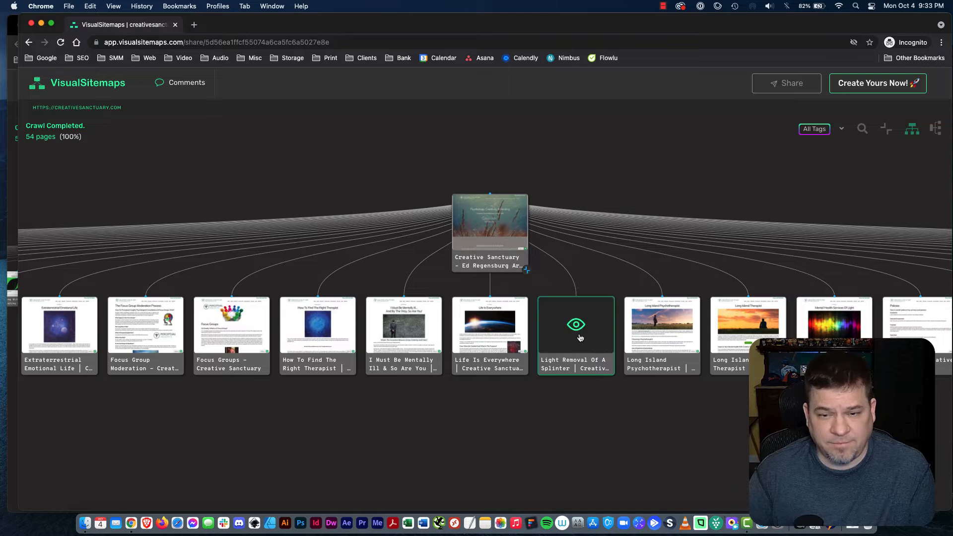
drag(580, 340, 687, 365)
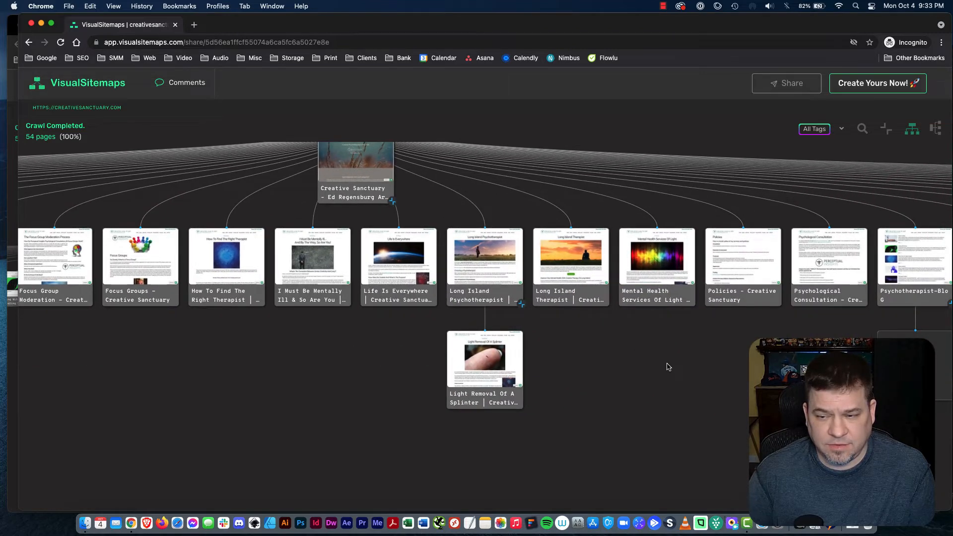
mouse_move(650, 273)
mouse_down()
mouse_move(587, 358)
mouse_move(502, 407)
mouse_move(514, 455)
mouse_up()
drag(398, 263, 465, 378)
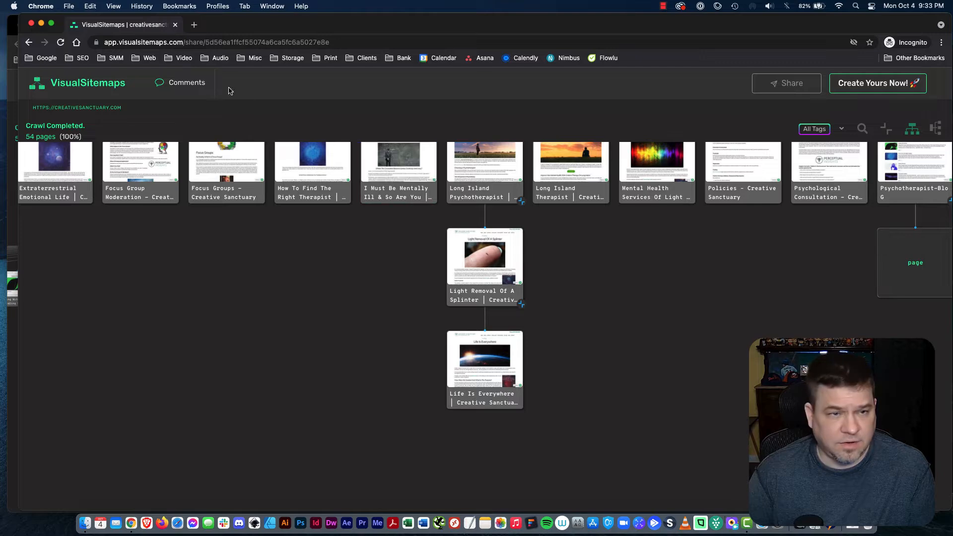
- Close the incognito window and, in the original sitemap, add a blank child page under Extraterrestrial Emotional Life
click(31, 23)
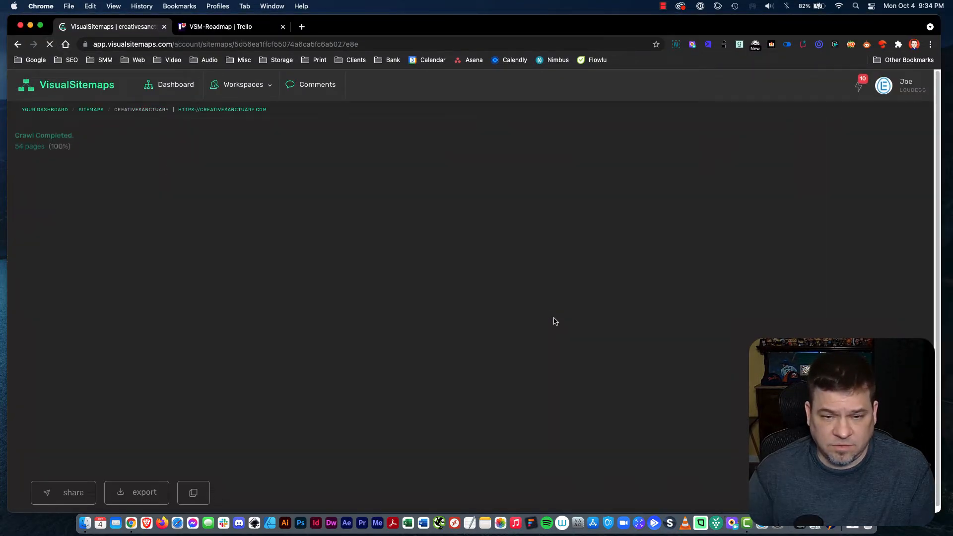
scroll(528, 356, down, 5)
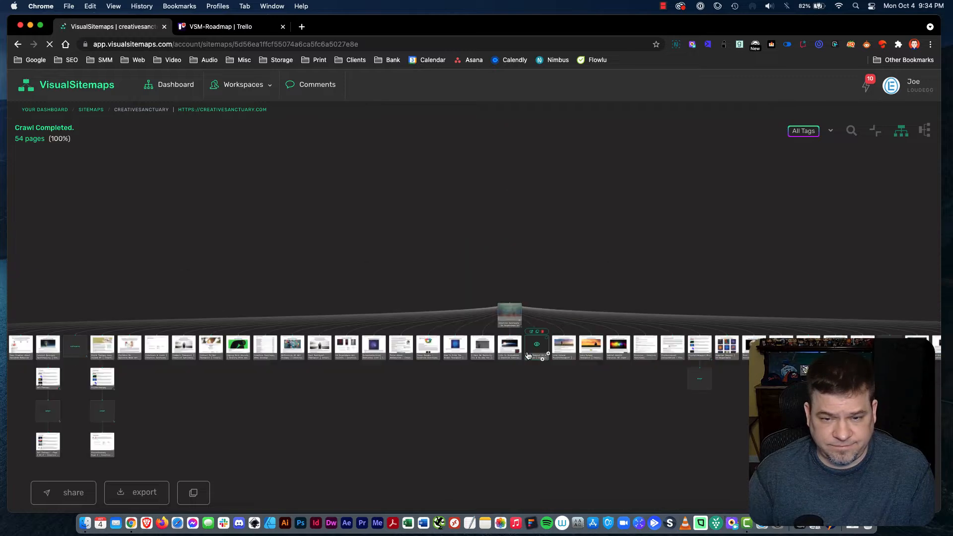
drag(578, 438, 589, 364)
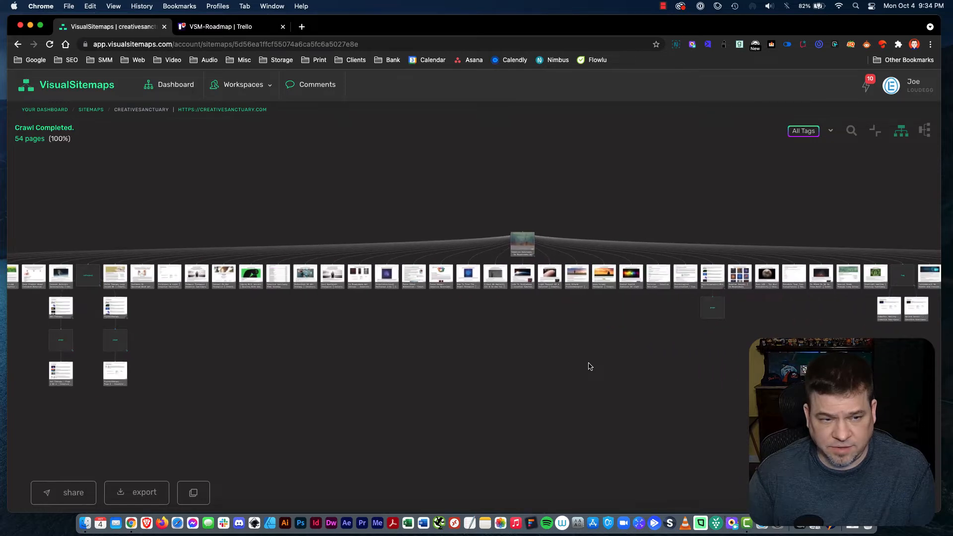
drag(447, 319, 528, 315)
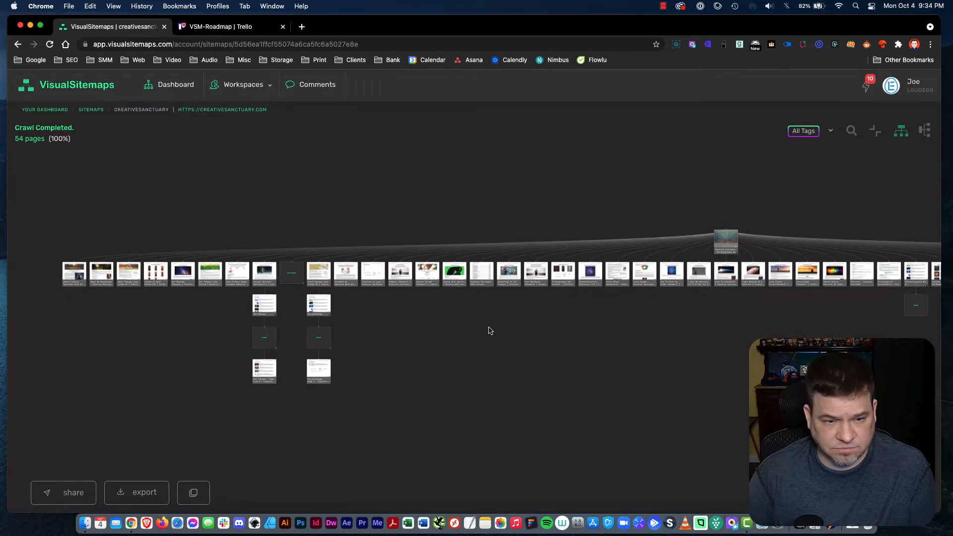
drag(496, 375, 470, 394)
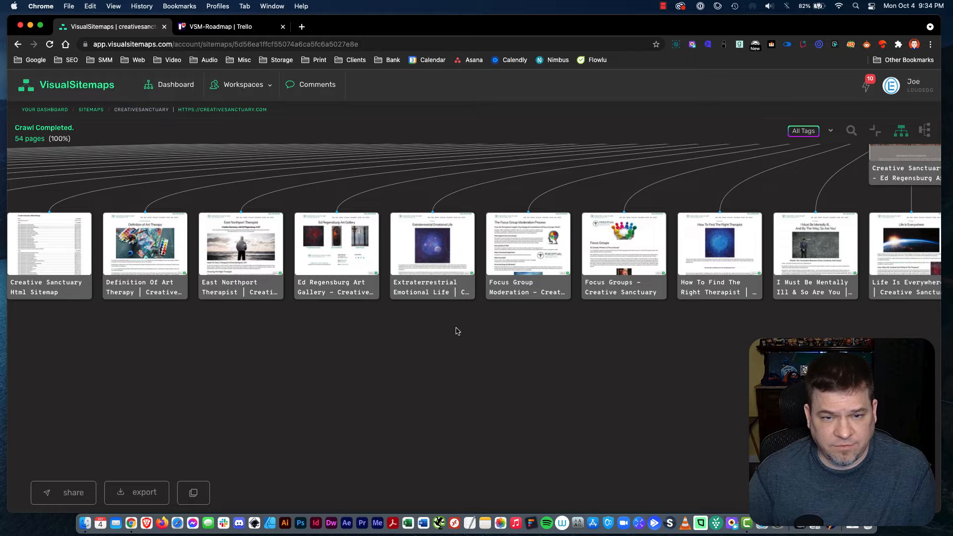
mouse_move(438, 260)
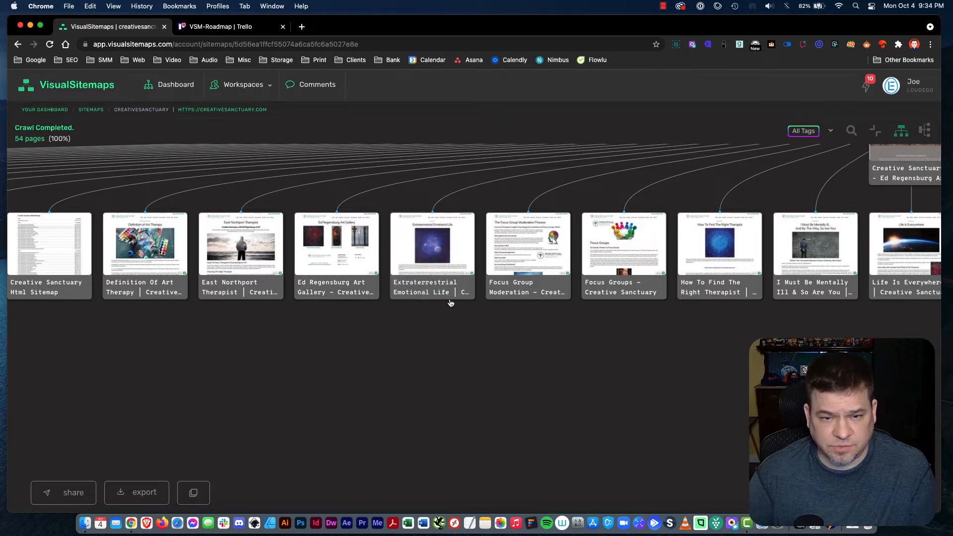
mouse_move(452, 297)
click(441, 320)
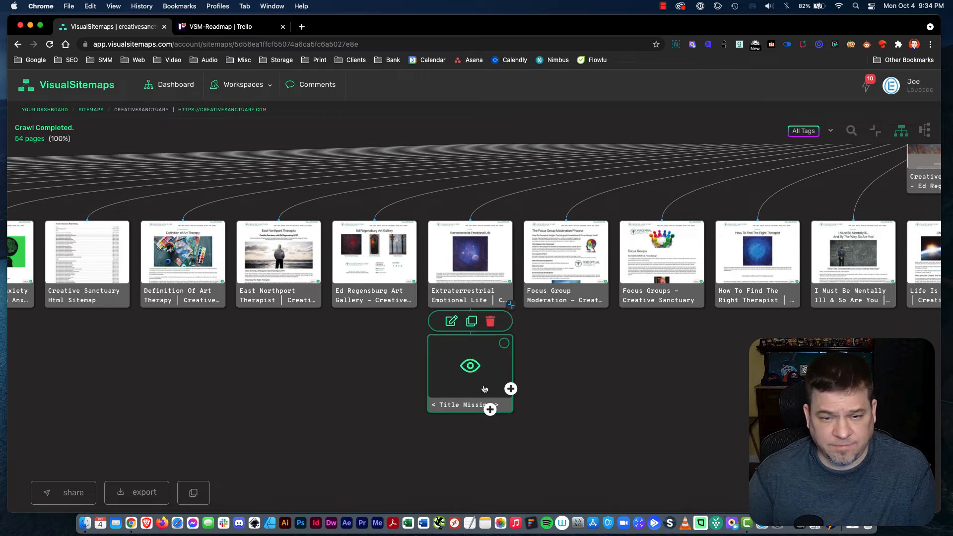
- Add a folder under Extraterrestrial Emotional Life beside the blank child page, and delete that folder again
mouse_move(490, 305)
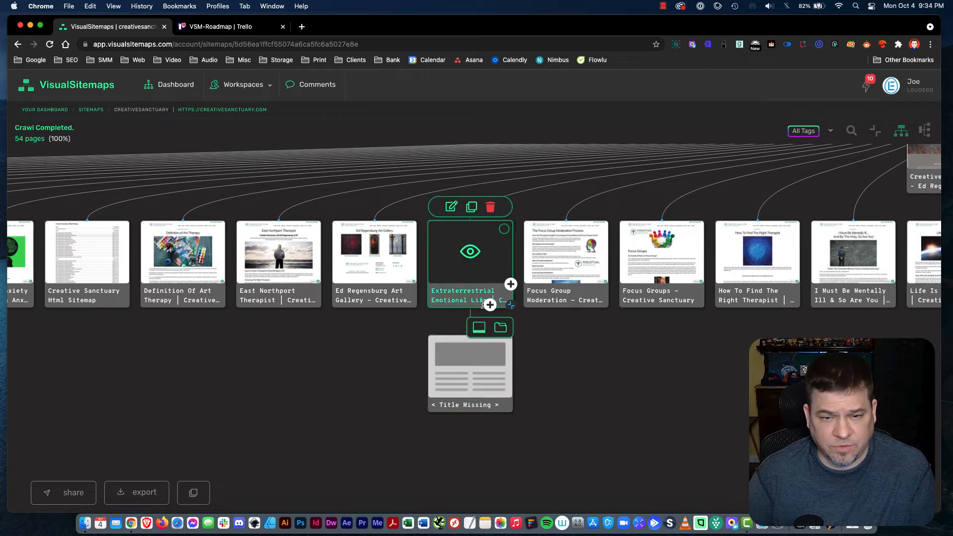
click(500, 329)
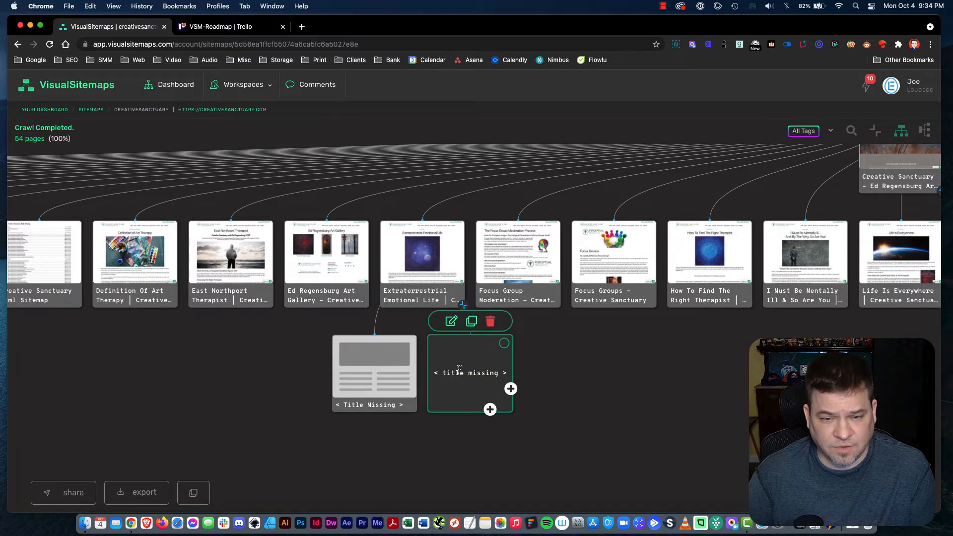
click(491, 323)
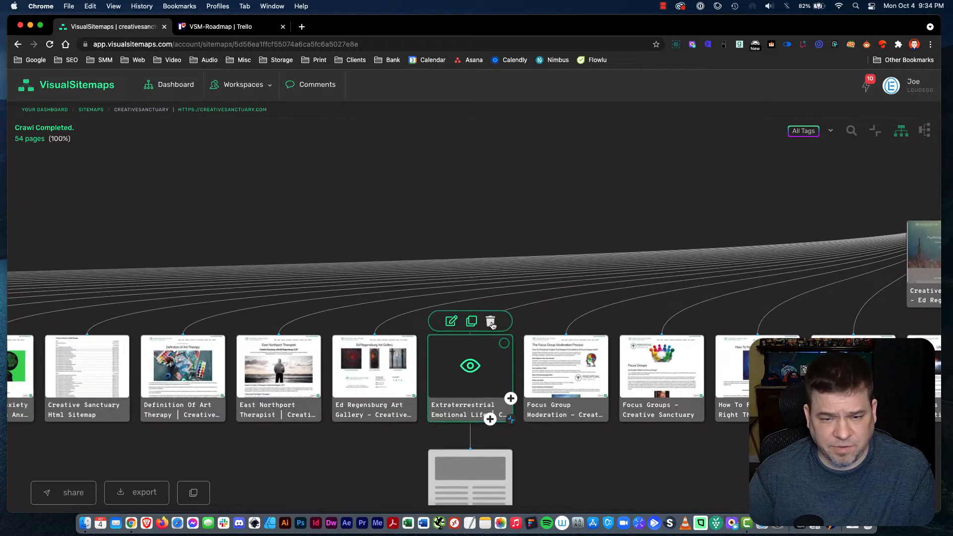
- Set the title of the blank child page under Extraterrestrial Emotional Life to Link
drag(563, 421, 562, 328)
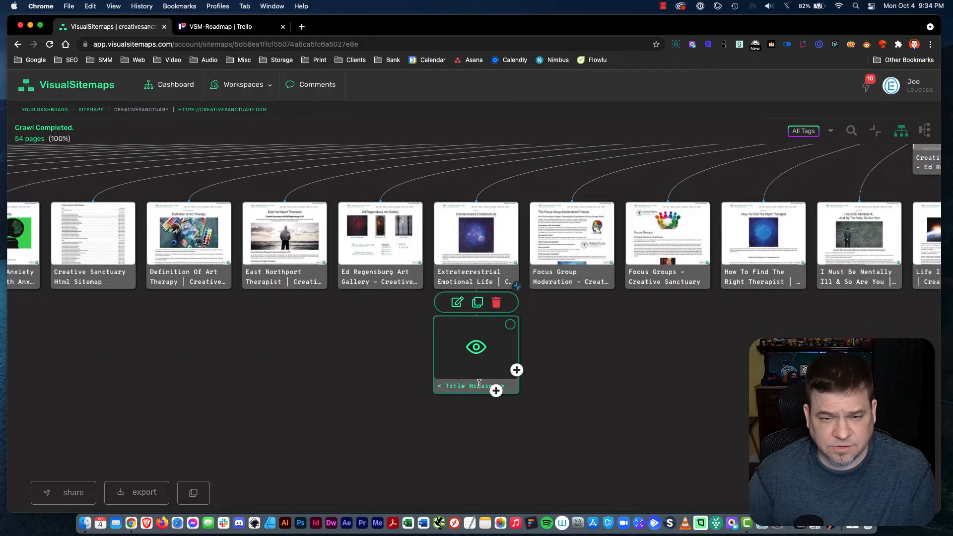
click(470, 389)
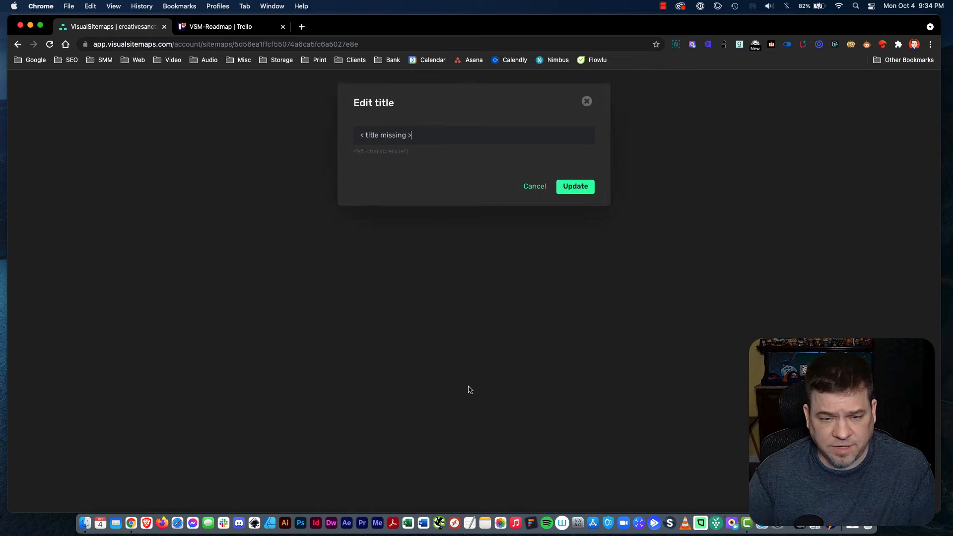
triple_click(376, 132)
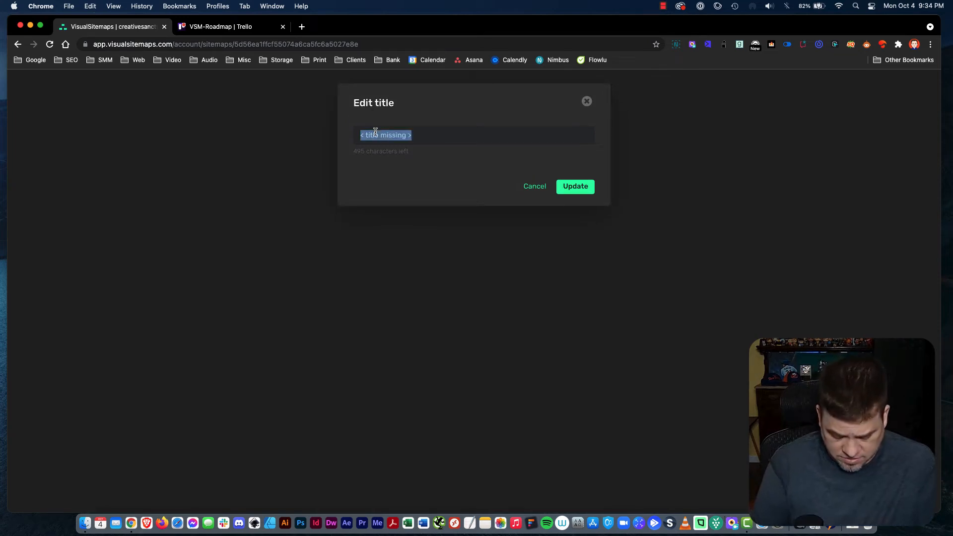
text(Link)
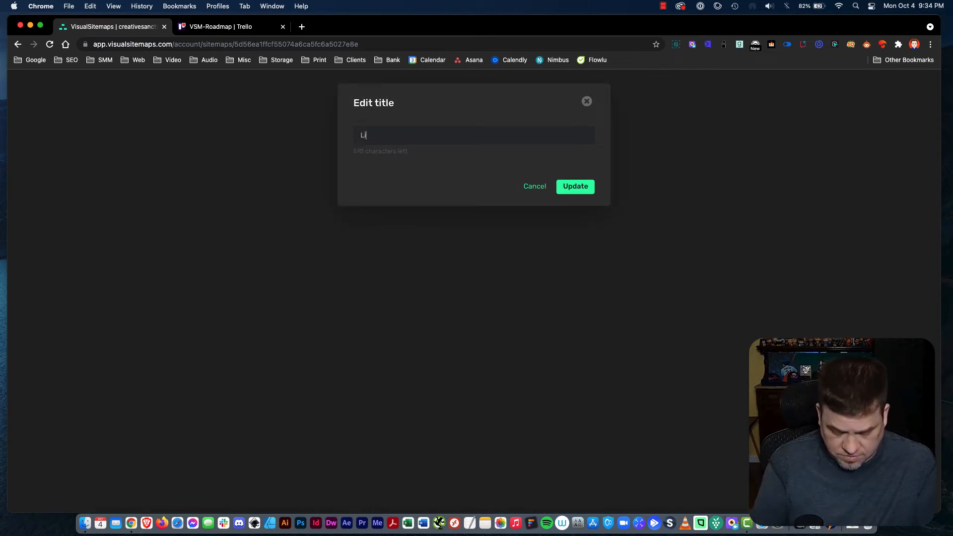
click(576, 187)
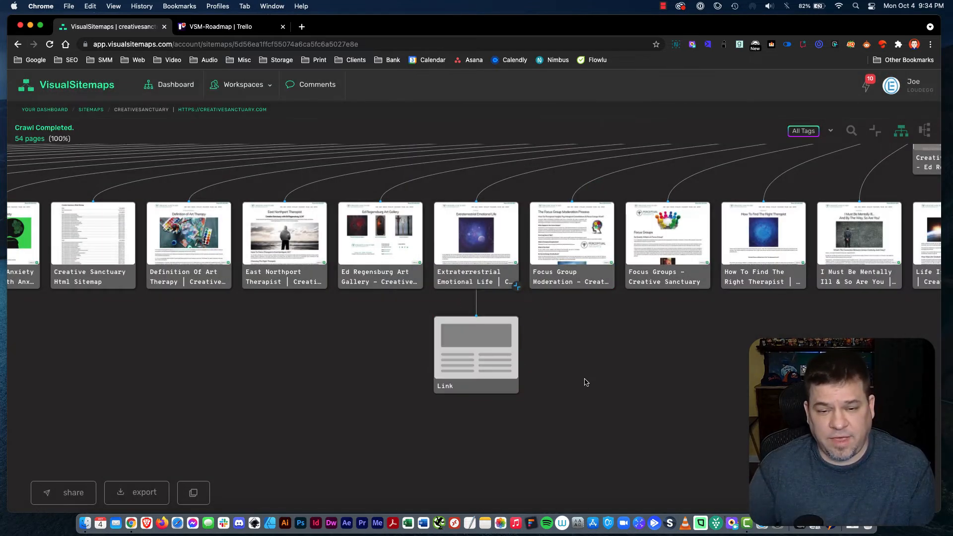
- Upload the tumblr PNG image from the Desktop as the Link page's screenshot
mouse_move(496, 391)
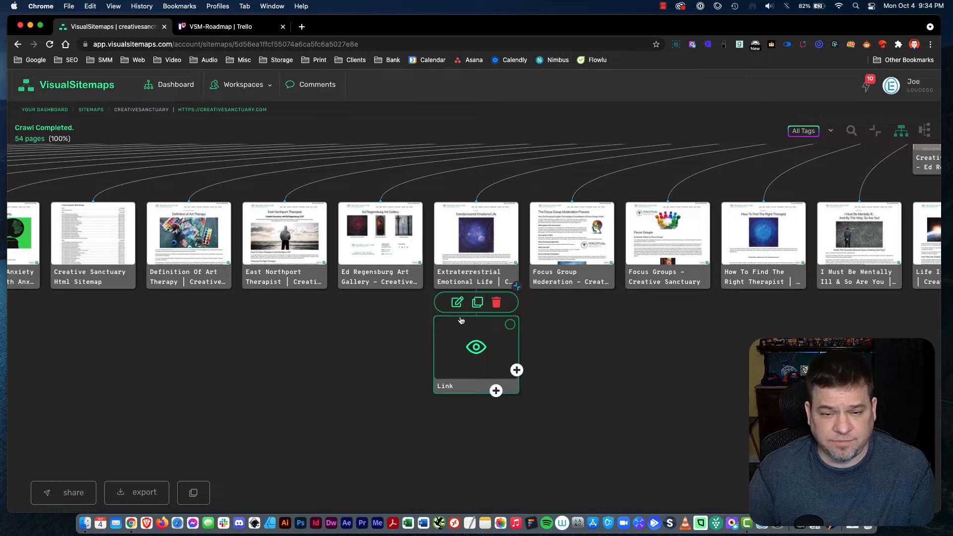
click(457, 301)
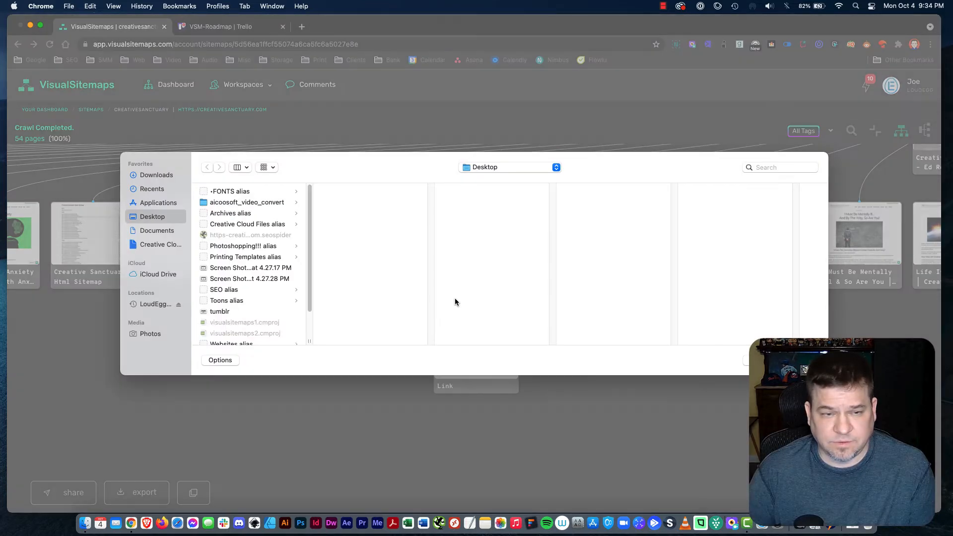
scroll(221, 312, down, 3)
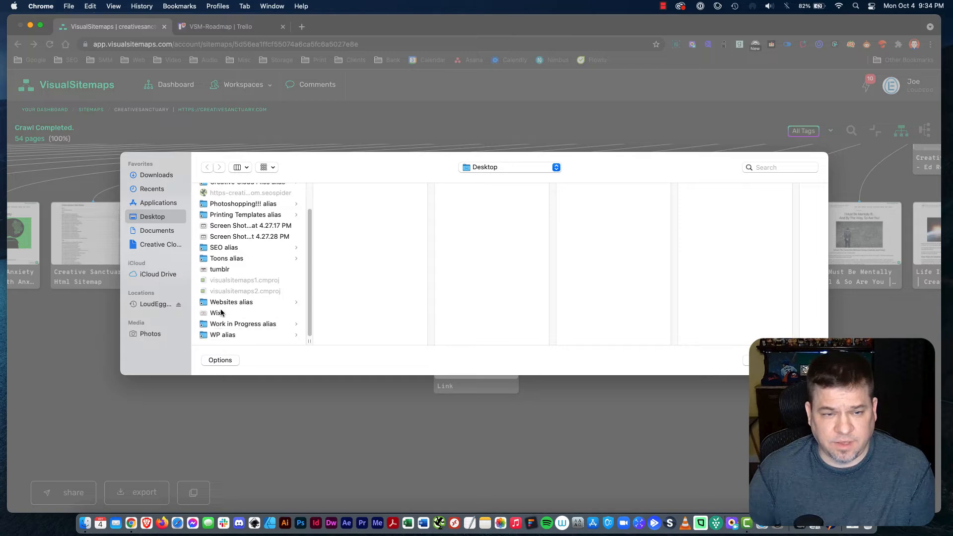
click(231, 270)
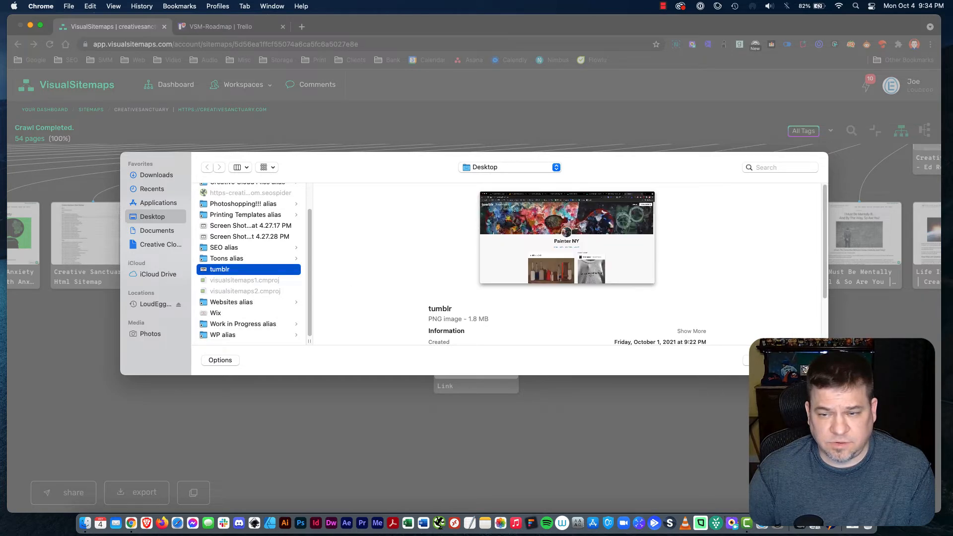
key(Return)
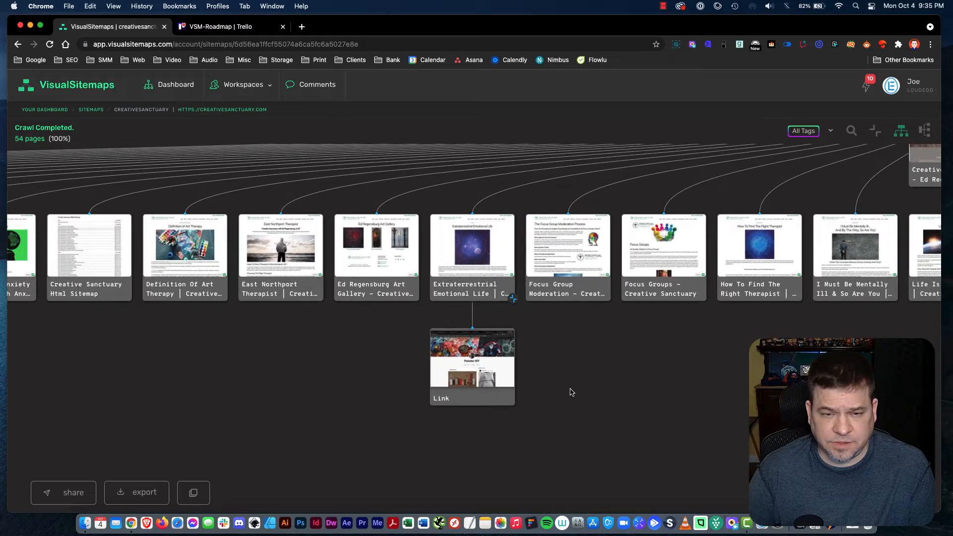
- Open the Link page's full-size screenshot, look through it and close the preview
click(473, 383)
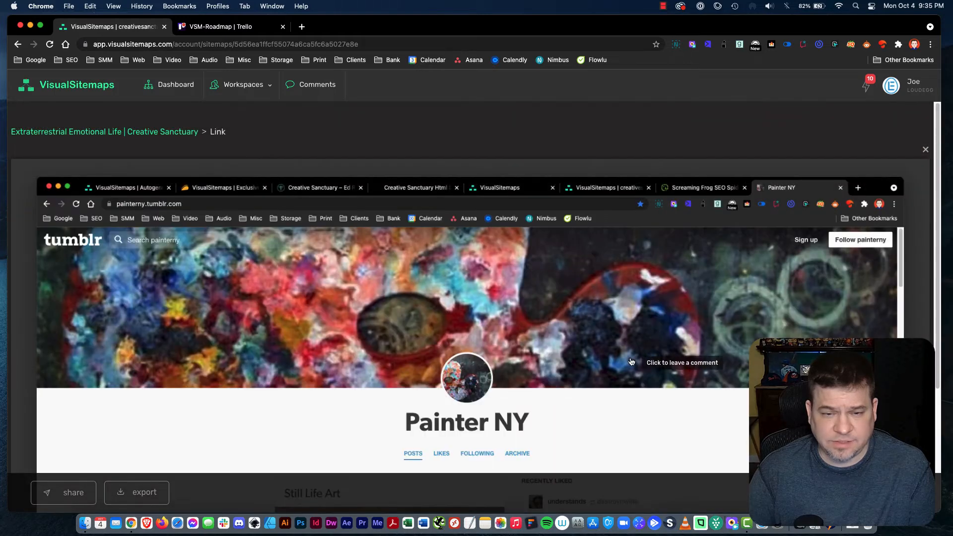
scroll(631, 362, down, 2)
scroll(631, 362, down, 2)
scroll(631, 362, up, 5)
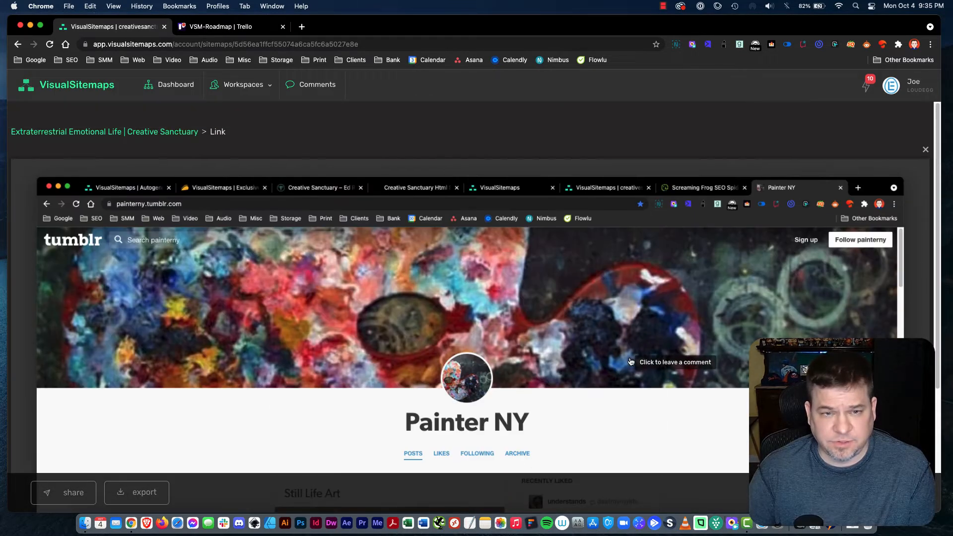
click(925, 151)
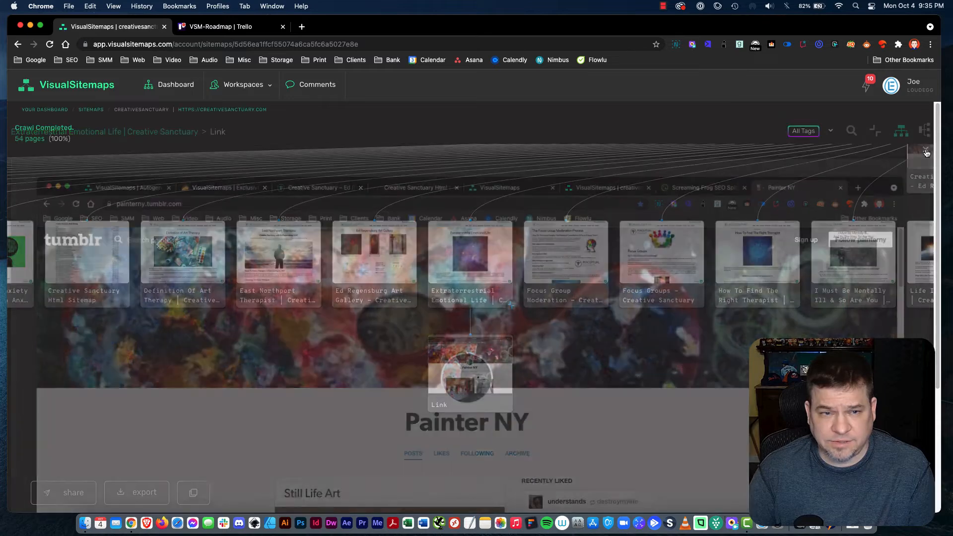
- Rename the Link page under Extraterrestrial Emotional Life to Tumblr Link 10/21
mouse_move(468, 267)
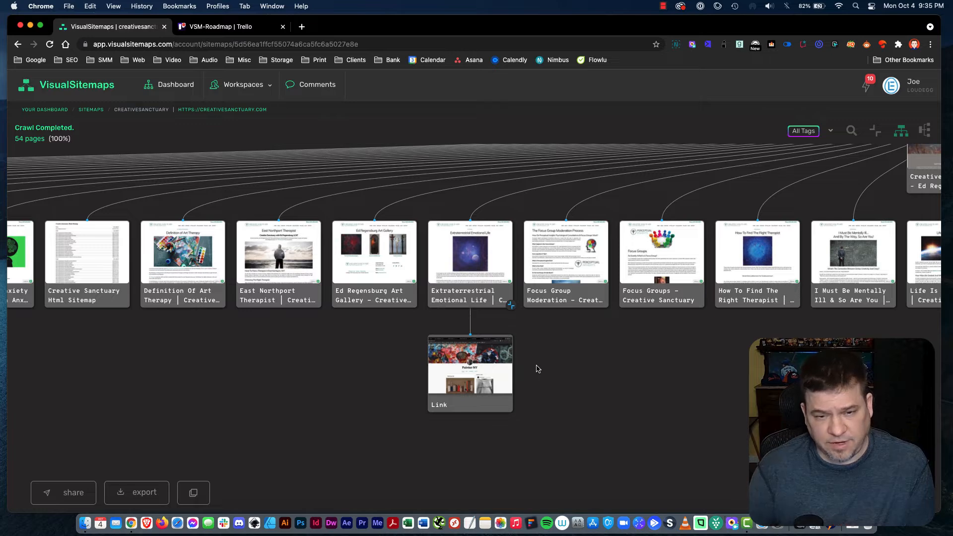
click(450, 406)
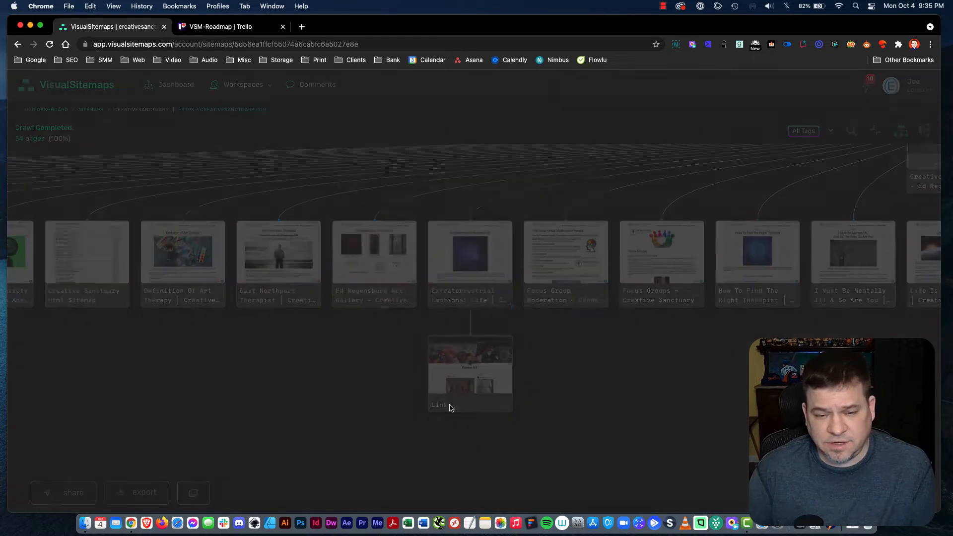
double_click(387, 142)
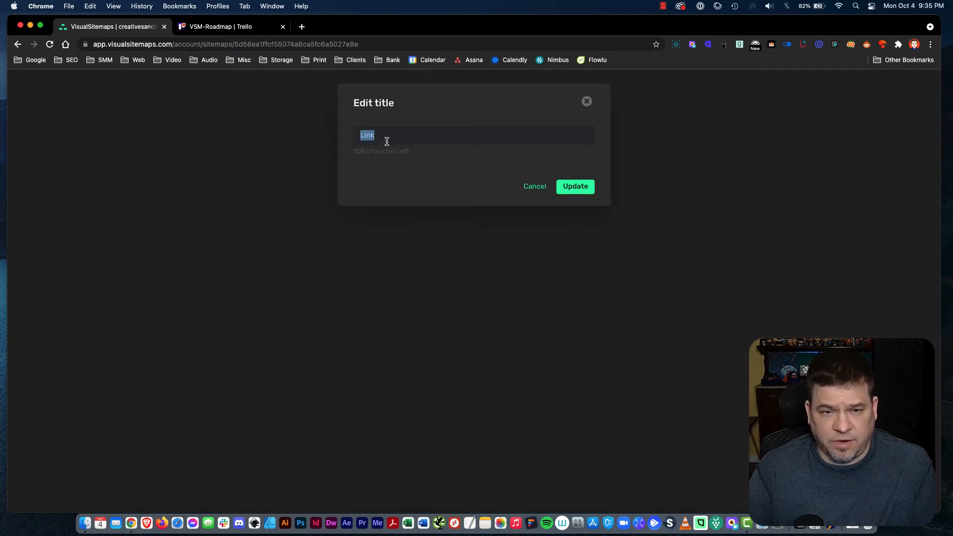
text(Tumb)
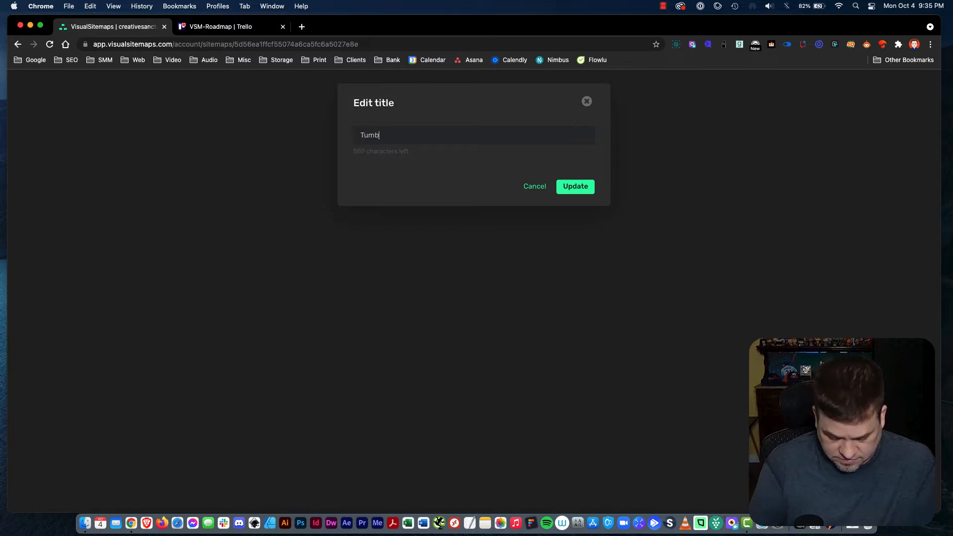
text(lr )
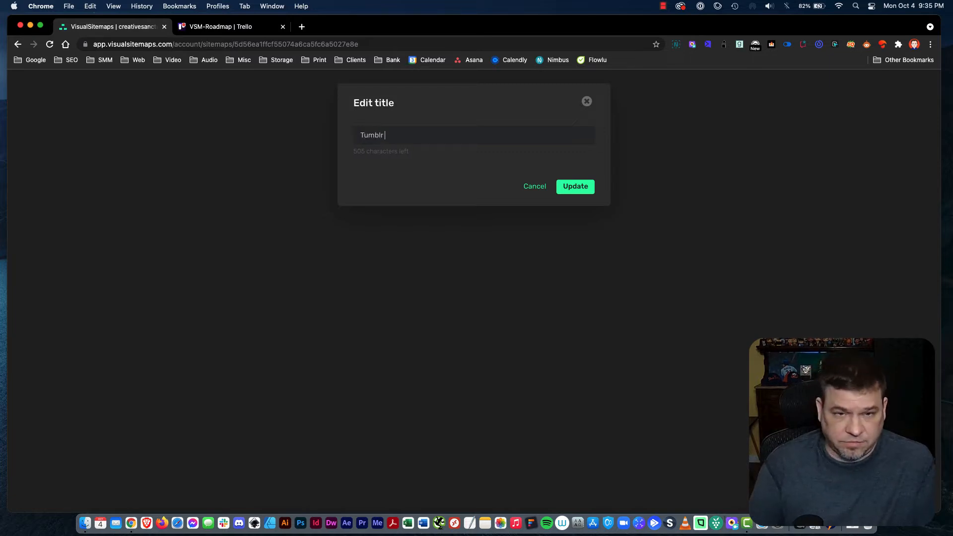
text(Link )
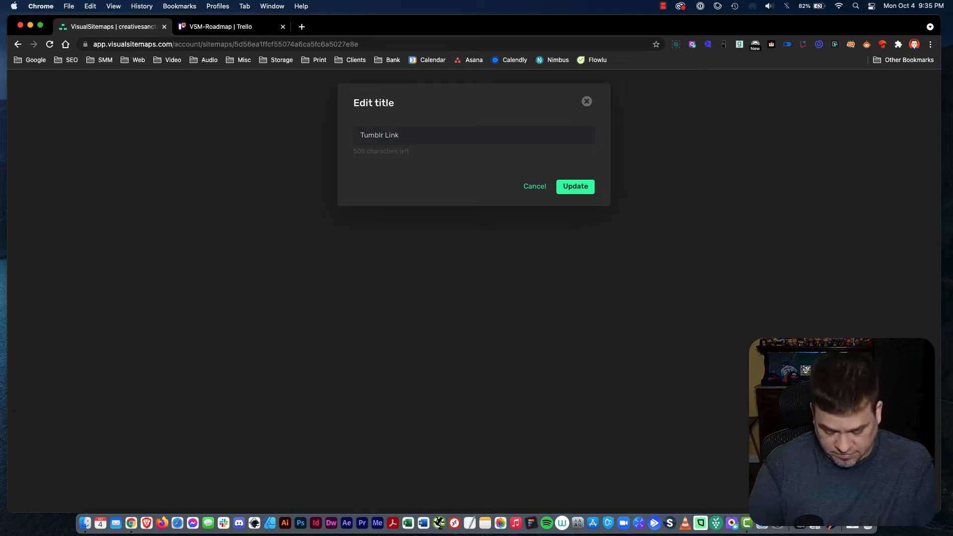
text(10)
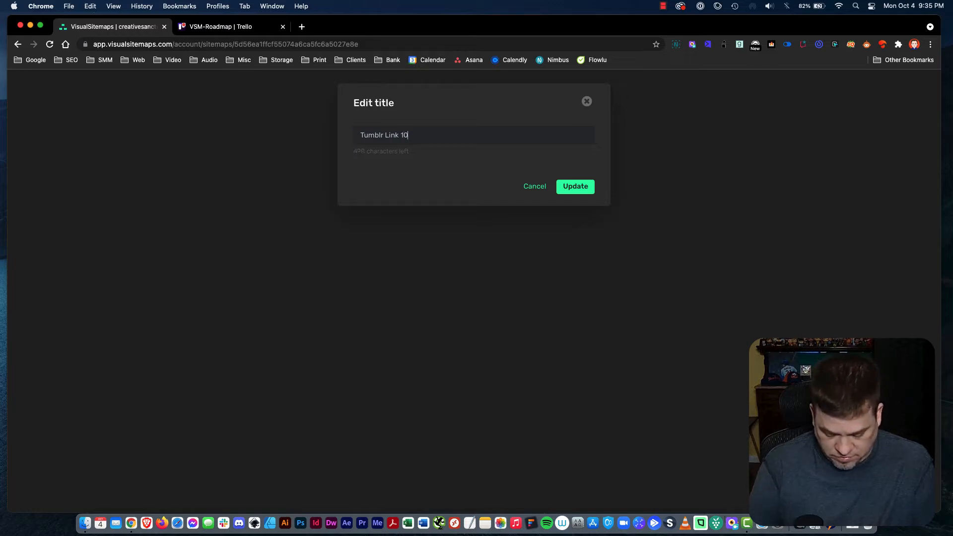
text(/21)
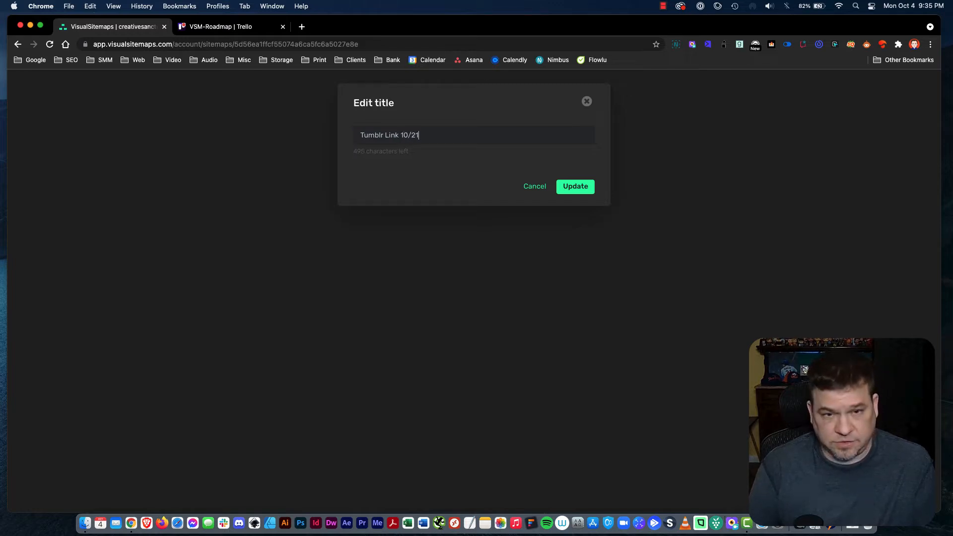
click(575, 187)
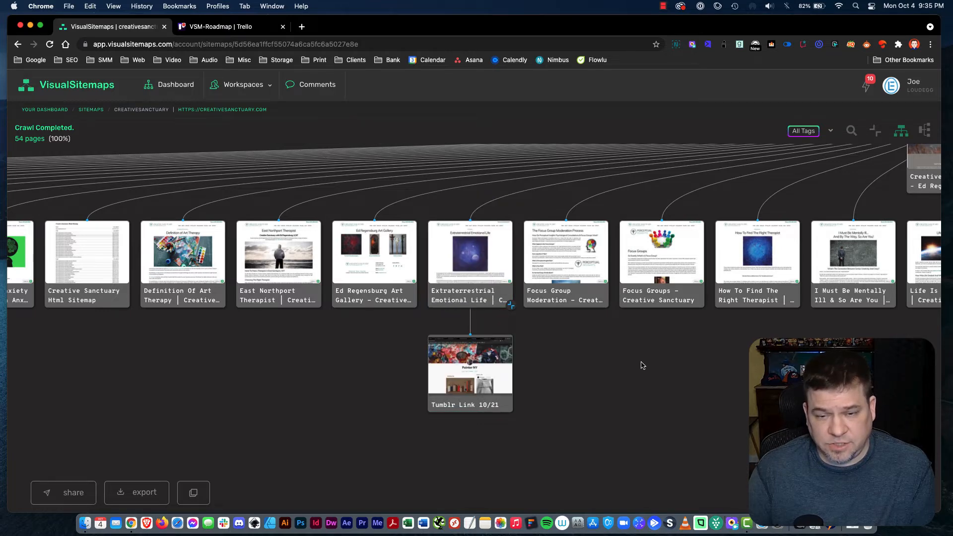
- Add a blank child page under the Focus Group Moderation page
drag(642, 366, 509, 359)
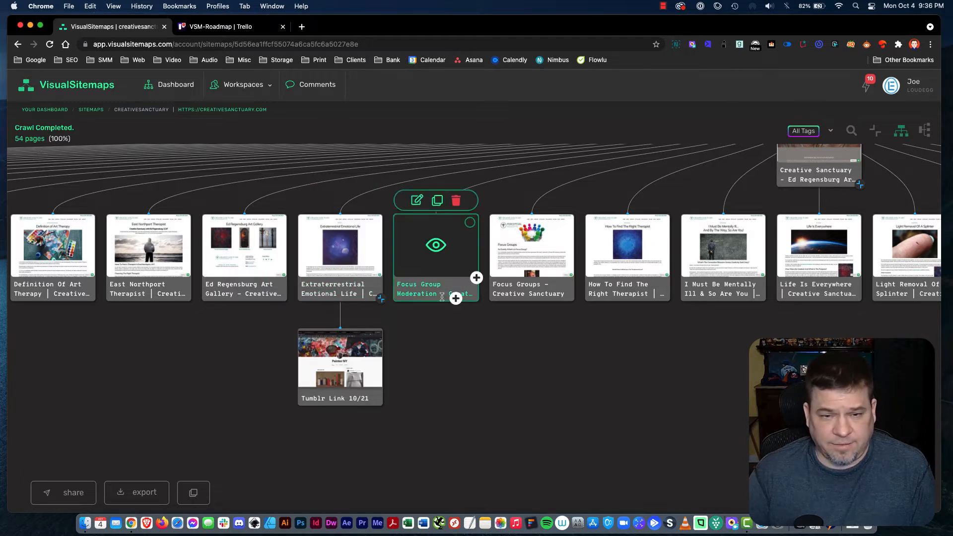
scroll(581, 371, right, 3)
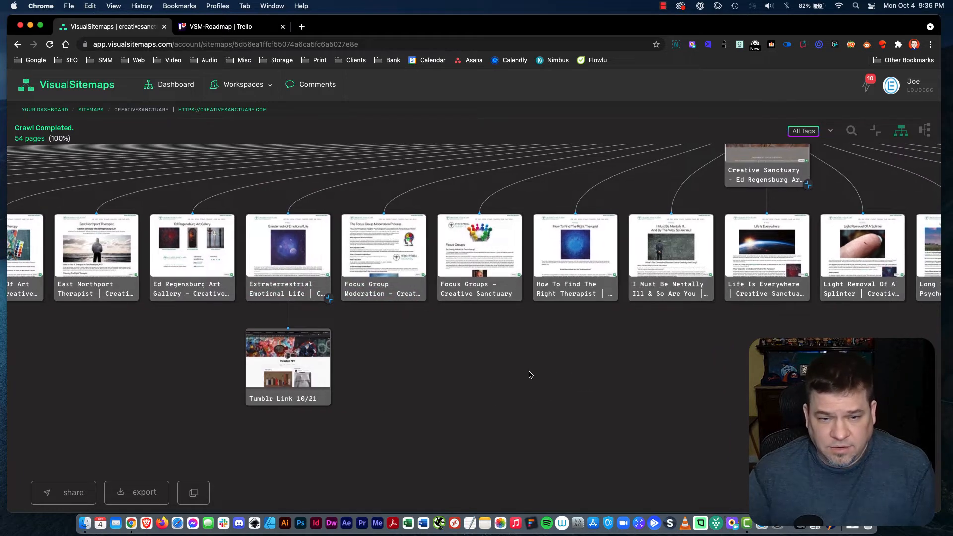
click(404, 299)
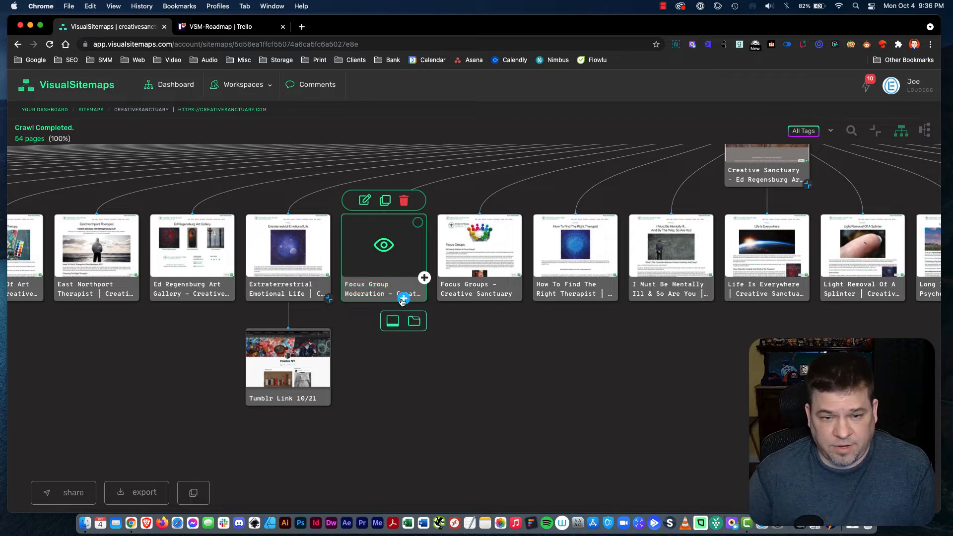
click(393, 322)
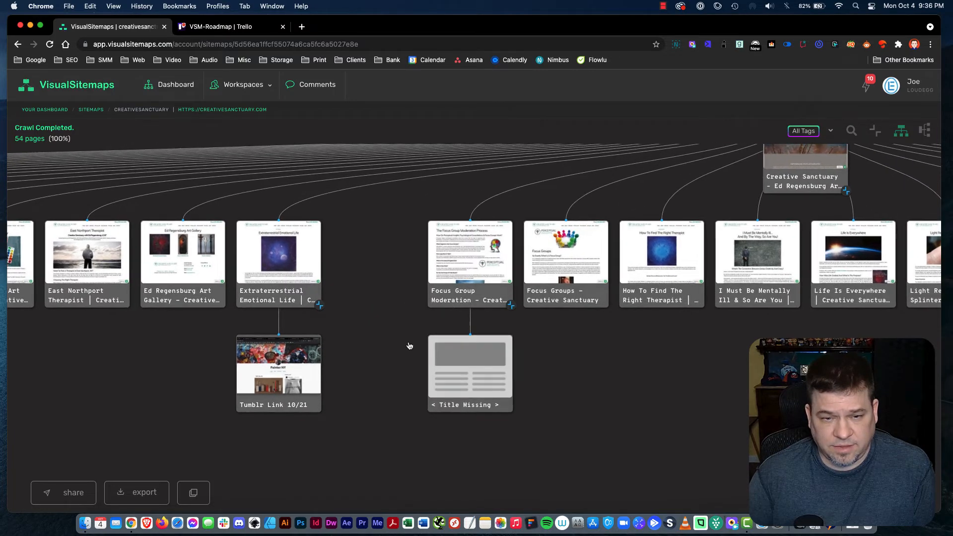
- Set the title of the blank page under Focus Group Moderation to Wix Link 9/21
click(458, 410)
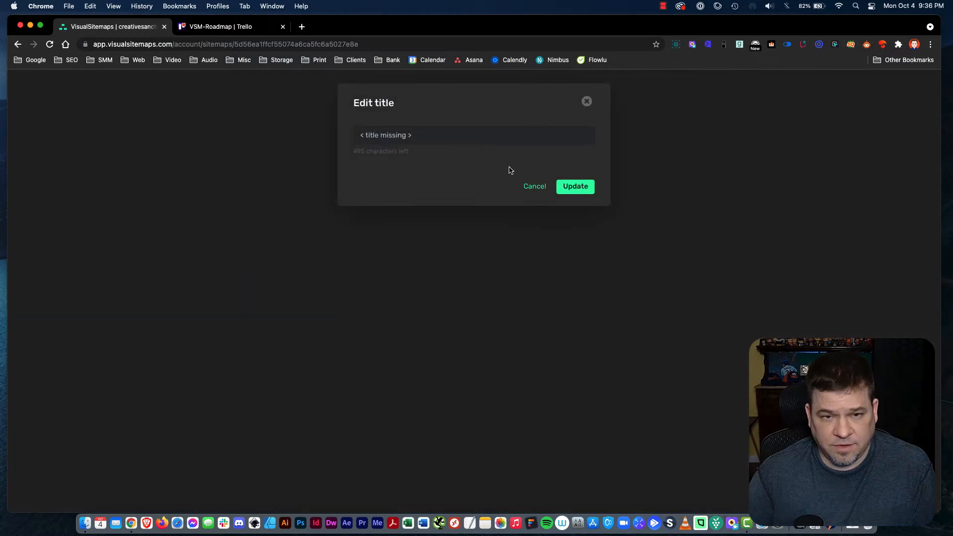
triple_click(414, 133)
text(Wix Link 9/21)
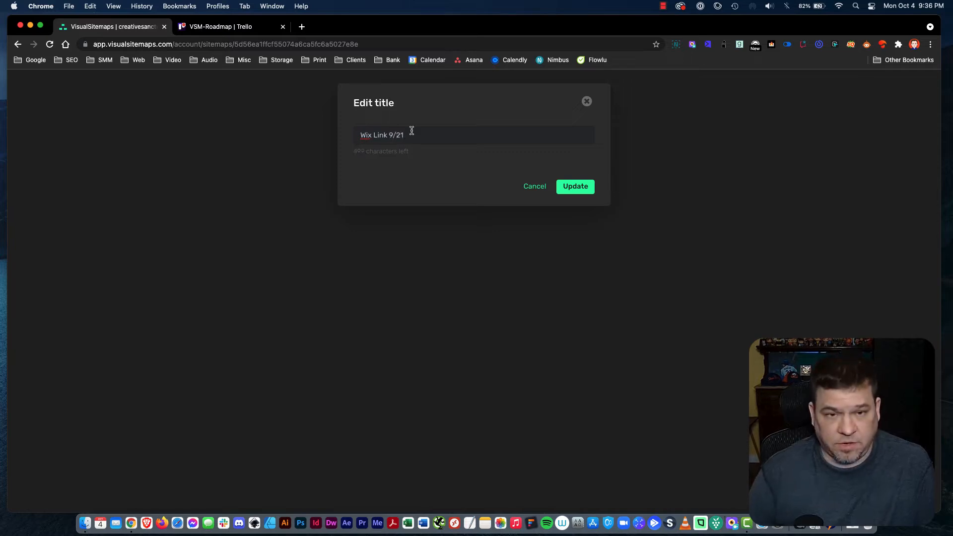
click(590, 187)
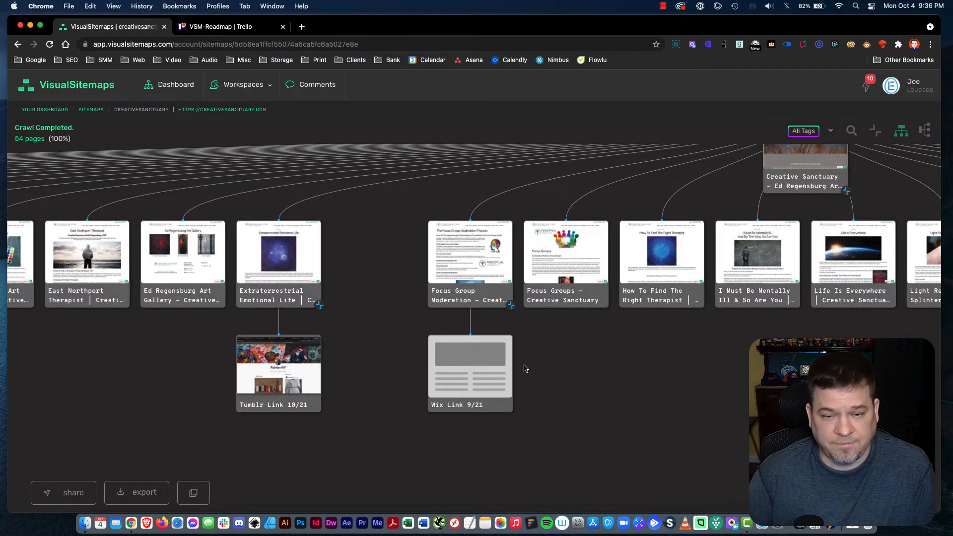
- Upload the Wix image from the Desktop as the screenshot of the Wix Link 9/21 page
click(470, 381)
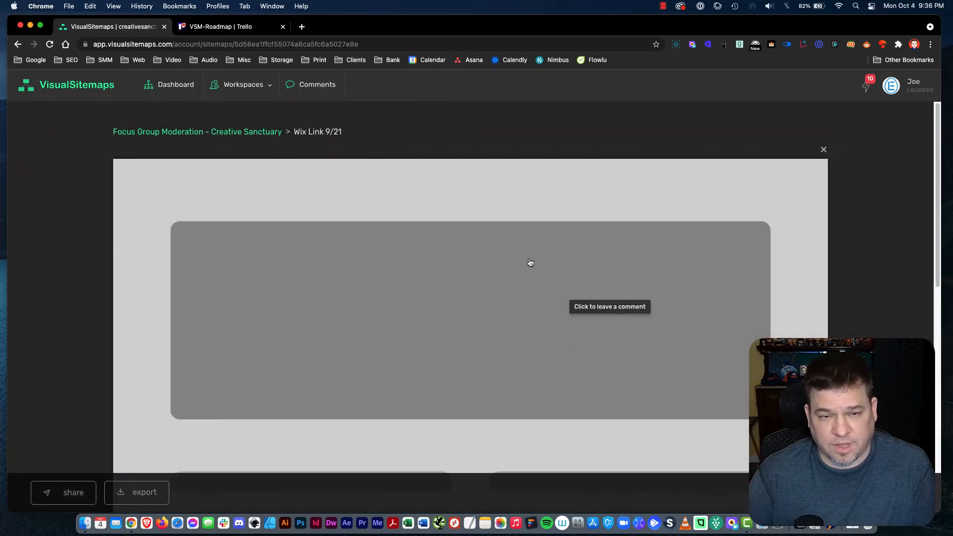
click(824, 151)
mouse_move(465, 366)
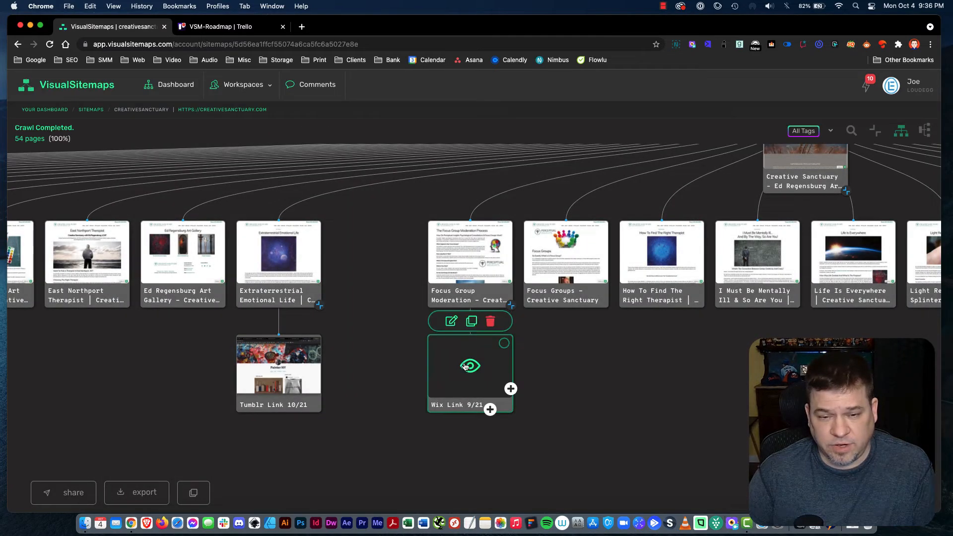
click(452, 321)
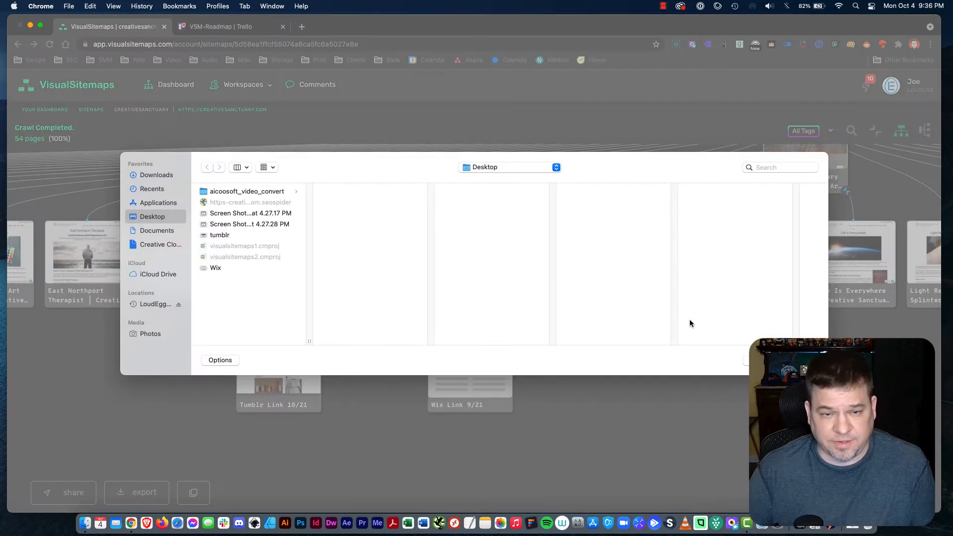
scroll(269, 260, down, 2)
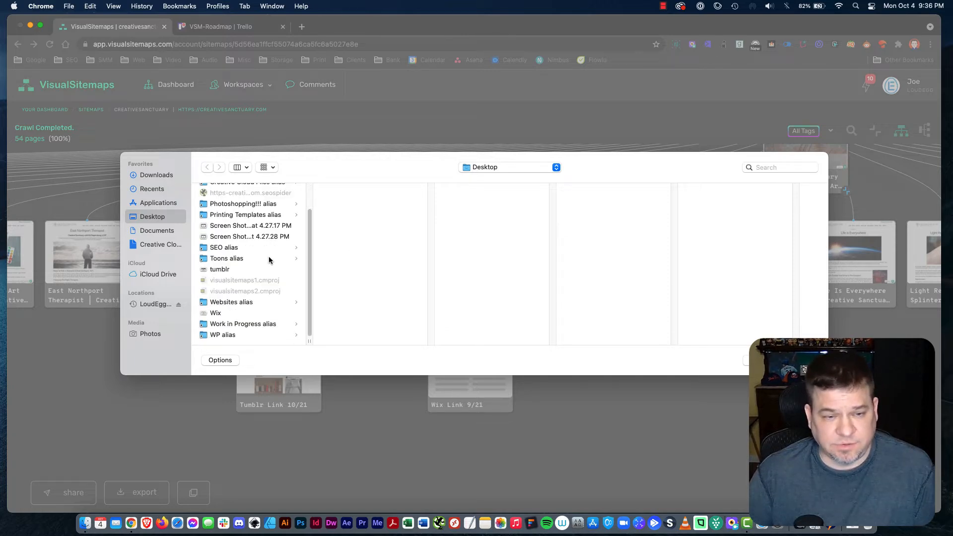
click(227, 314)
click(800, 360)
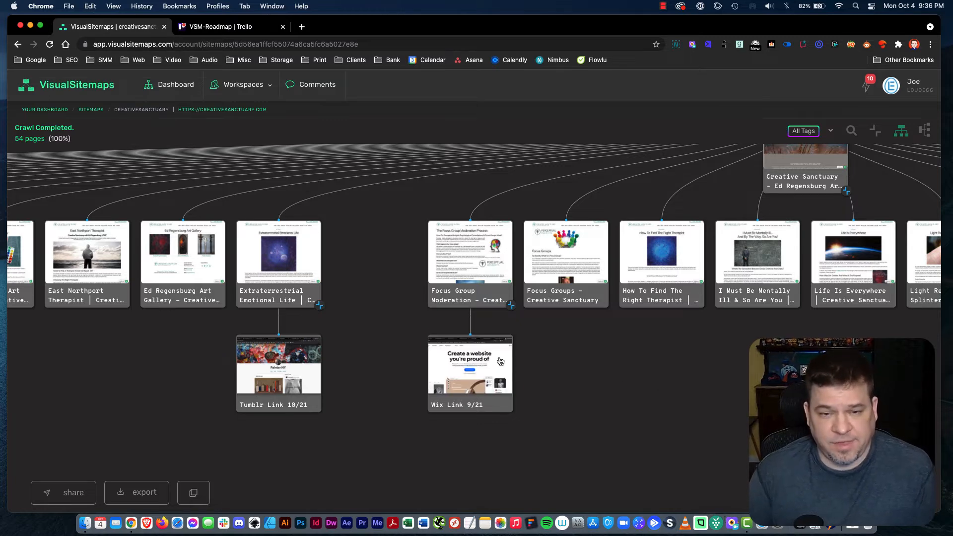
- Move the Adult Therapy Long Island NY page under the Citations & Links page
scroll(618, 383, down, 5)
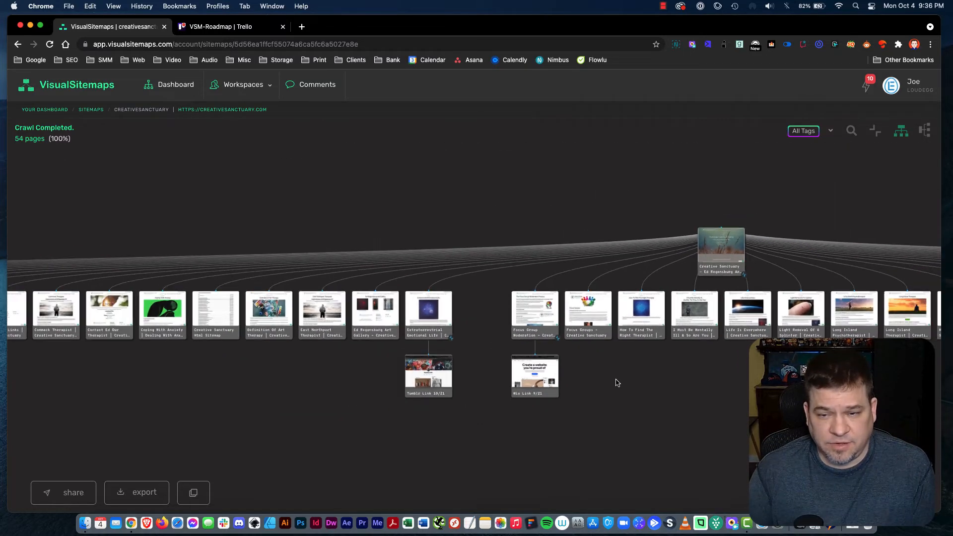
scroll(617, 383, up, 5)
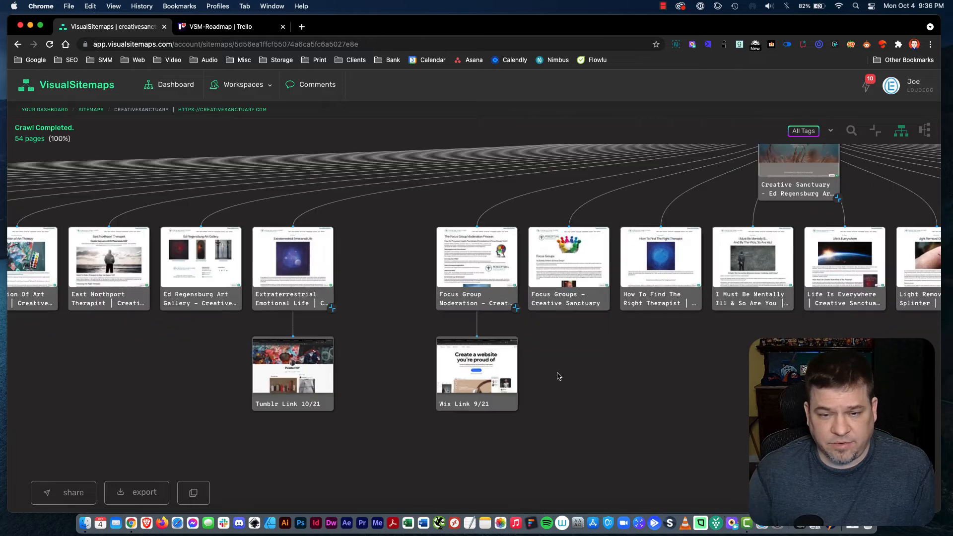
scroll(650, 356, left, 7)
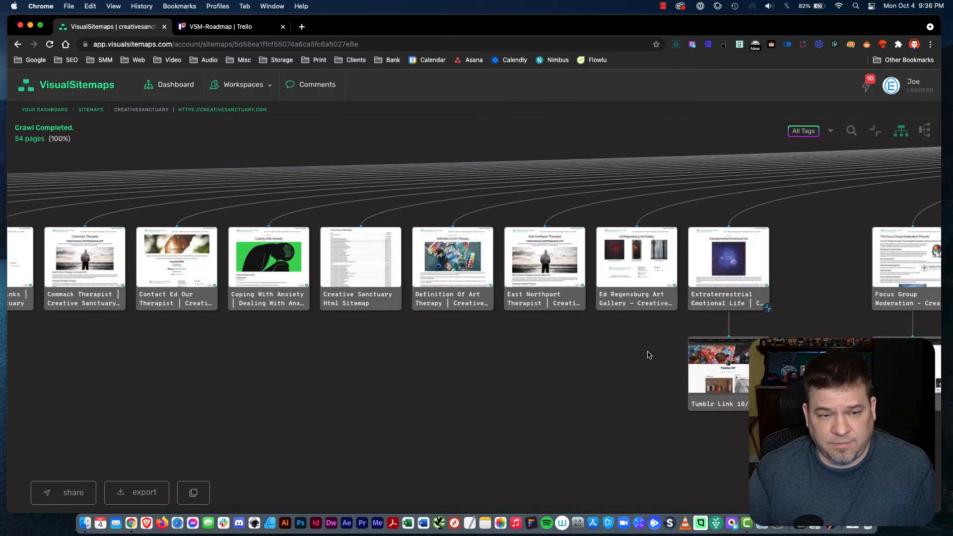
scroll(448, 378, down, 5)
scroll(463, 368, left, 5)
scroll(463, 368, down, 2)
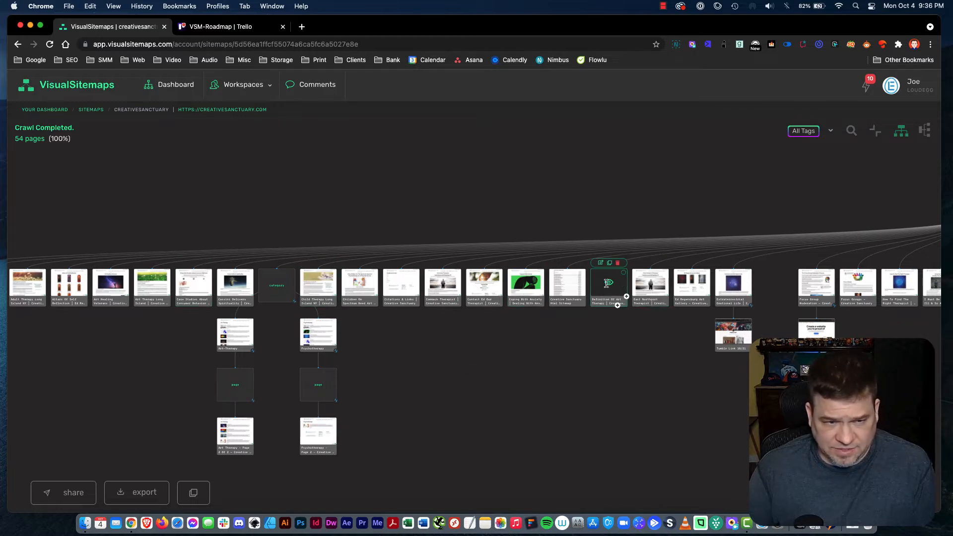
scroll(289, 330, left, 6)
scroll(361, 338, left, 2)
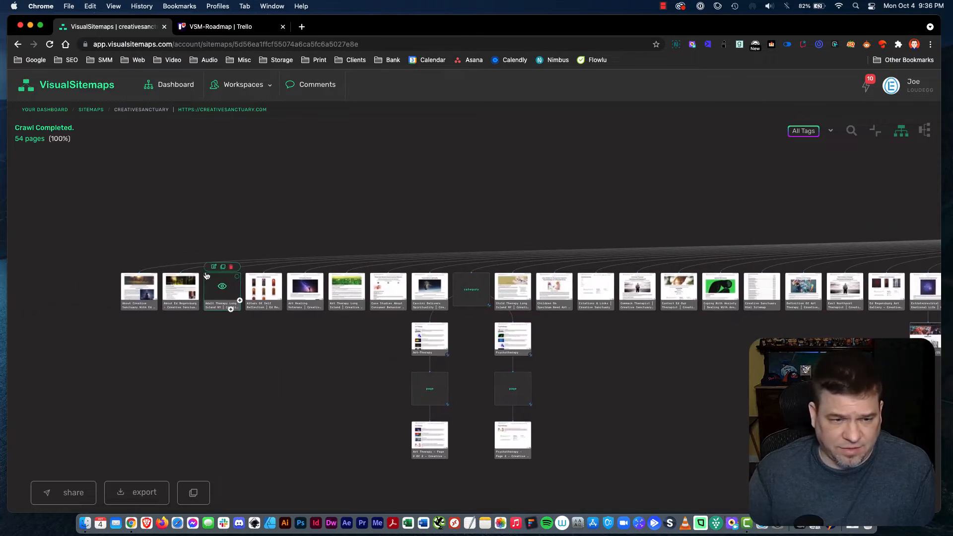
mouse_move(140, 295)
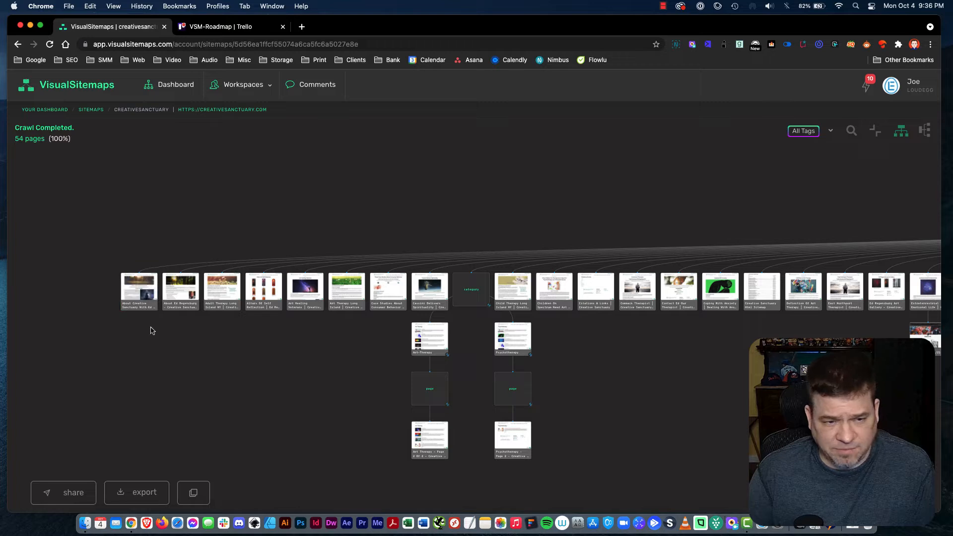
mouse_move(191, 302)
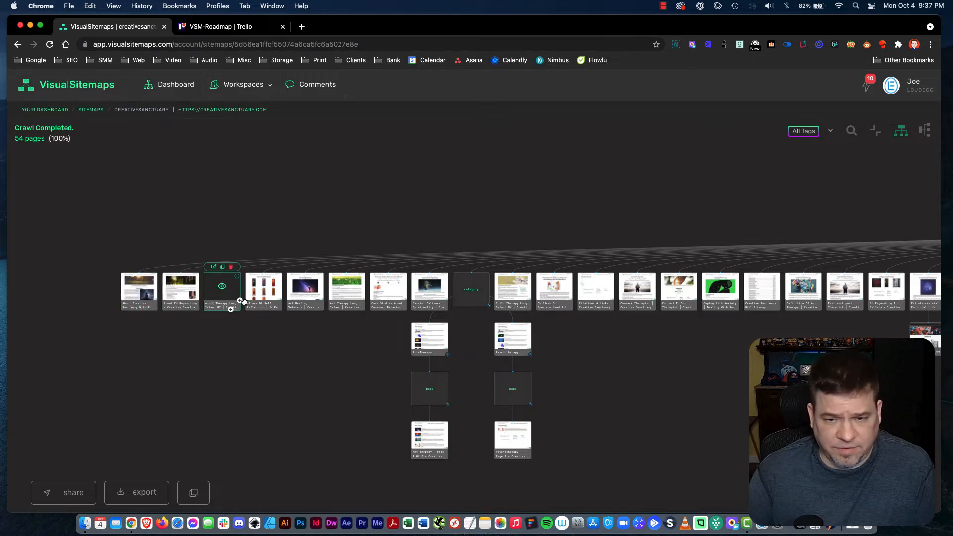
drag(244, 302, 608, 298)
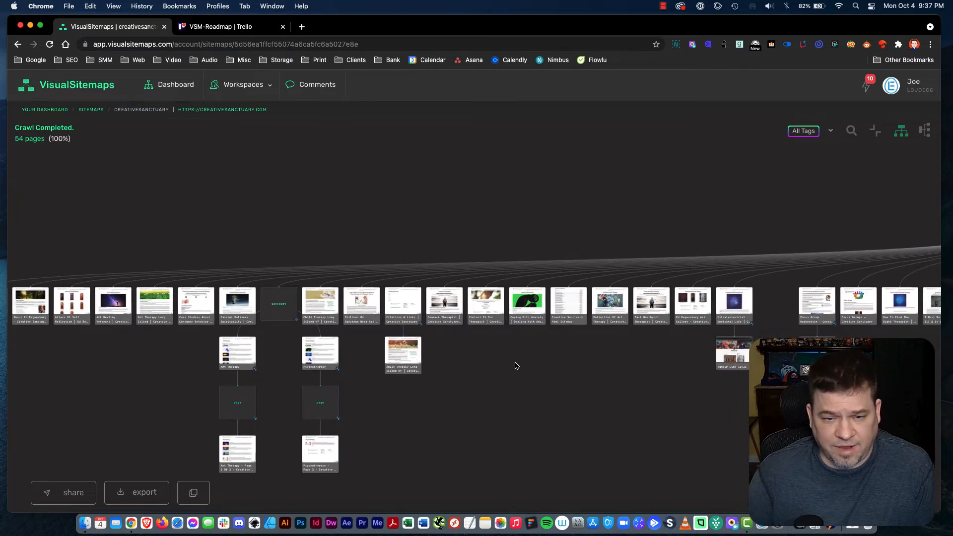
- Move the Adult Therapy page out from under Citations & Links and place it directly under the Creative Sanctuary home page
drag(293, 356, 532, 301)
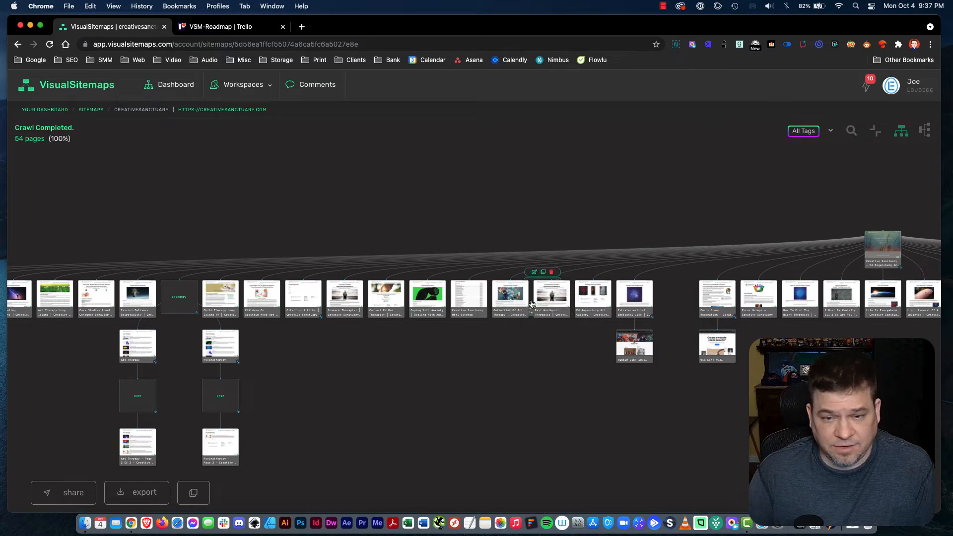
drag(314, 354, 887, 249)
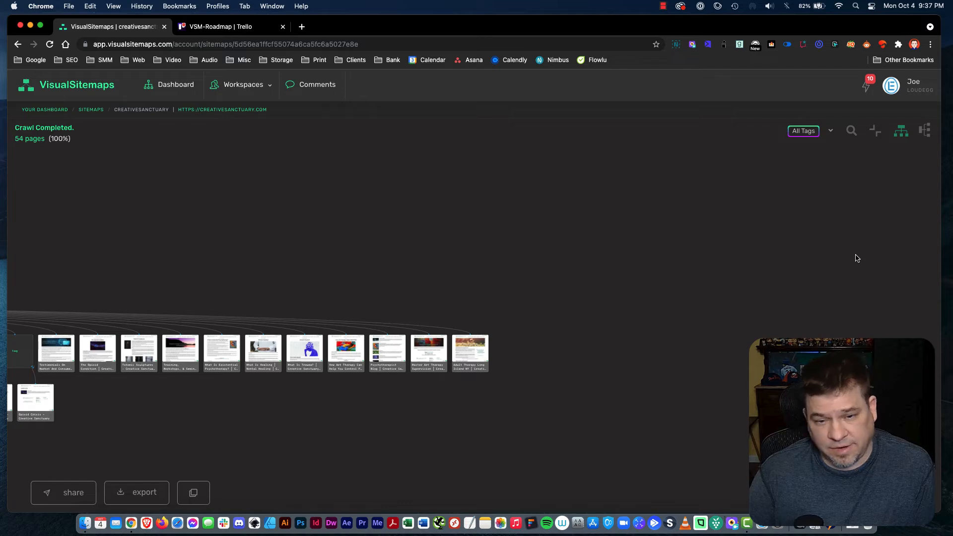
drag(271, 418, 633, 367)
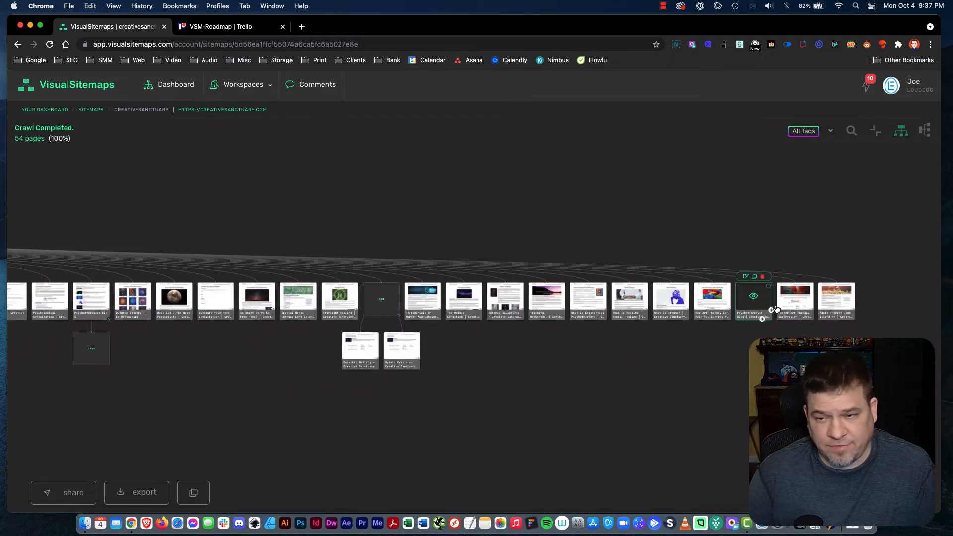
drag(288, 373, 562, 376)
drag(495, 373, 693, 365)
drag(407, 369, 567, 366)
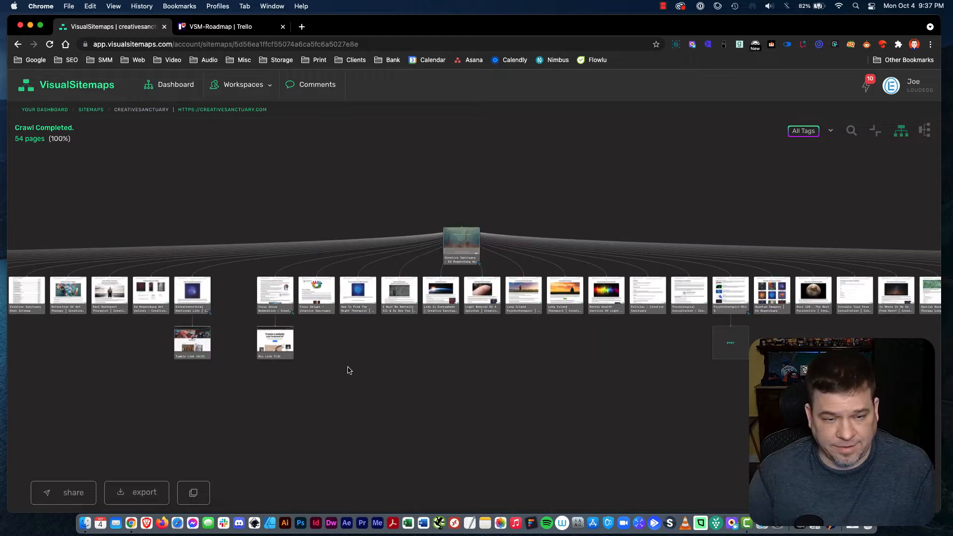
scroll(350, 370, up, 1)
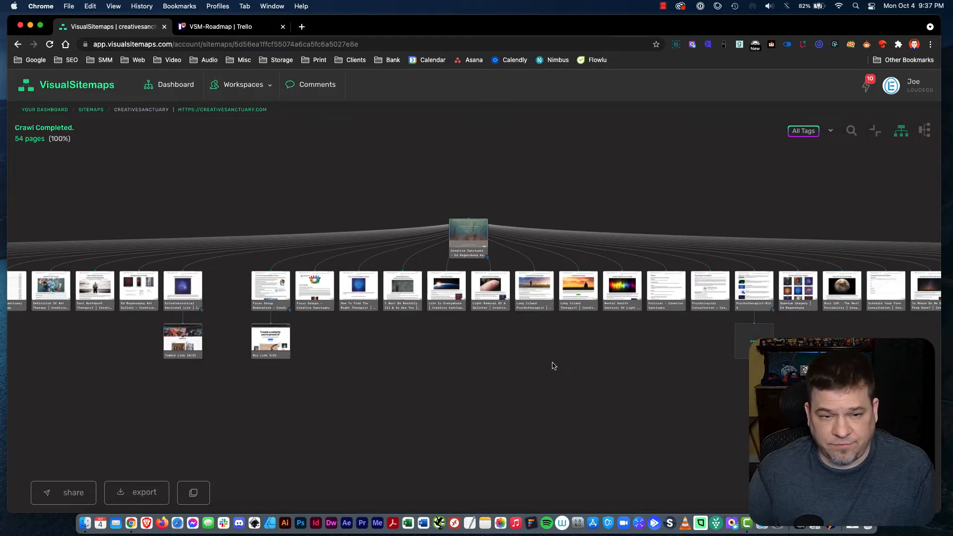
scroll(553, 365, down, 2)
scroll(551, 364, up, 3)
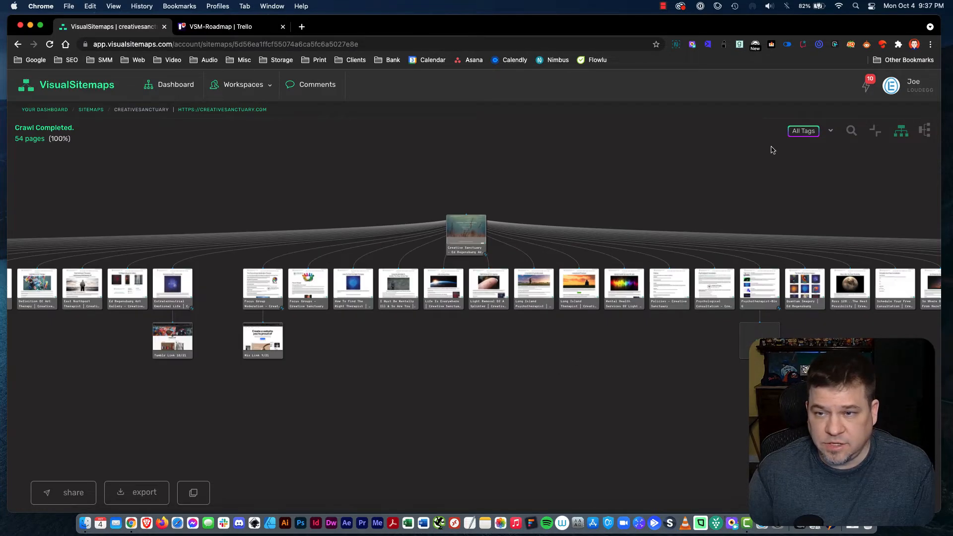
- Create a new red tag named Backlinks and save it
click(816, 135)
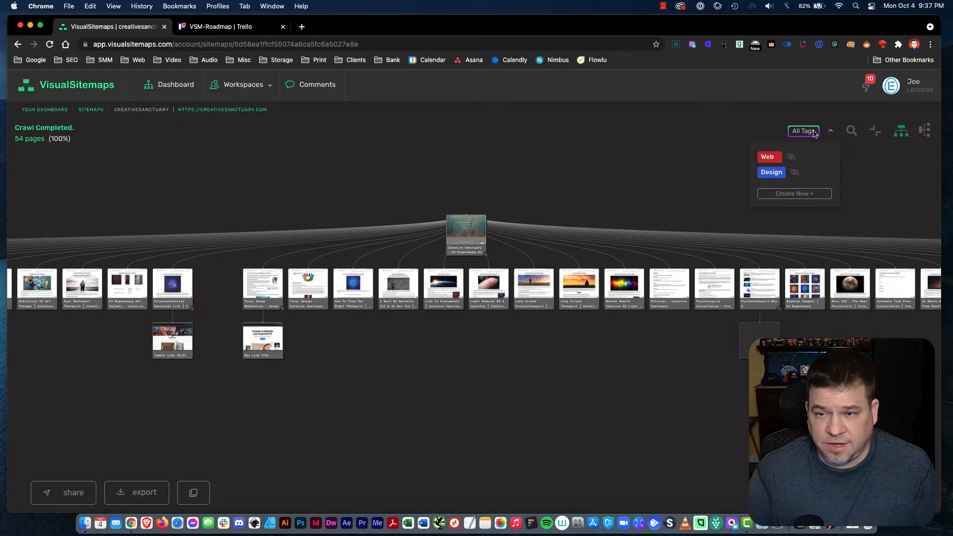
double_click(811, 132)
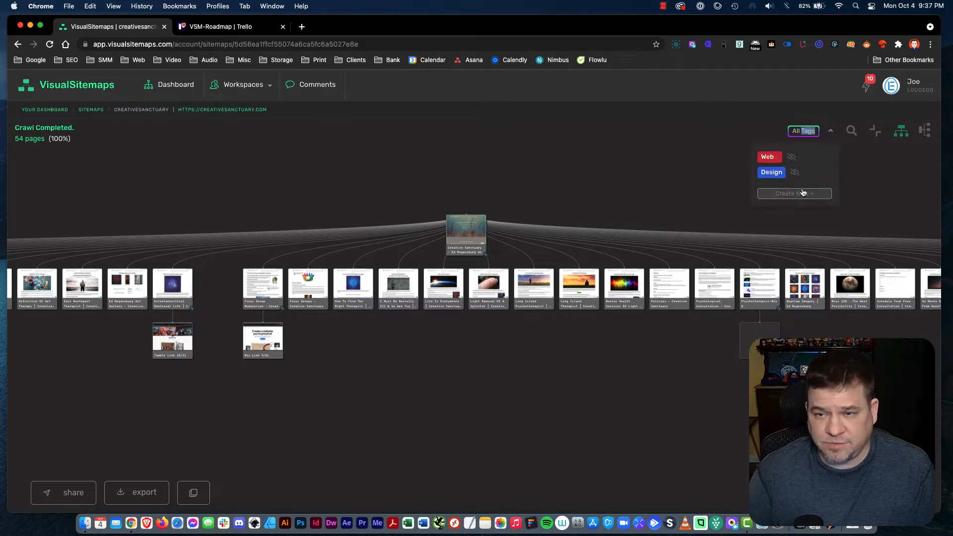
click(805, 194)
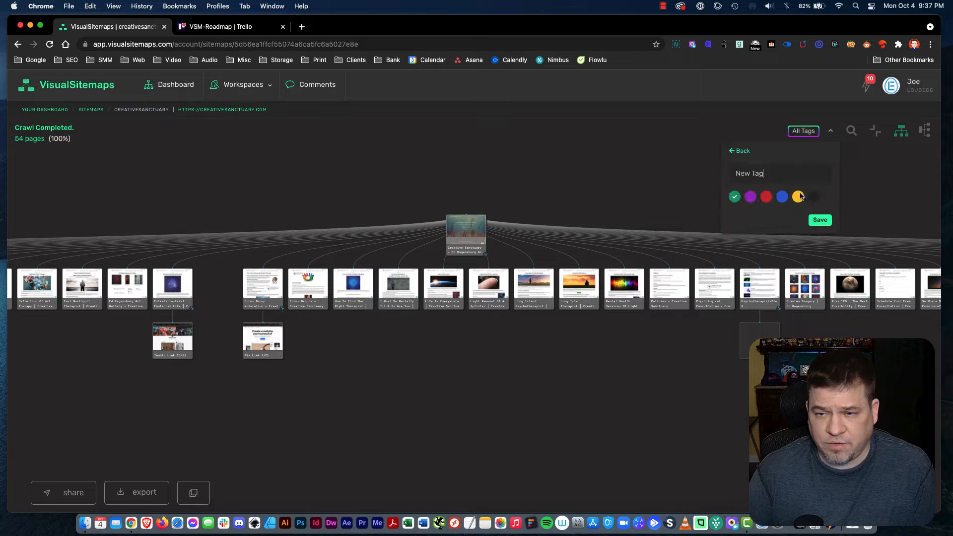
triple_click(763, 177)
key(BackSpace)
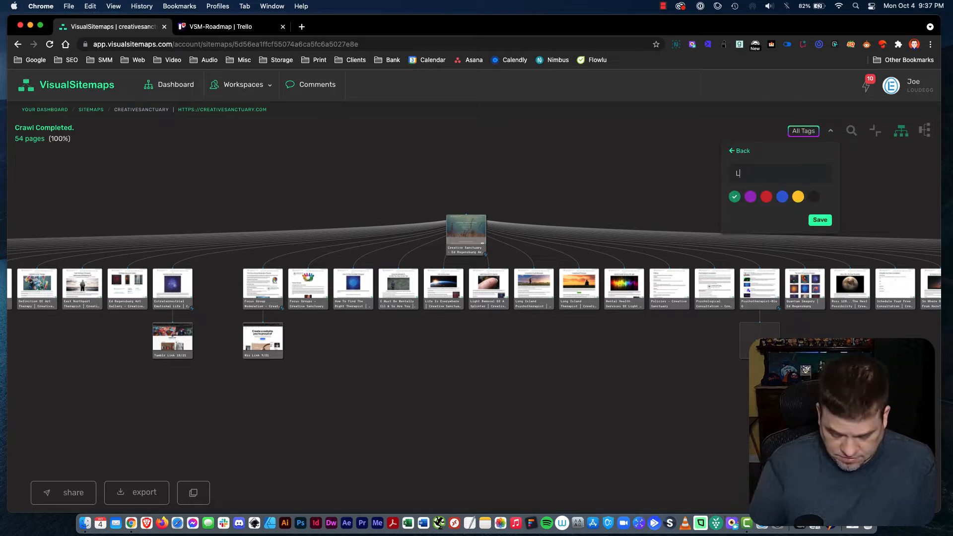
text(Bcaklinks)
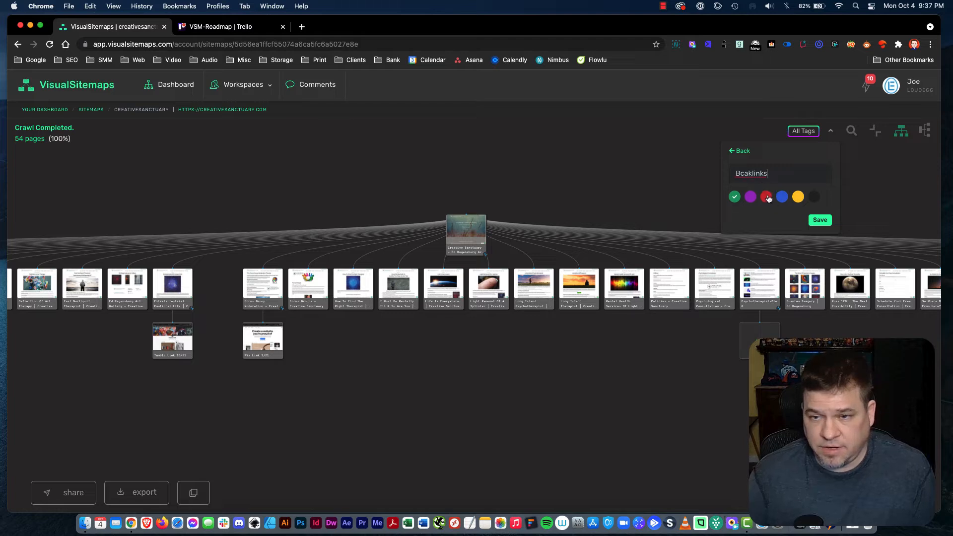
double_click(740, 171)
text(Back)
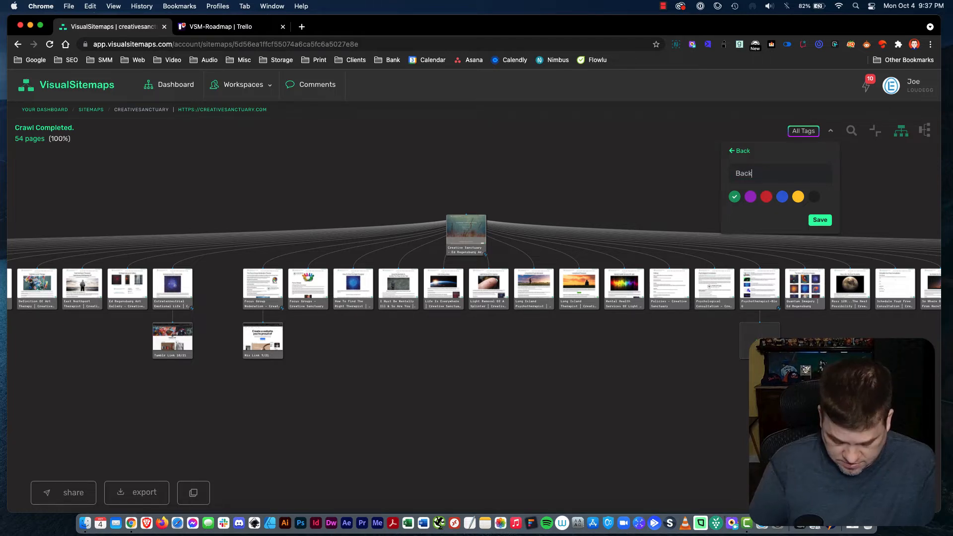
text(links)
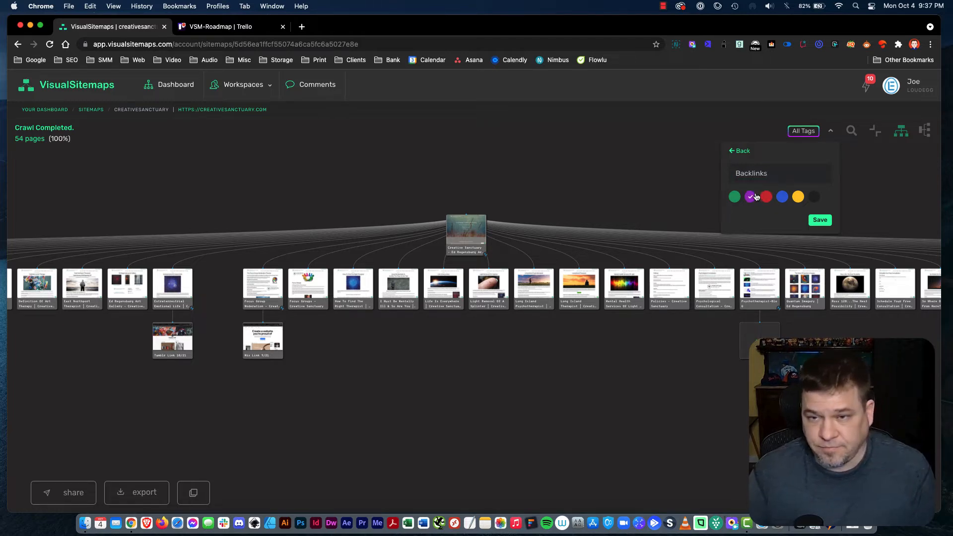
click(767, 196)
click(827, 224)
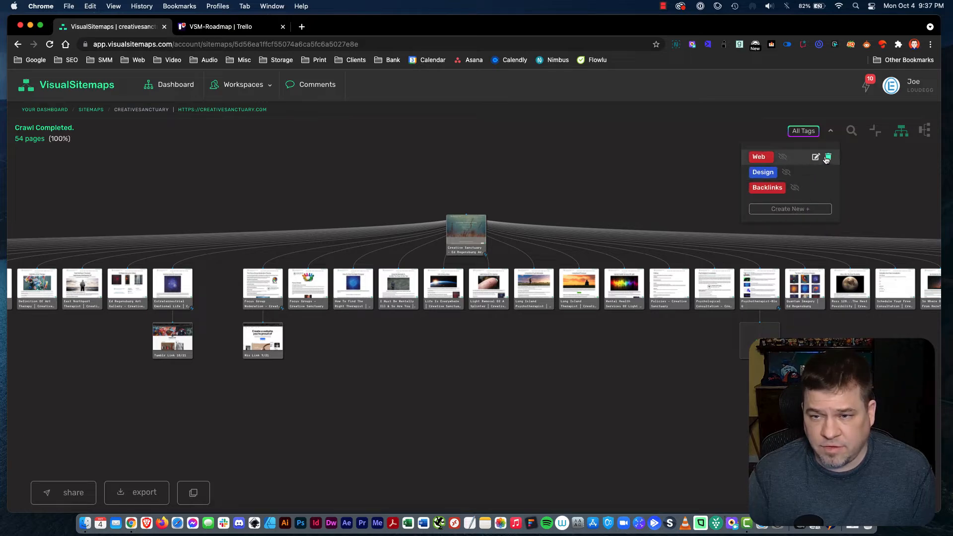
- Delete the Web tag from the sitemap's tag list and confirm the deletion
click(826, 158)
click(589, 175)
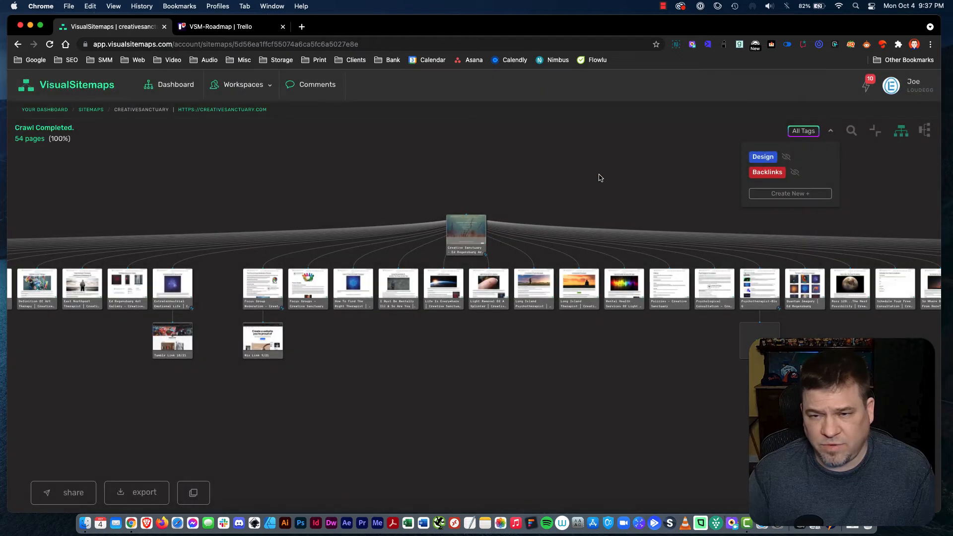
- Apply the Backlinks tag to the Tumblr Link 10/21 page under Extraterrestrial Emotional Life
click(679, 187)
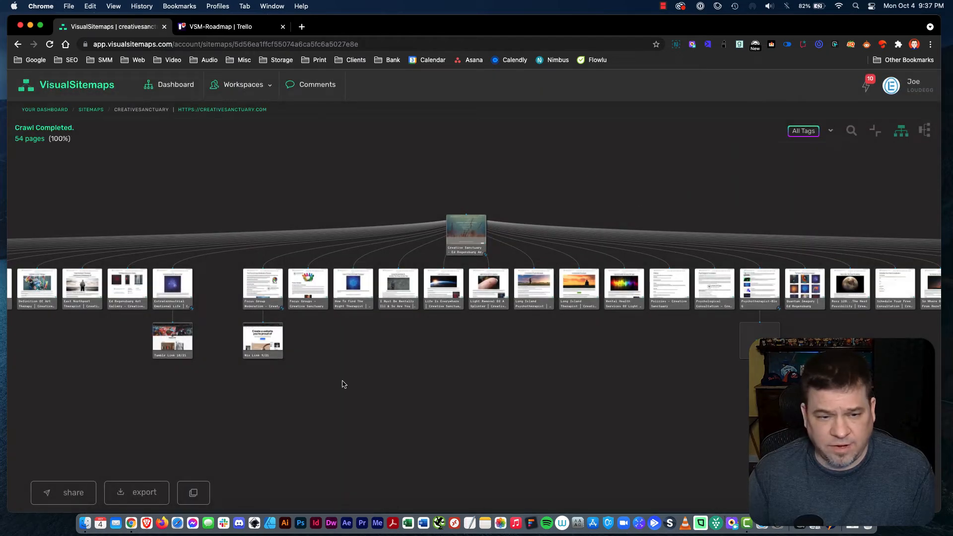
drag(323, 379, 474, 356)
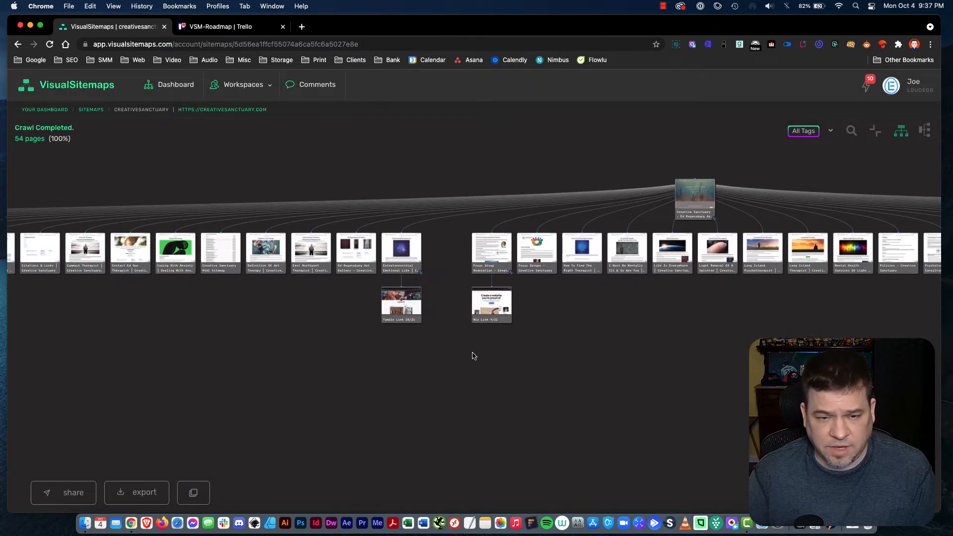
scroll(474, 356, up, 3)
mouse_move(396, 297)
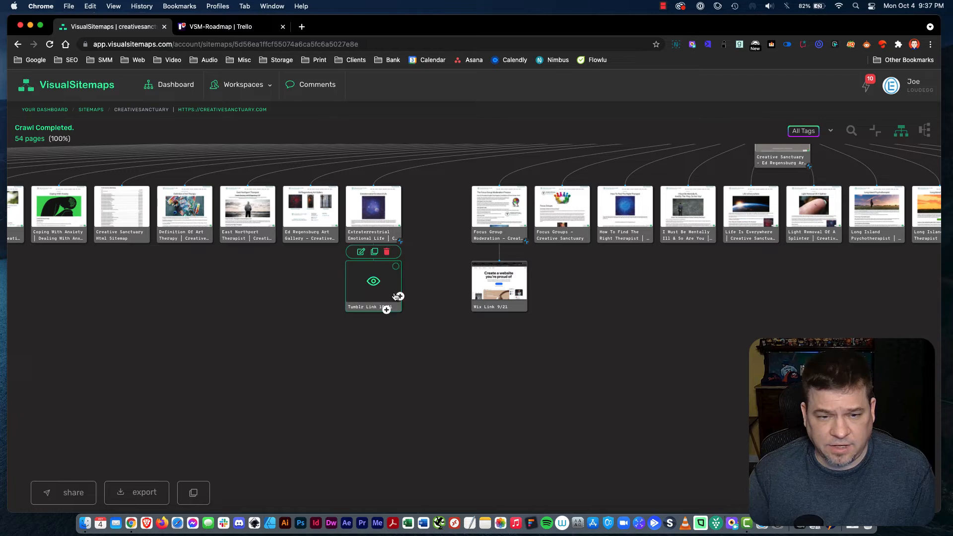
click(396, 268)
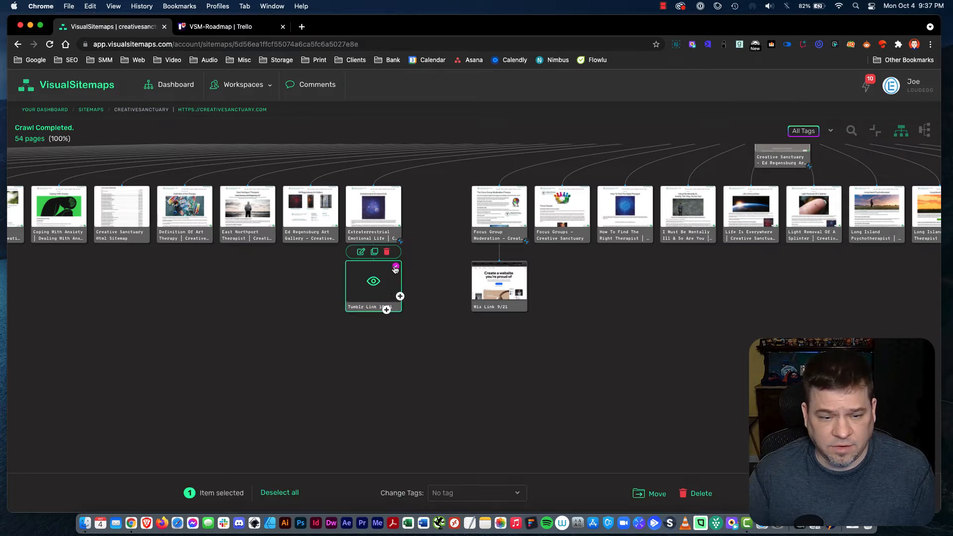
click(511, 494)
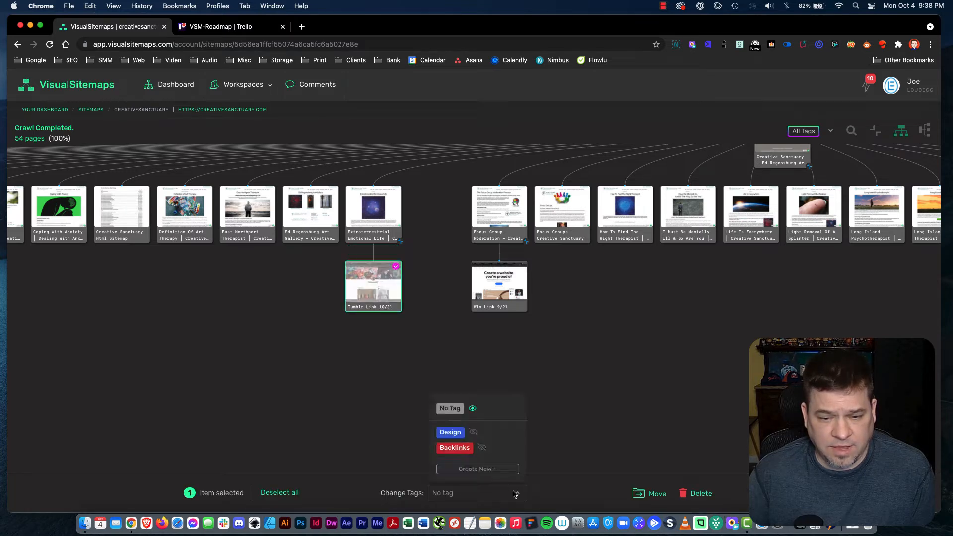
click(468, 449)
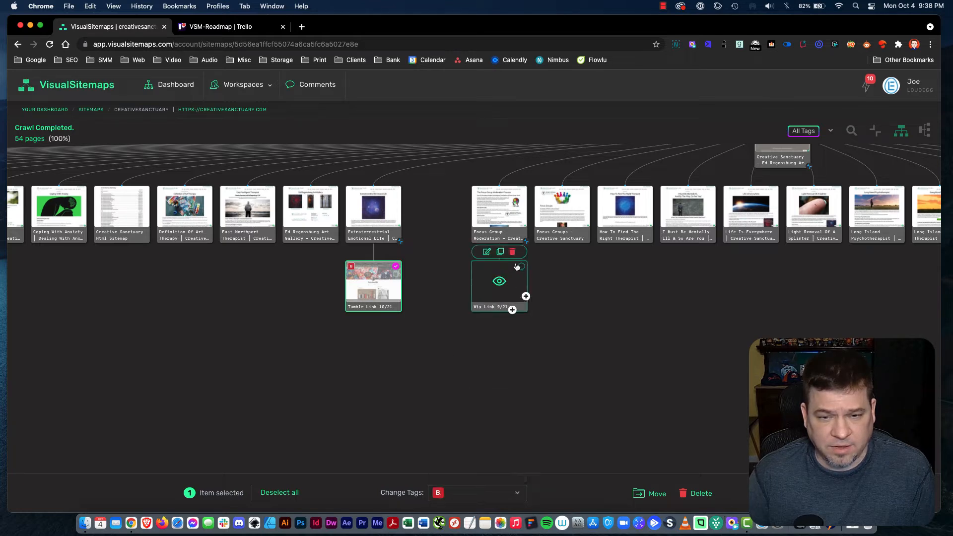
- Apply the Backlinks tag to the Wix Link 9/21 page under Focus Group Moderation and clear the selection
click(522, 268)
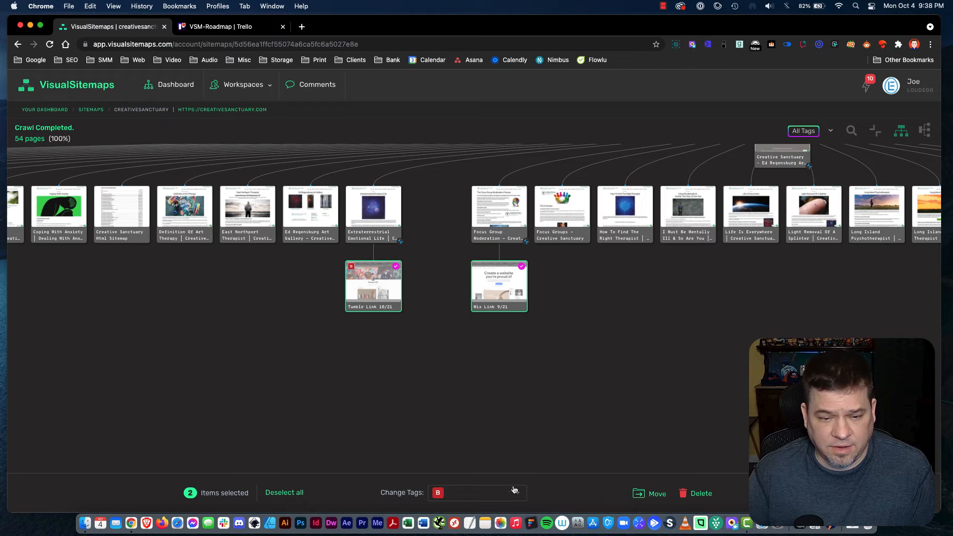
click(522, 494)
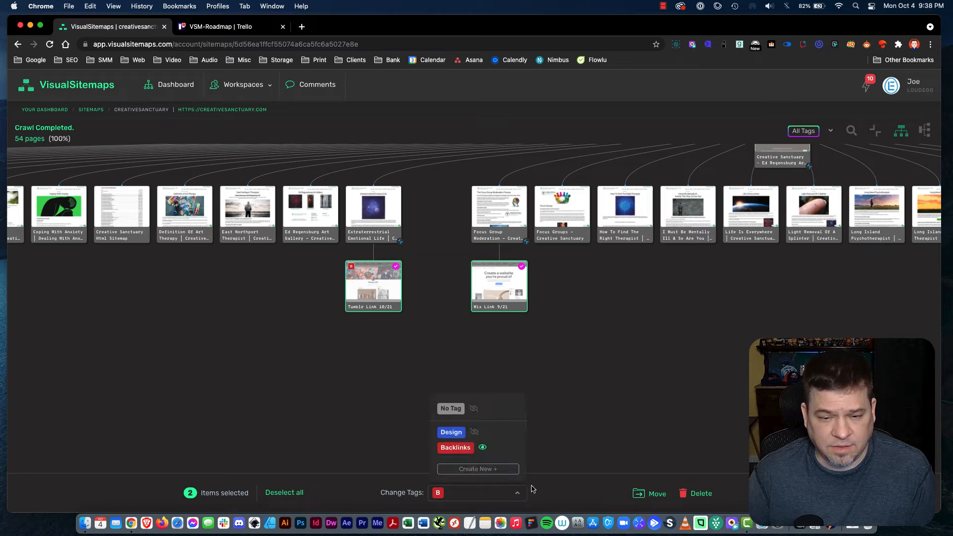
click(585, 440)
click(610, 360)
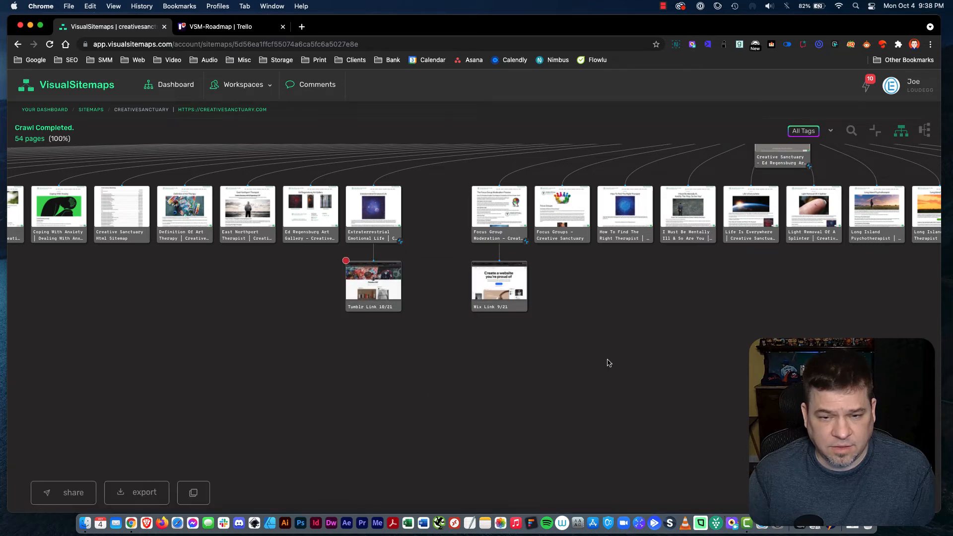
click(521, 269)
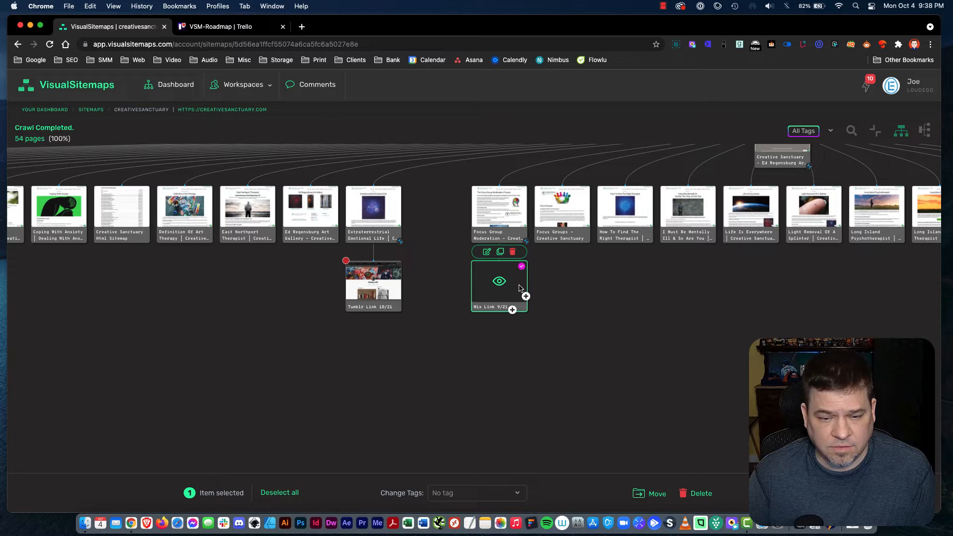
click(500, 496)
click(468, 449)
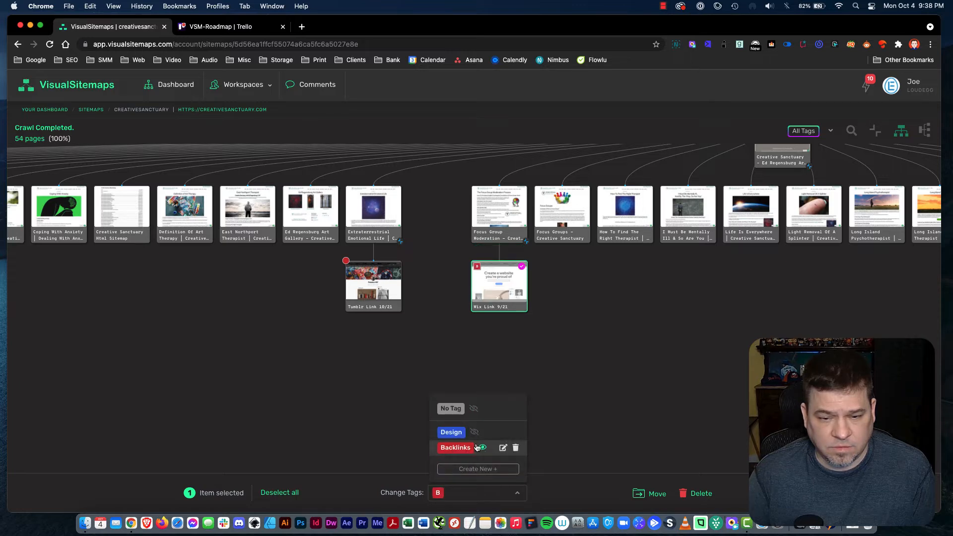
click(563, 445)
click(583, 375)
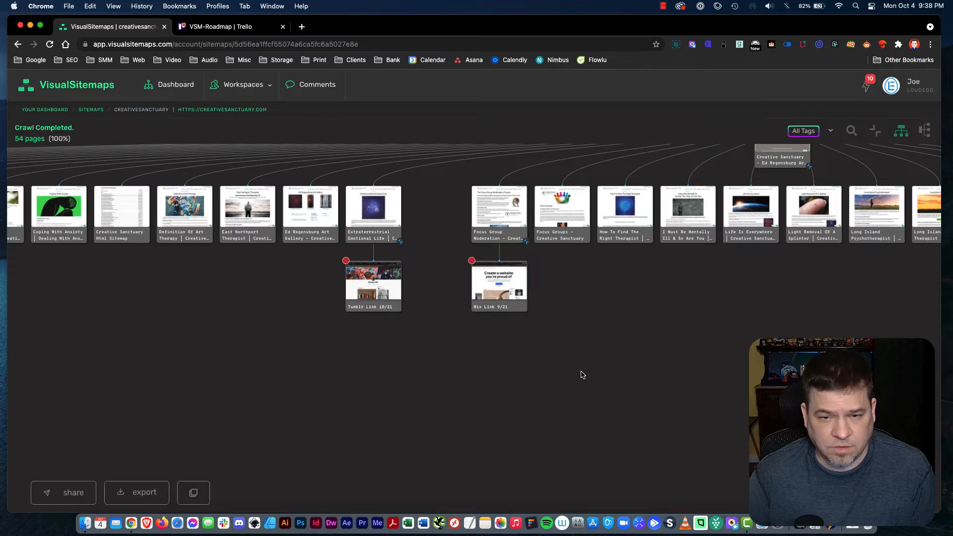
- Create a new purple tag named Blog Posts, save it and close the tag list
scroll(660, 343, right, 5)
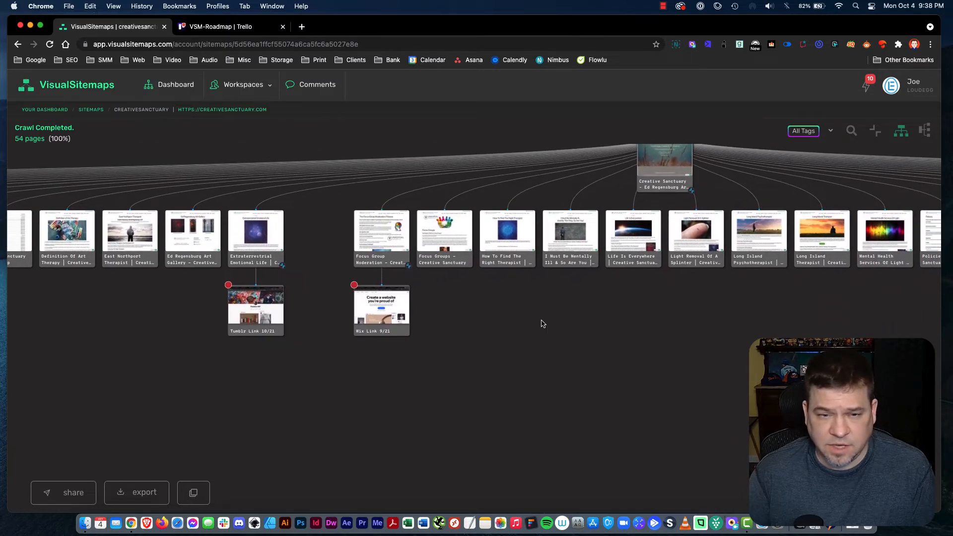
drag(542, 323, 713, 332)
drag(315, 335, 568, 334)
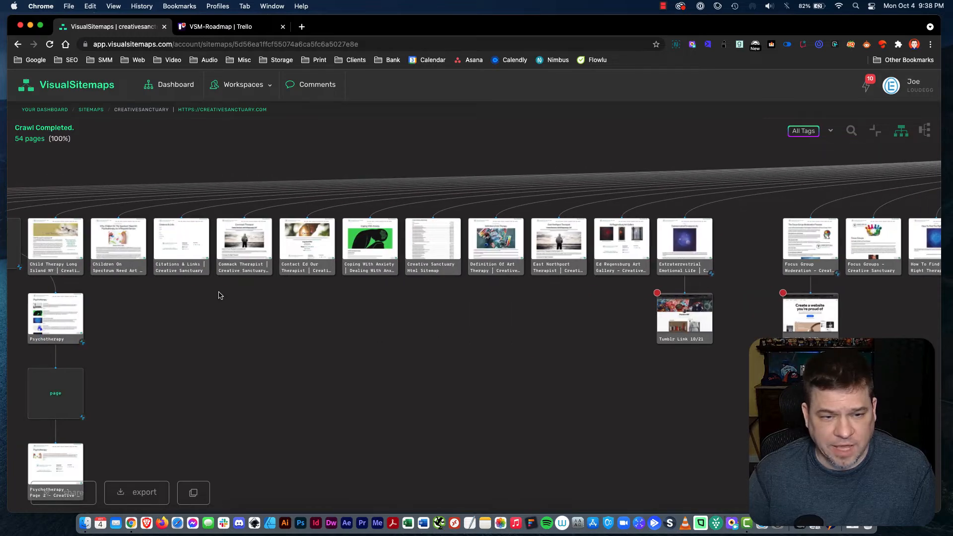
mouse_move(371, 249)
drag(533, 355, 461, 352)
click(829, 136)
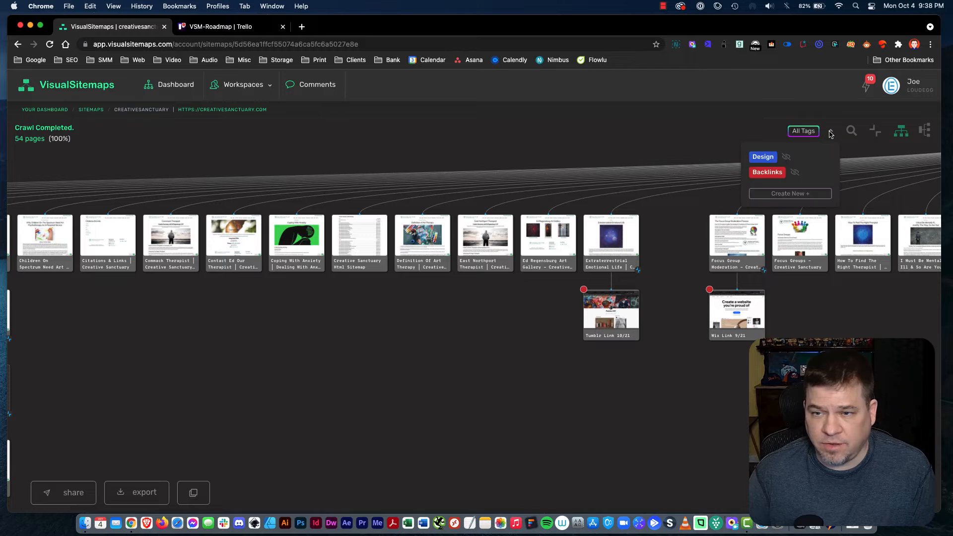
click(788, 184)
click(762, 182)
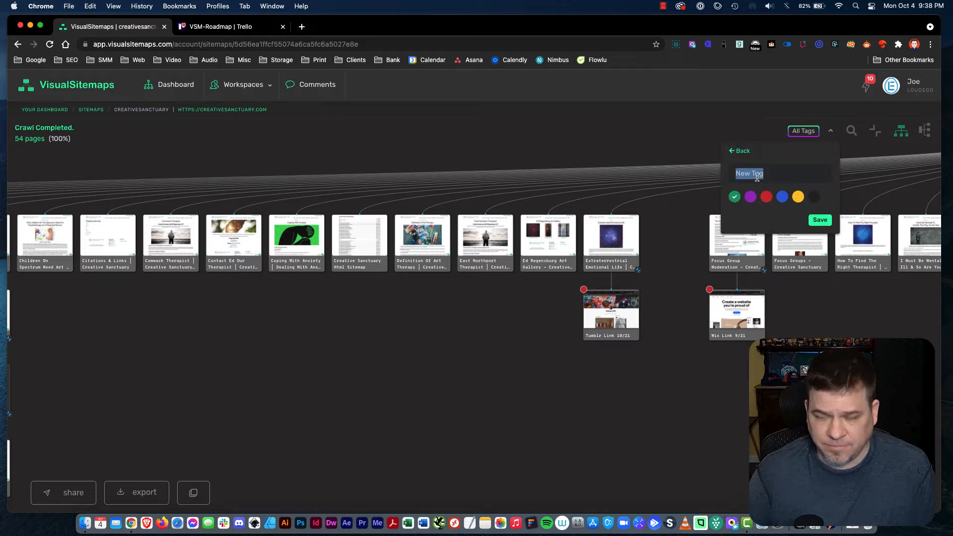
text(Blog P)
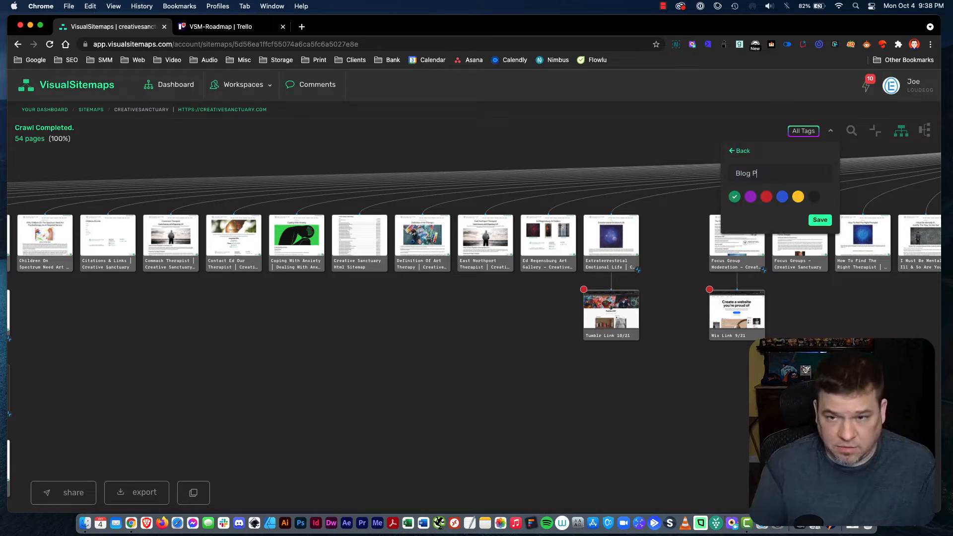
text(osts)
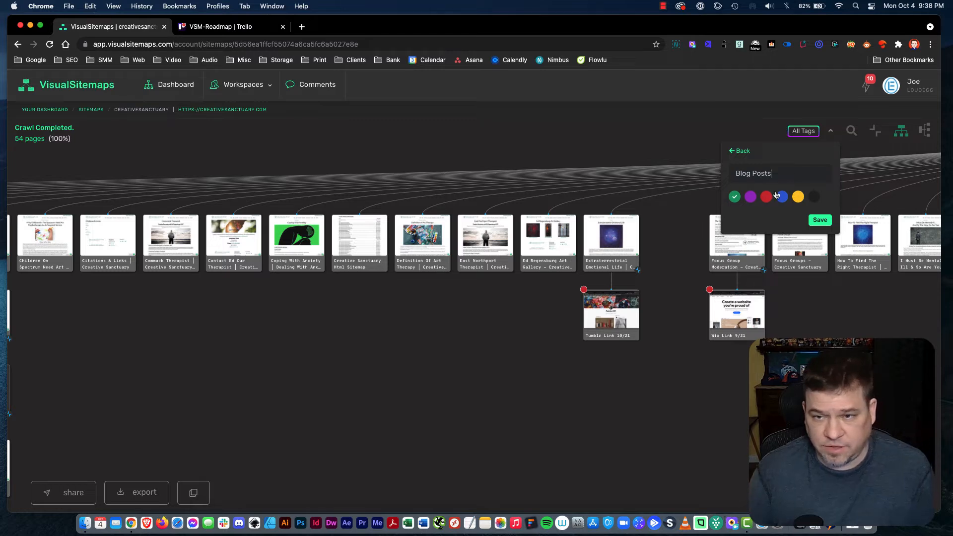
click(811, 230)
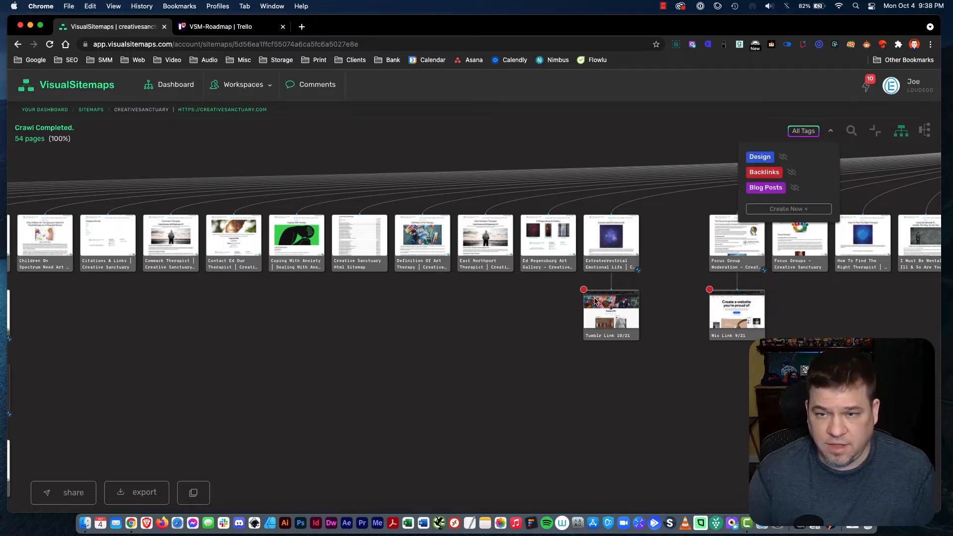
click(521, 321)
- Apply the Blog Posts tag to the Coping With Anxiety page
drag(238, 319, 468, 323)
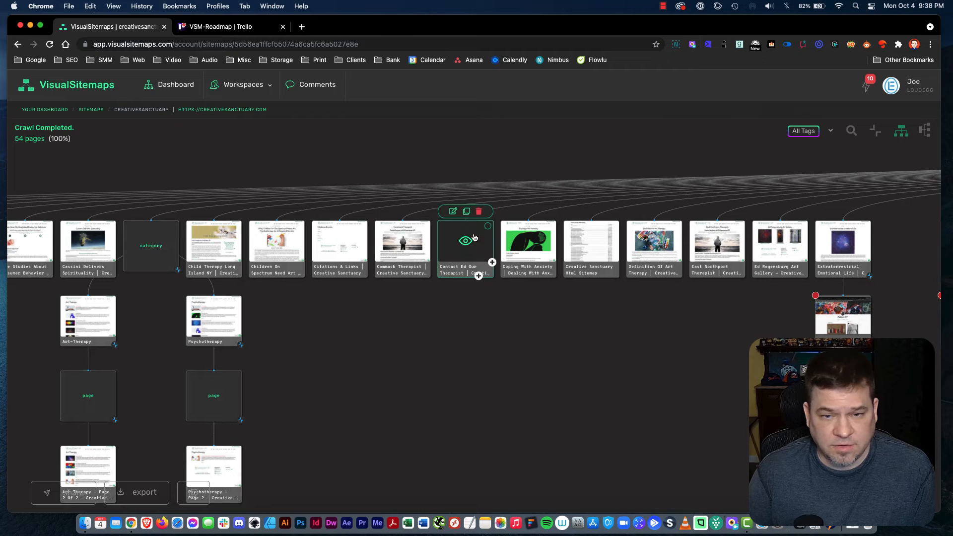
mouse_move(530, 242)
click(550, 227)
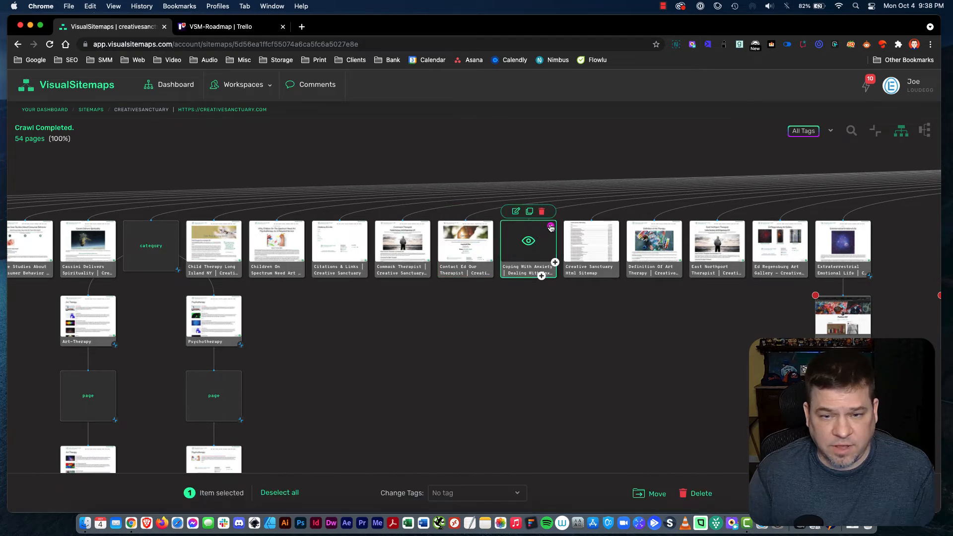
click(517, 493)
click(453, 448)
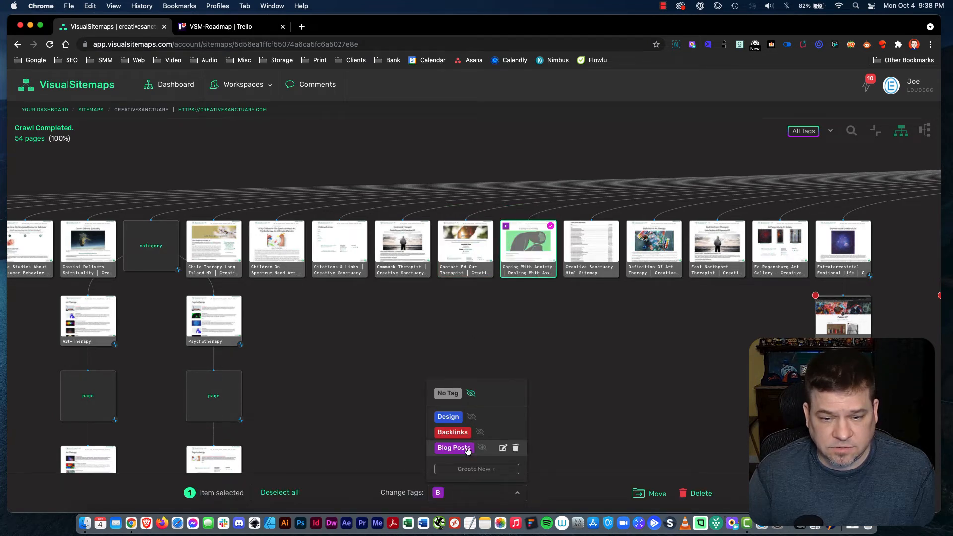
- Apply the Blog Posts tag to the Case Studies About Consumer Behavior page on its own and clear the selection
drag(334, 313, 625, 309)
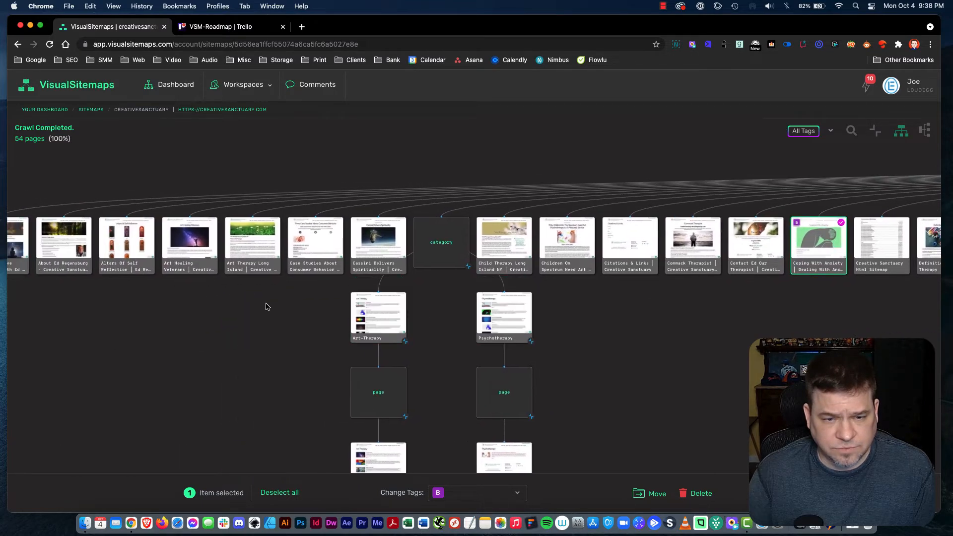
drag(277, 311, 349, 309)
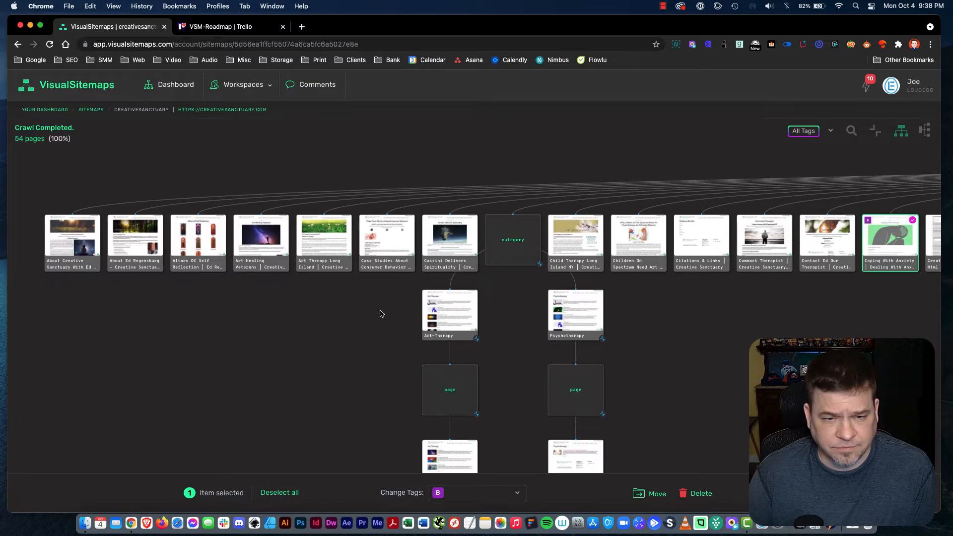
mouse_move(398, 236)
click(409, 220)
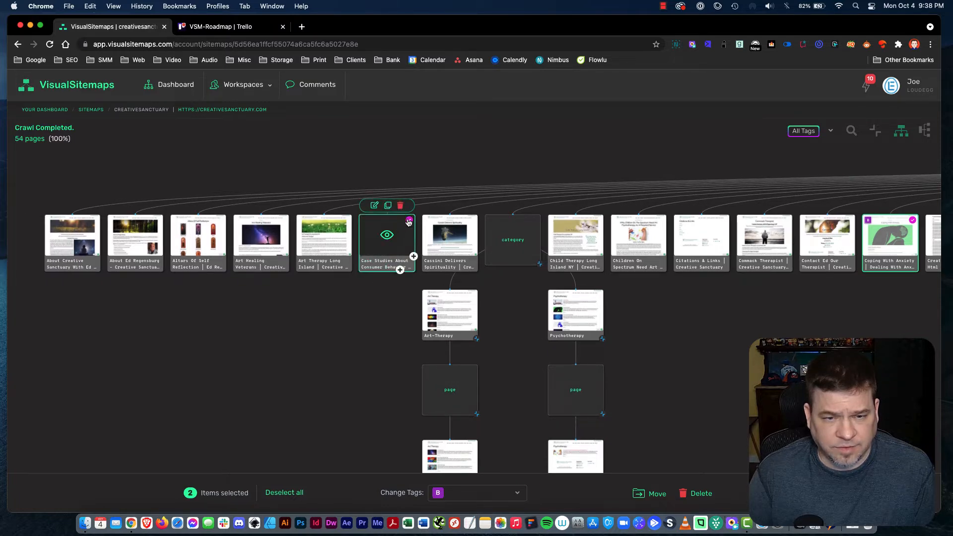
click(328, 419)
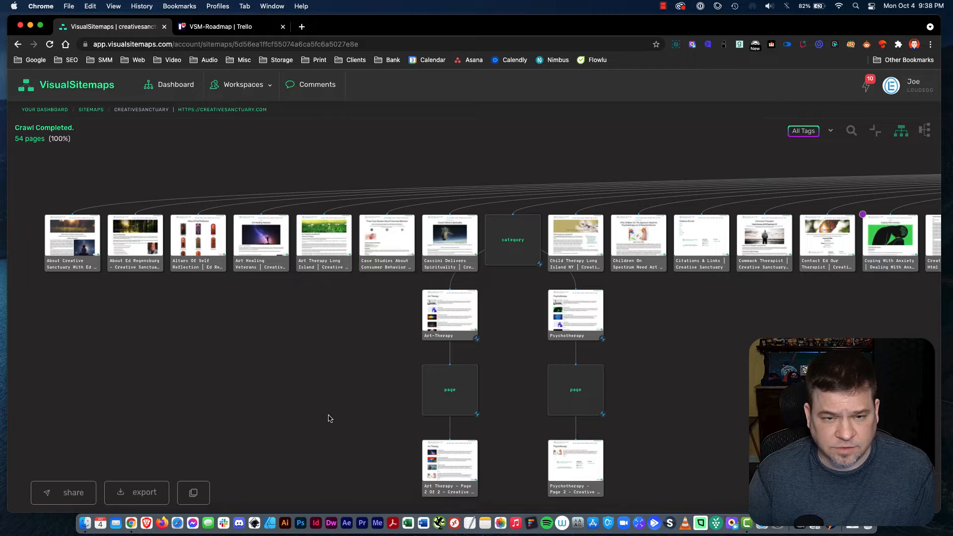
click(409, 220)
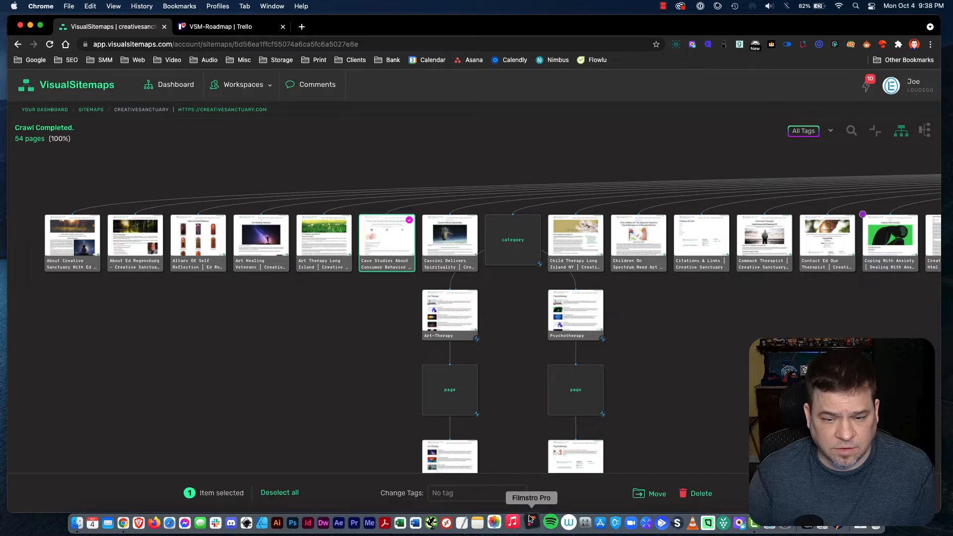
click(508, 493)
click(453, 448)
click(316, 347)
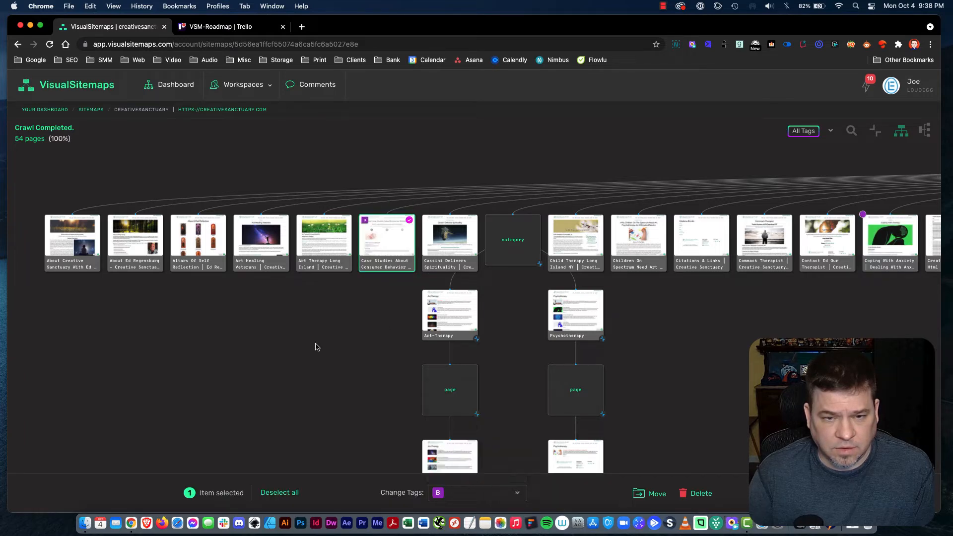
drag(300, 312, 381, 310)
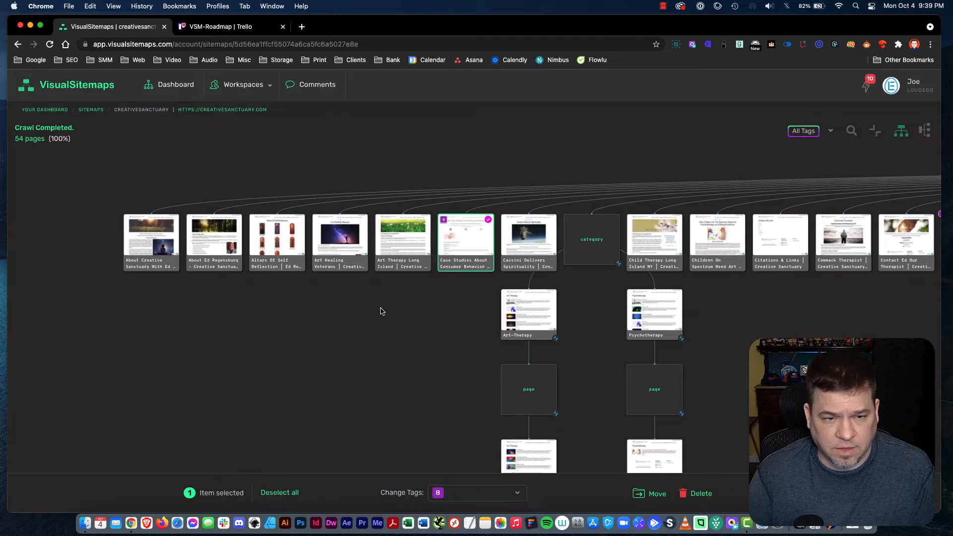
click(362, 328)
- Apply the Blog Posts tag to the Art Healing Veterans page and close the tag list
mouse_move(358, 247)
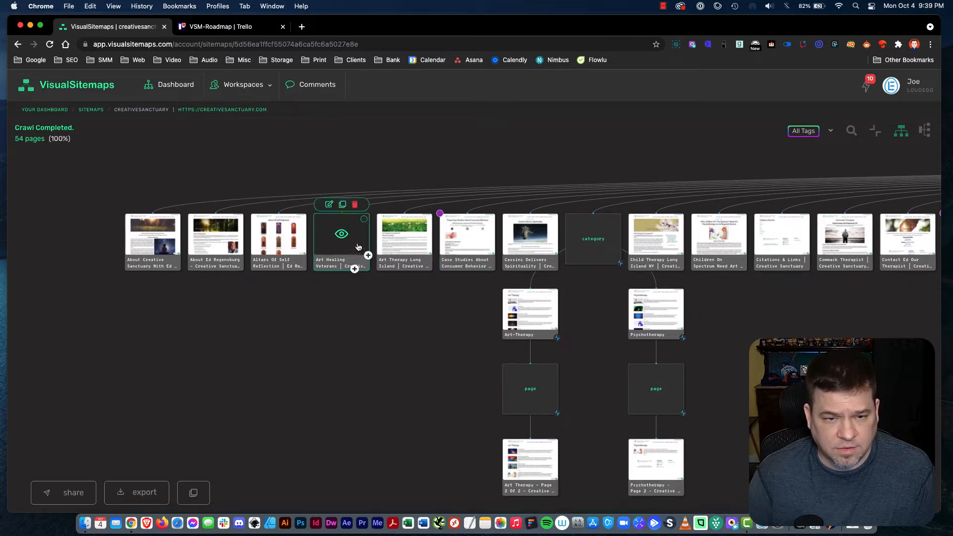
click(364, 219)
click(497, 493)
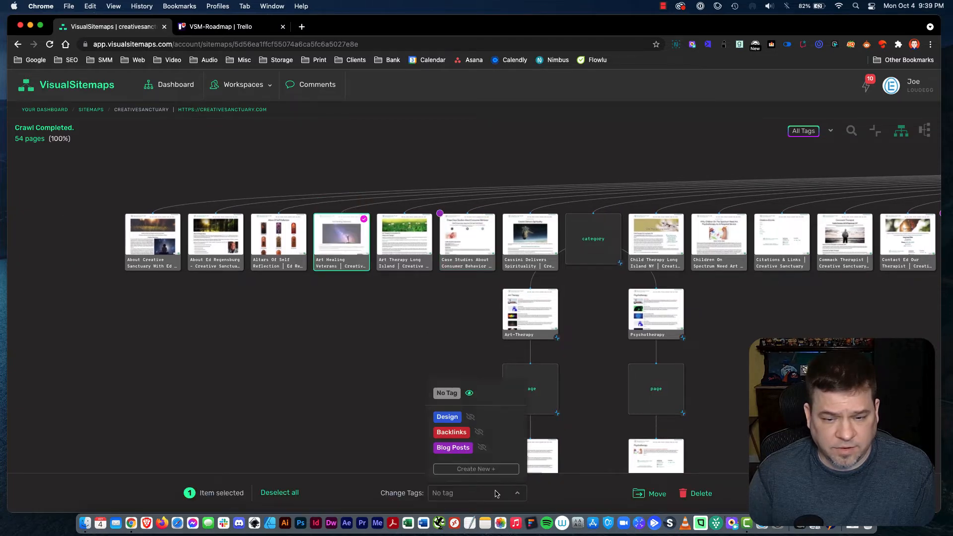
click(469, 449)
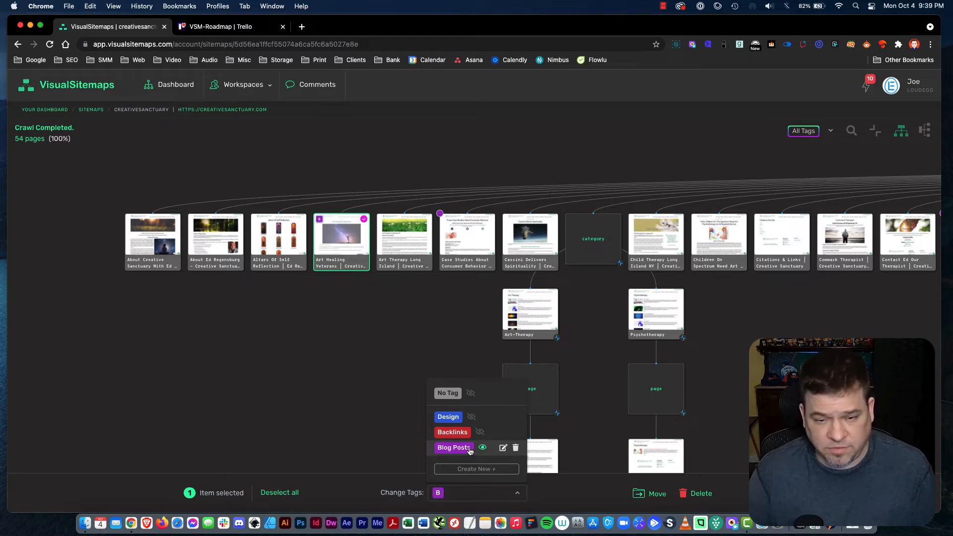
click(331, 364)
- Look across the sitemap to review the colour markers on the Blog Posts and Backlinks pages
drag(418, 337, 300, 330)
click(300, 330)
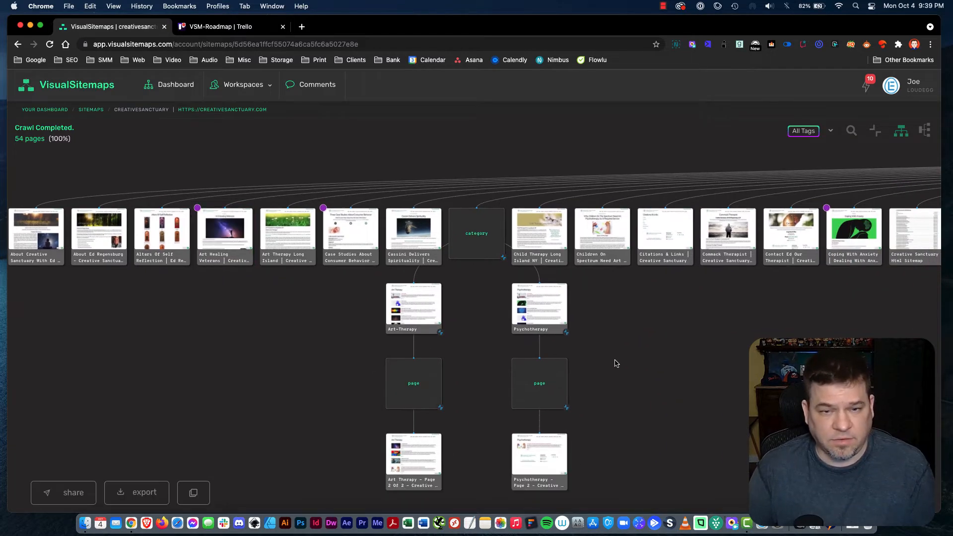
scroll(533, 365, right, 10)
scroll(513, 364, down, 2)
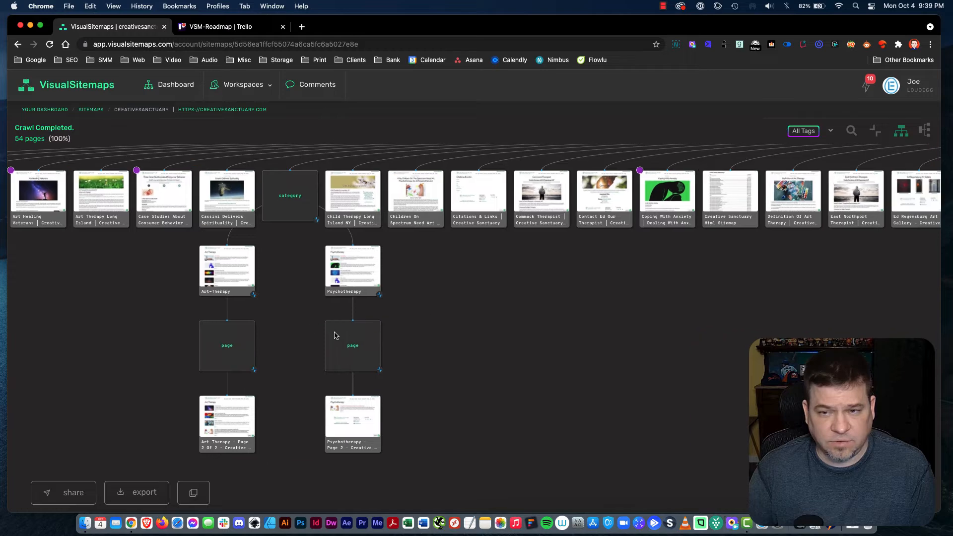
scroll(623, 332, right, 15)
scroll(481, 341, up, 1)
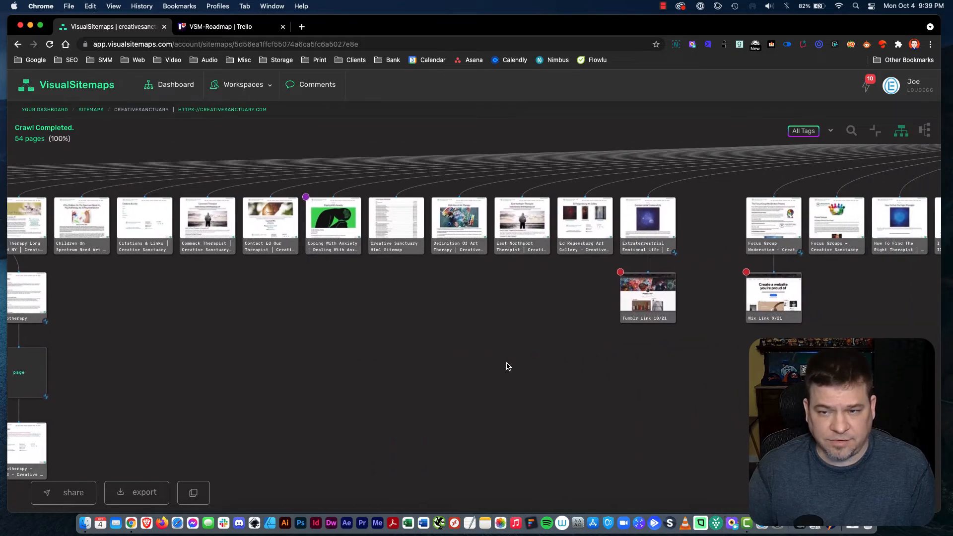
- Filter the sitemap to show only pages with the Backlinks tag and examine the highlighted pages
scroll(652, 386, right, 3)
scroll(606, 387, up, 1)
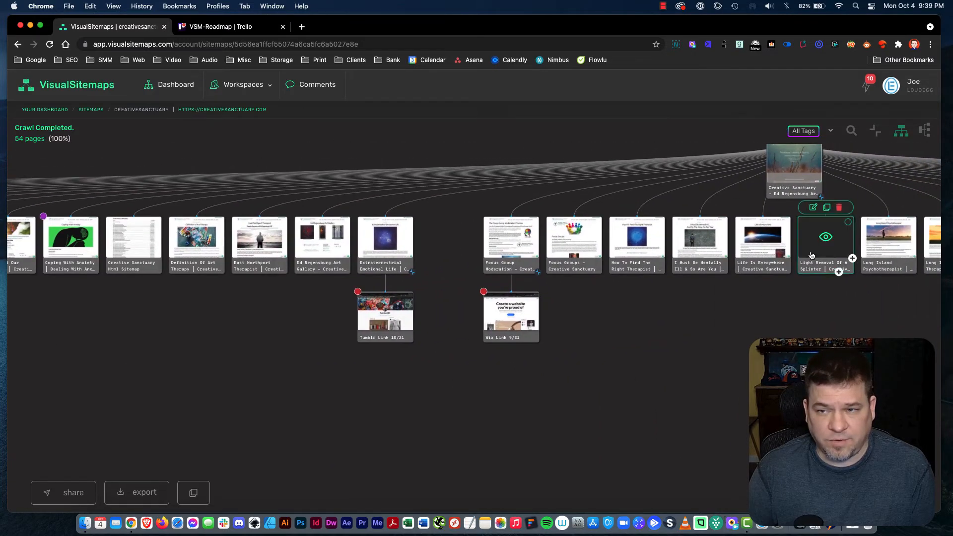
click(831, 133)
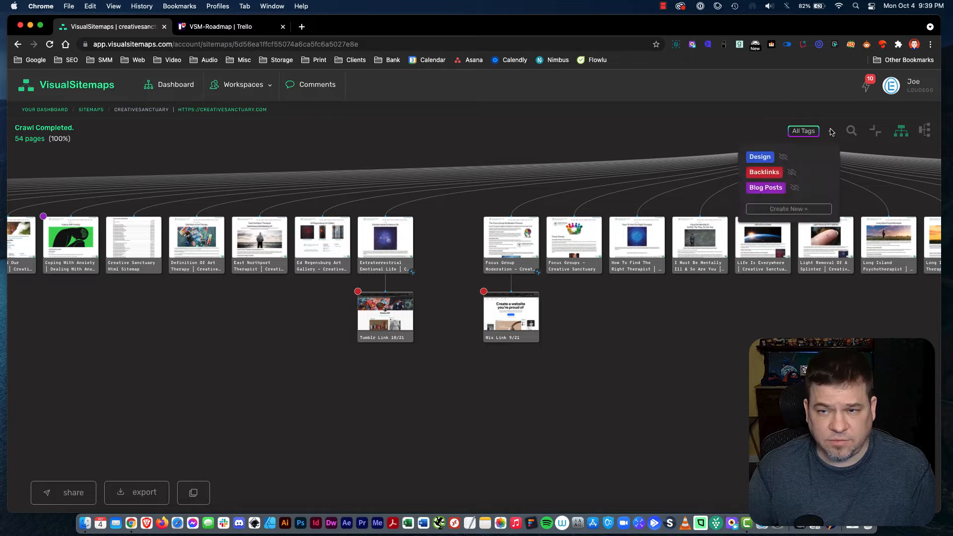
click(792, 172)
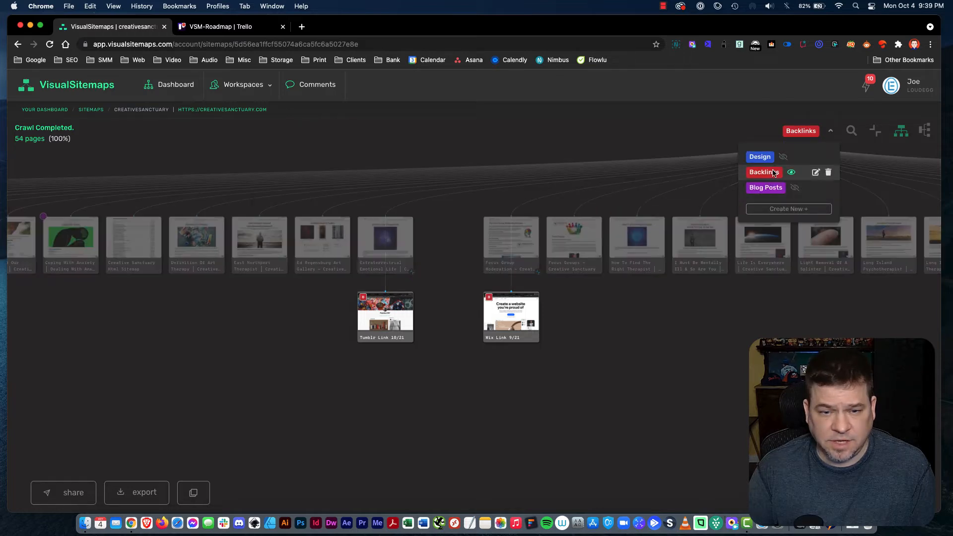
click(719, 318)
scroll(673, 341, down, 10)
scroll(673, 340, up, 12)
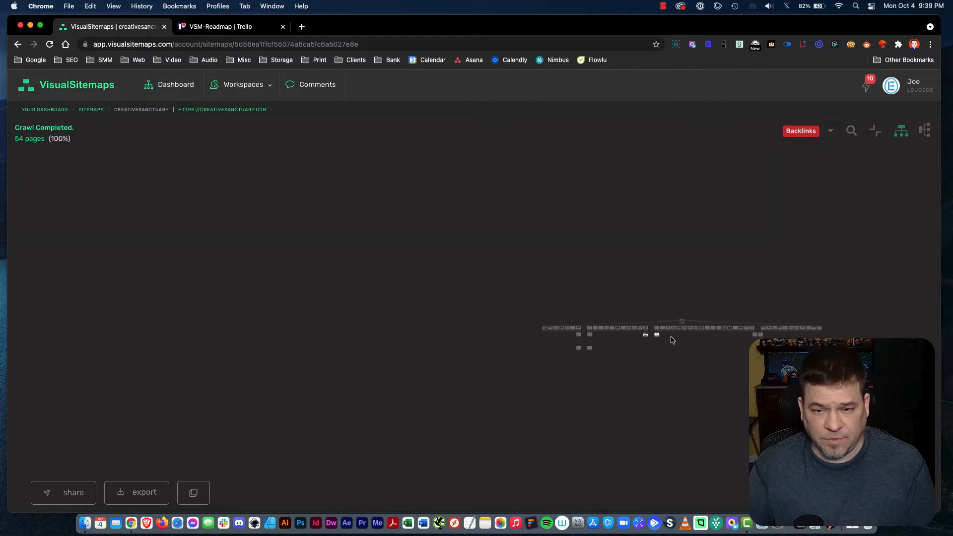
scroll(673, 340, down, 10)
scroll(673, 340, up, 6)
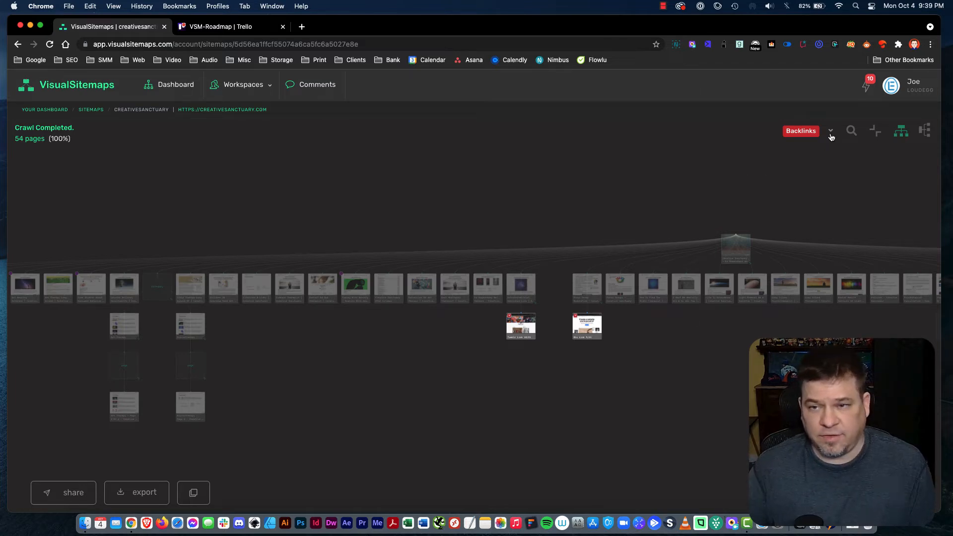
- Switch the tag filter from Backlinks to Blog Posts and examine the highlighted pages
click(831, 132)
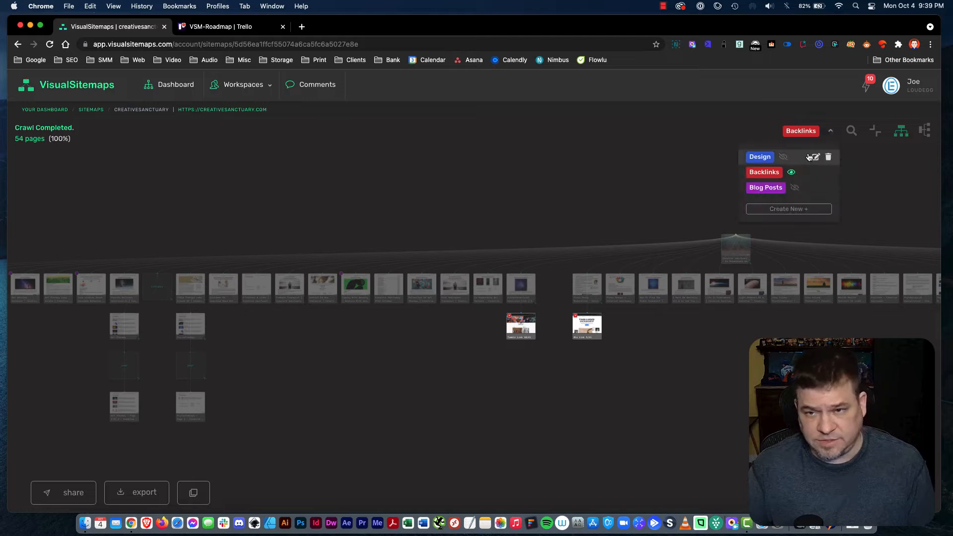
click(792, 171)
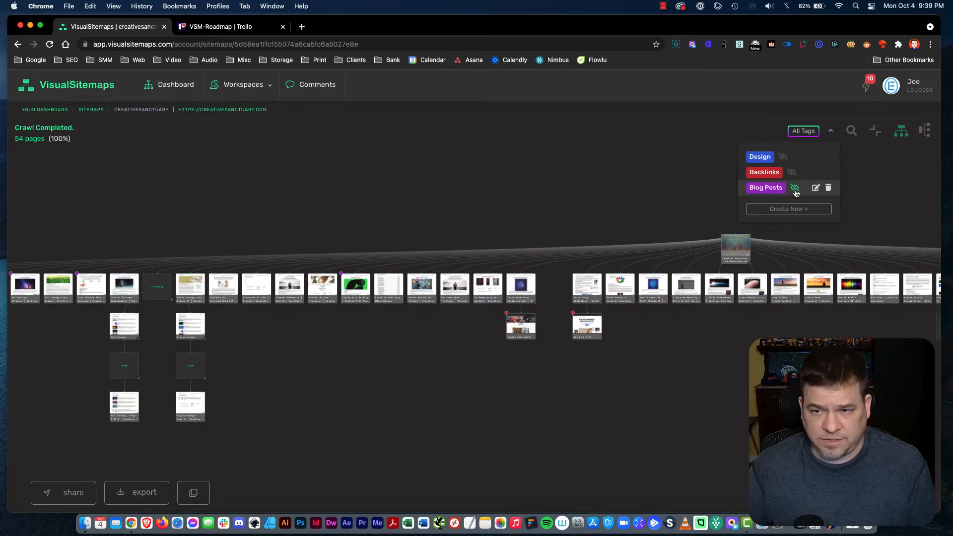
click(796, 188)
click(566, 185)
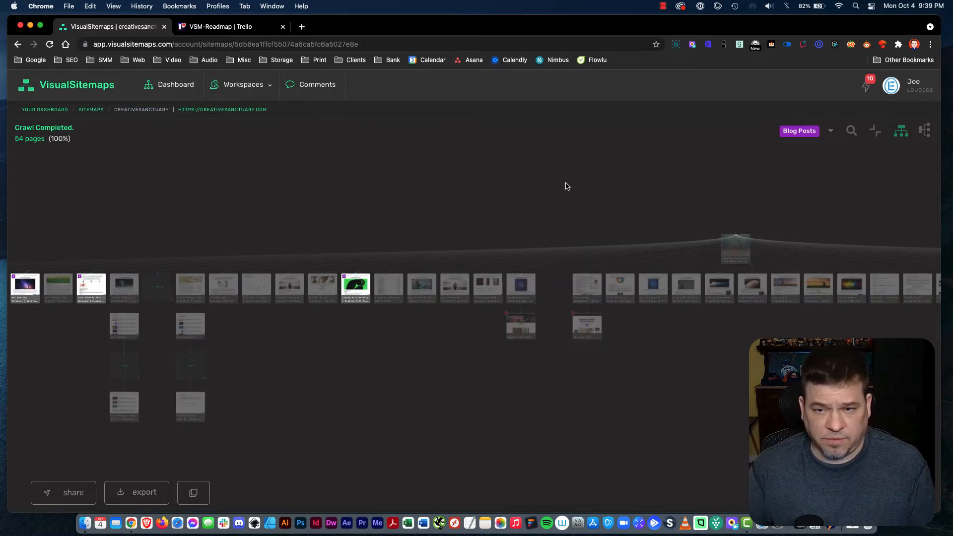
drag(524, 174, 665, 164)
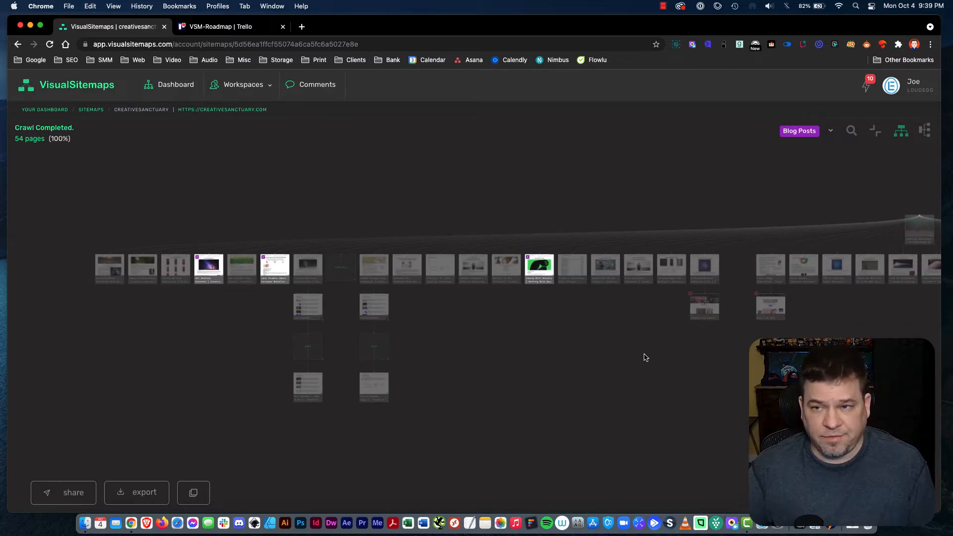
- Turn off the Blog Posts filter so that the sitemap shows all tags
click(831, 131)
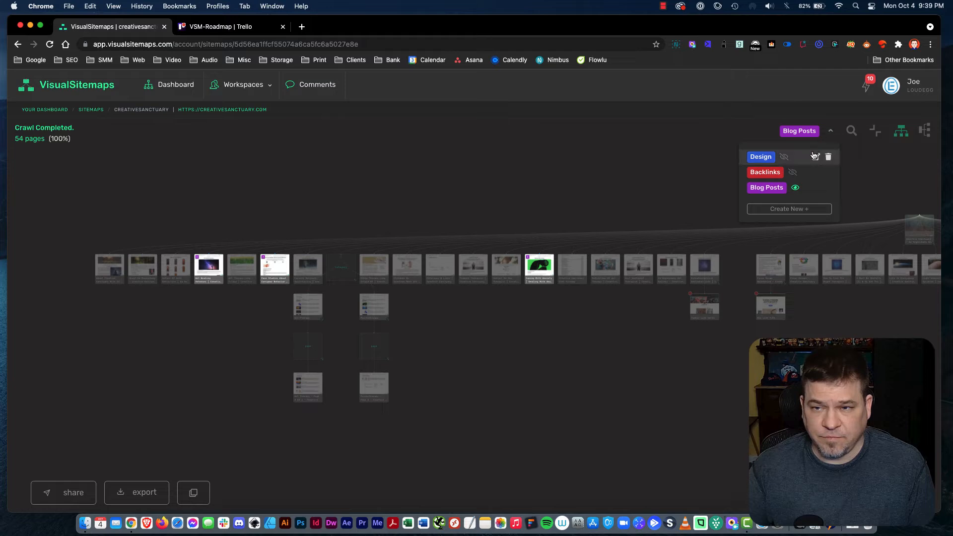
click(796, 189)
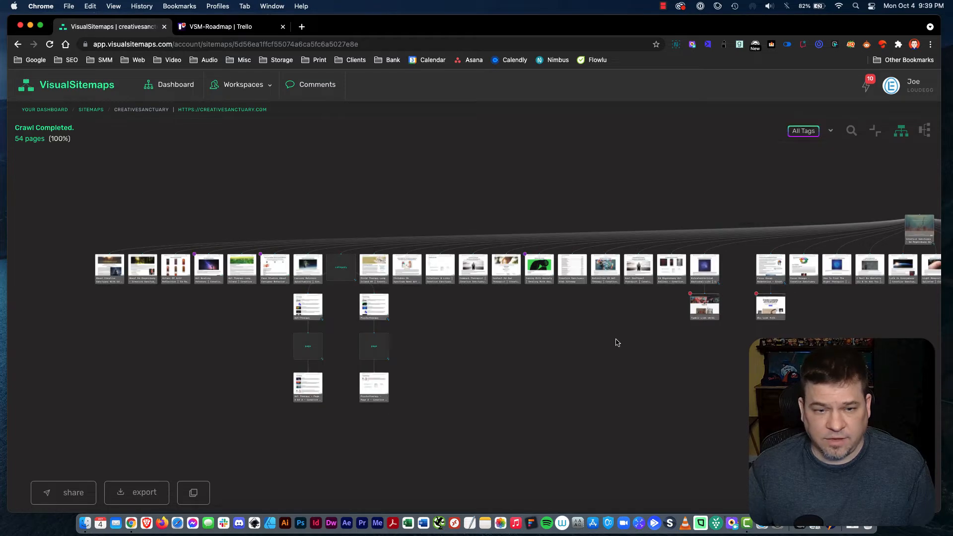
drag(712, 377, 583, 372)
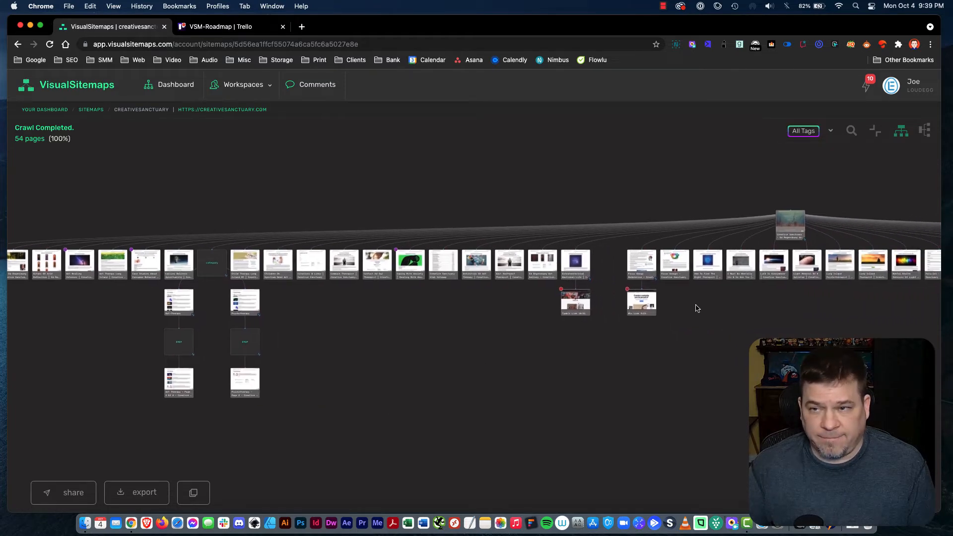
- Preview the sitemap in the horizontal tree layout and return to the vertical tree layout
click(925, 131)
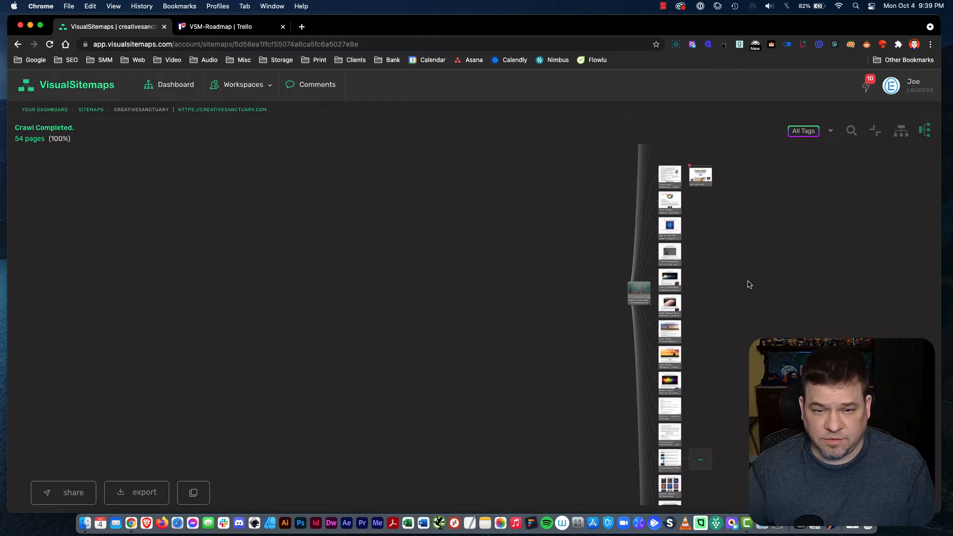
click(897, 133)
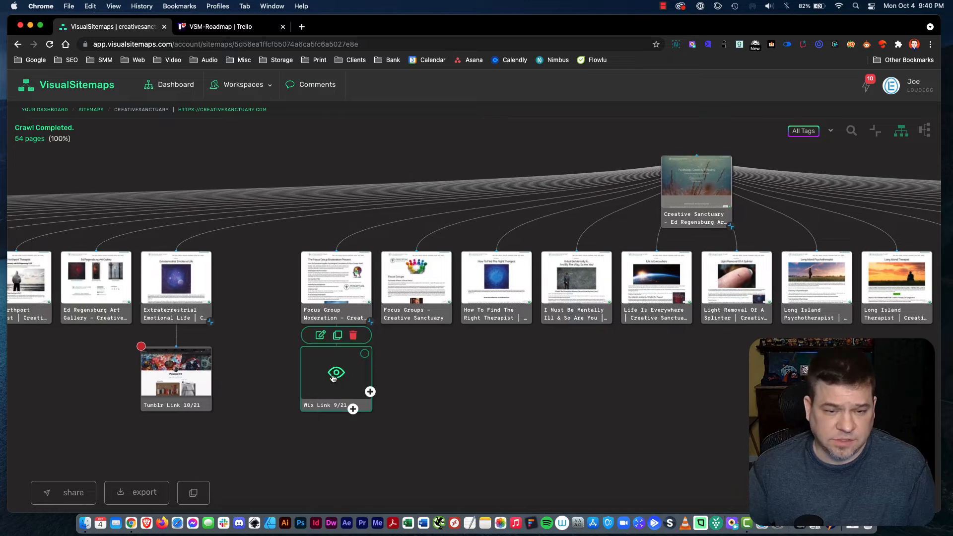
- Open the Wix Link 9/21 page and post the public comment "Need to double check backlink" on its screenshot
click(333, 373)
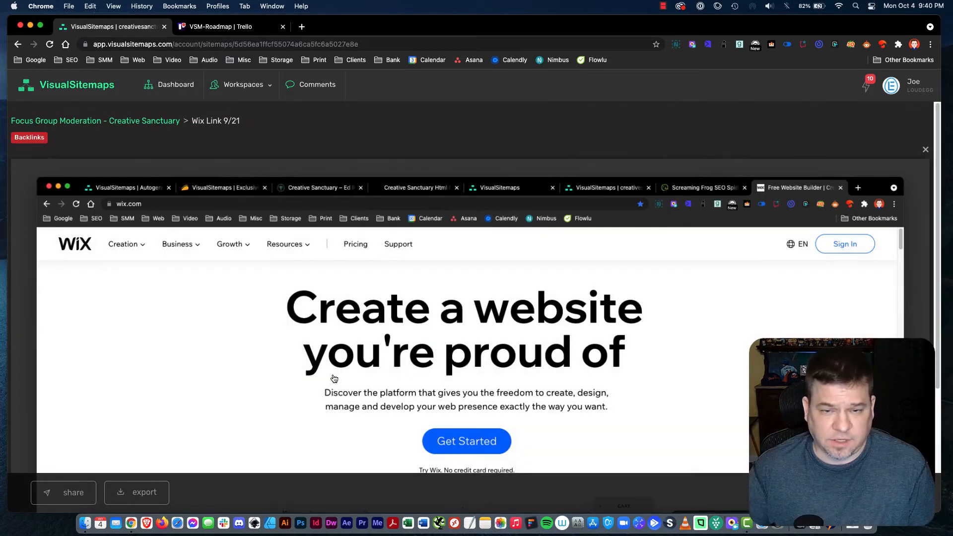
click(492, 272)
click(307, 355)
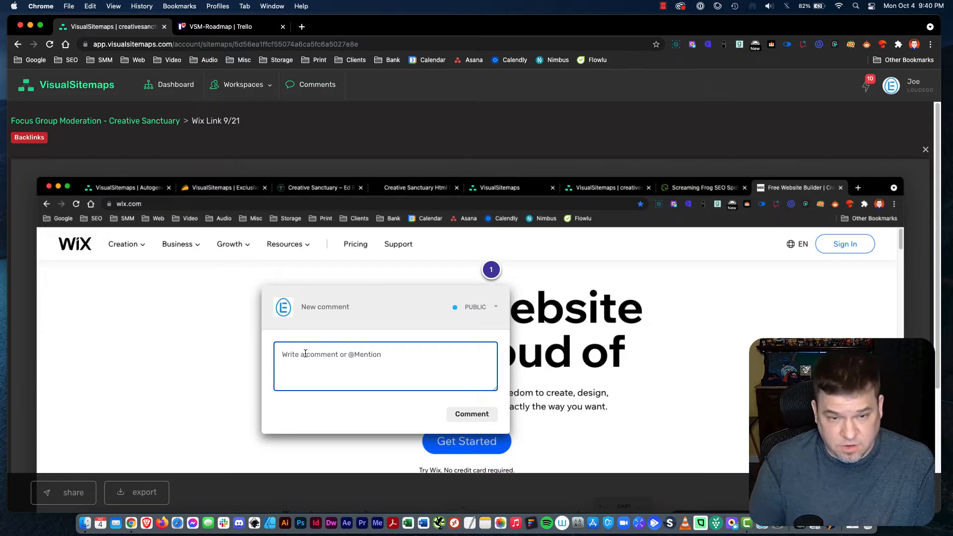
text(N)
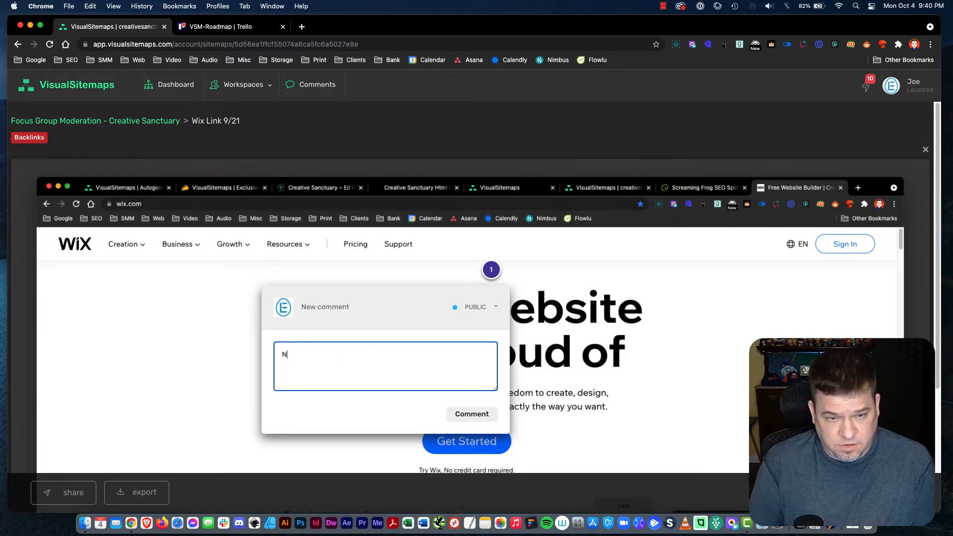
text(eed to doub)
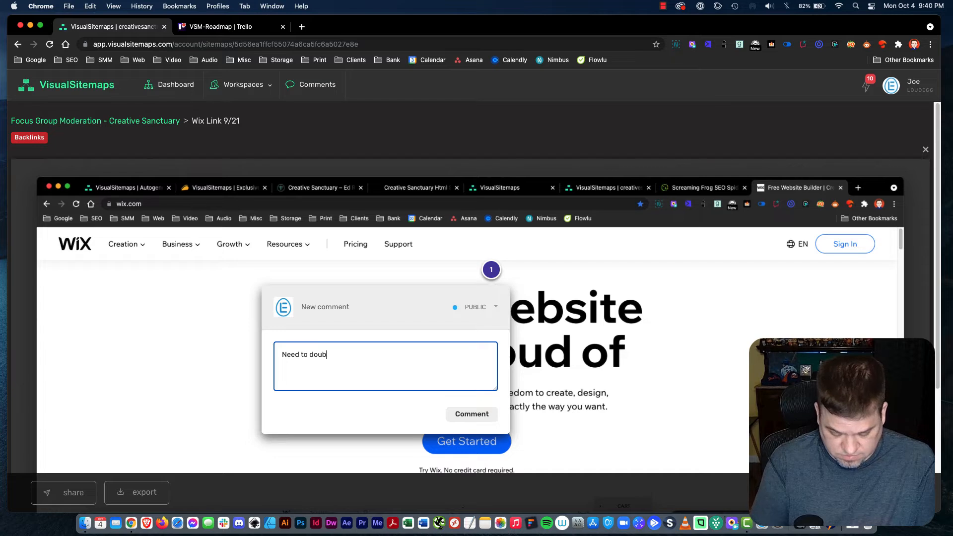
text(le check backlink)
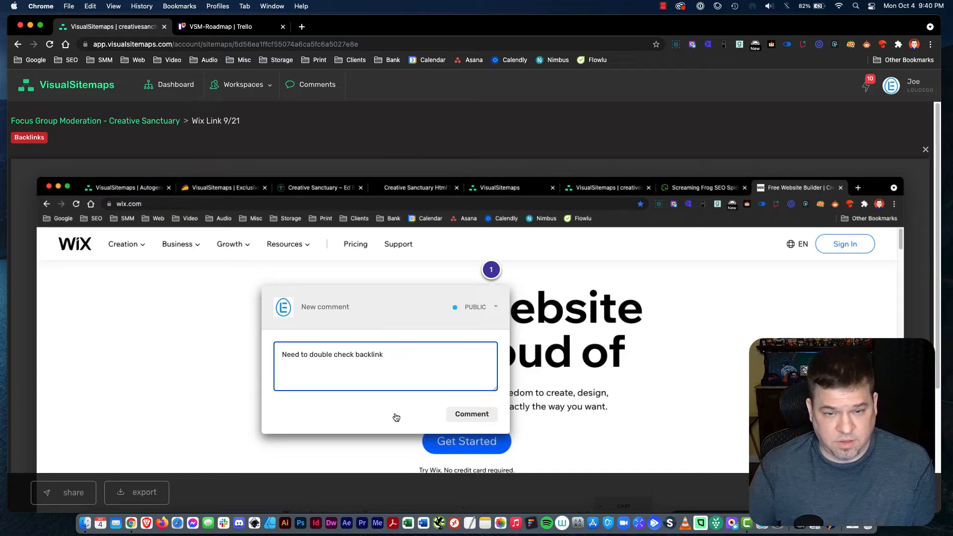
click(473, 416)
click(738, 337)
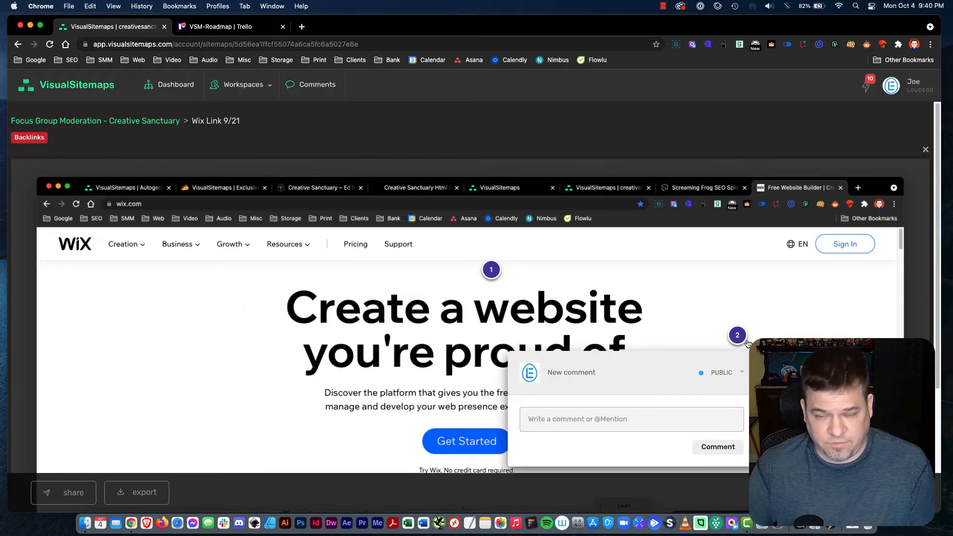
click(699, 311)
click(658, 288)
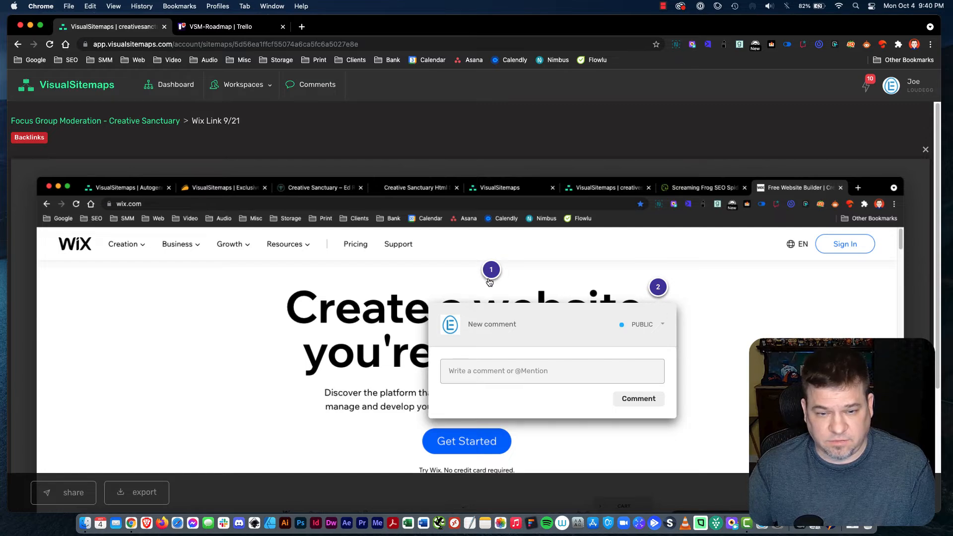
click(823, 367)
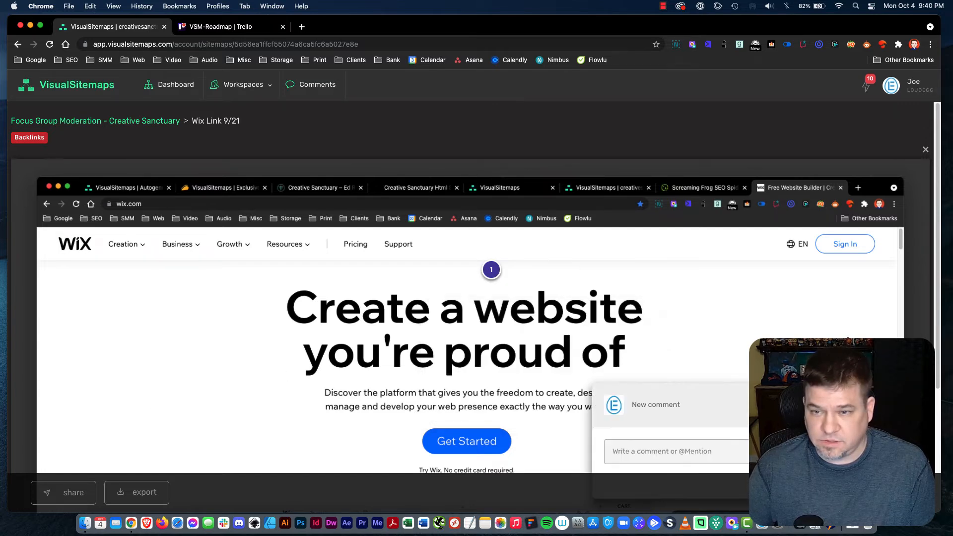
click(817, 293)
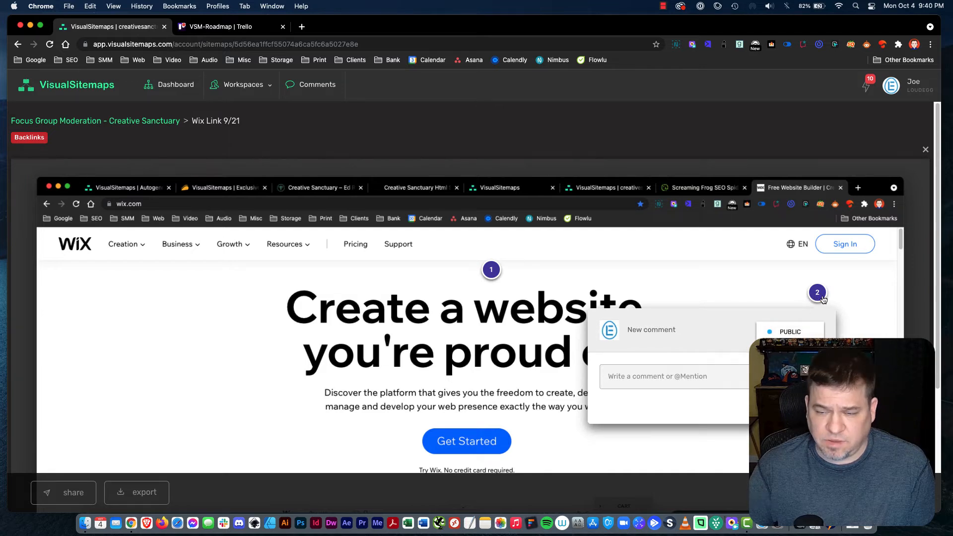
click(834, 296)
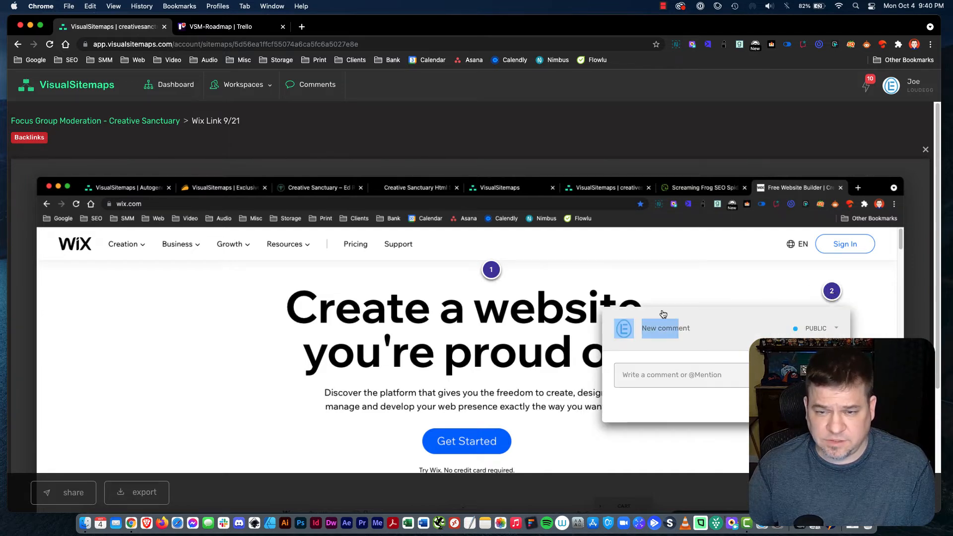
click(709, 280)
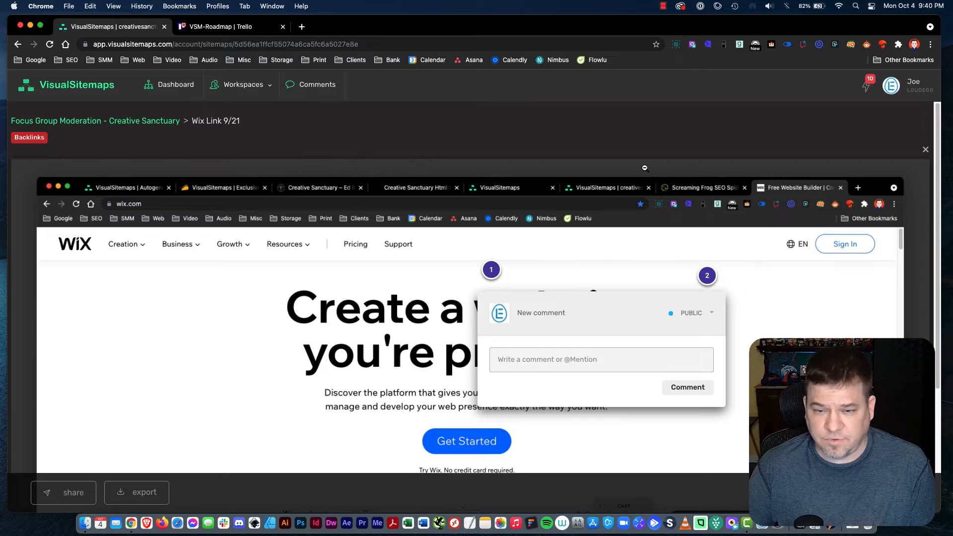
click(368, 142)
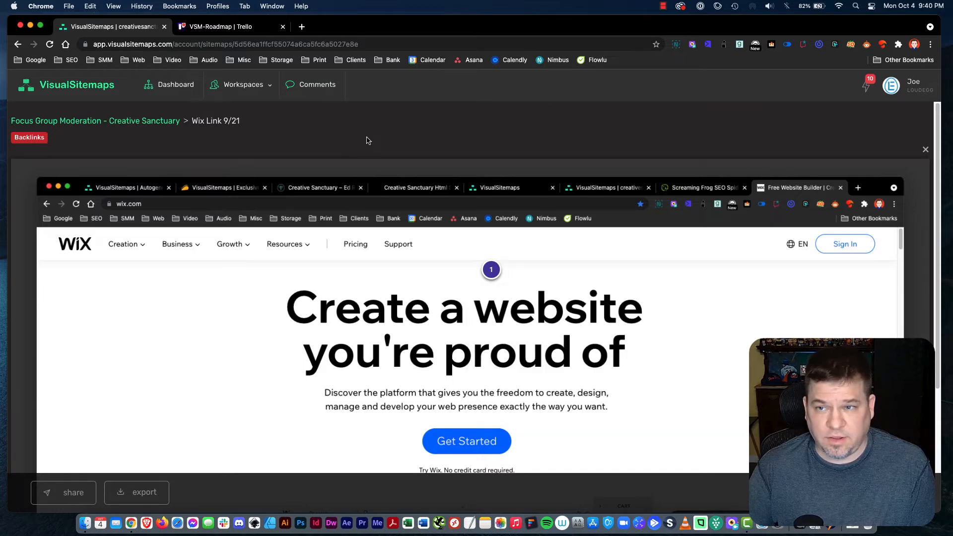
- Leave the Wix Link page, copy the sitemap's share link and open it in a new incognito window
click(926, 151)
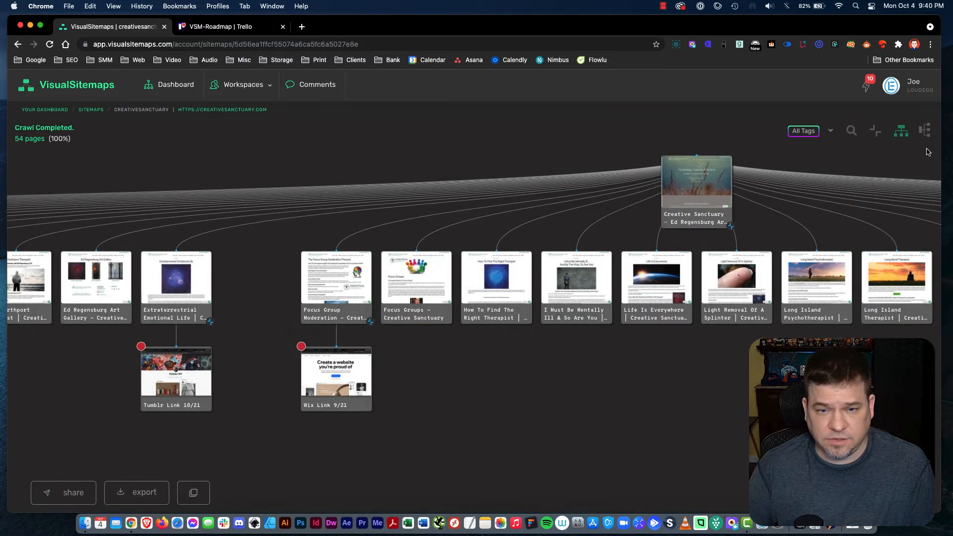
click(70, 493)
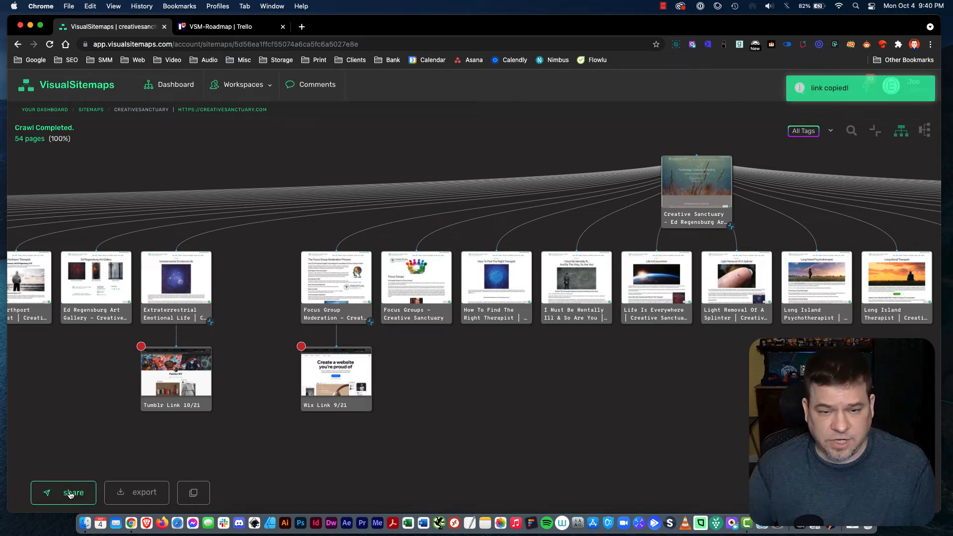
click(69, 6)
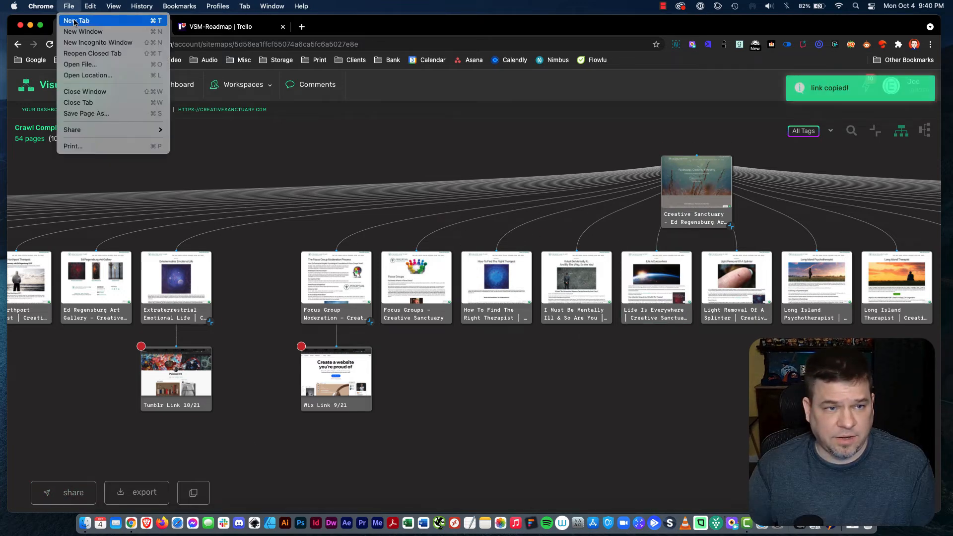
click(83, 41)
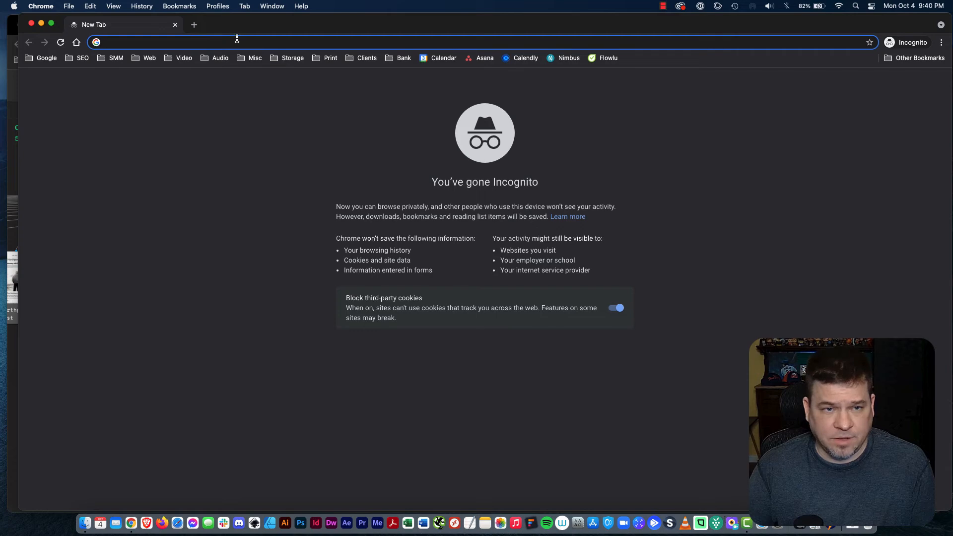
key(super+v)
key(Return)
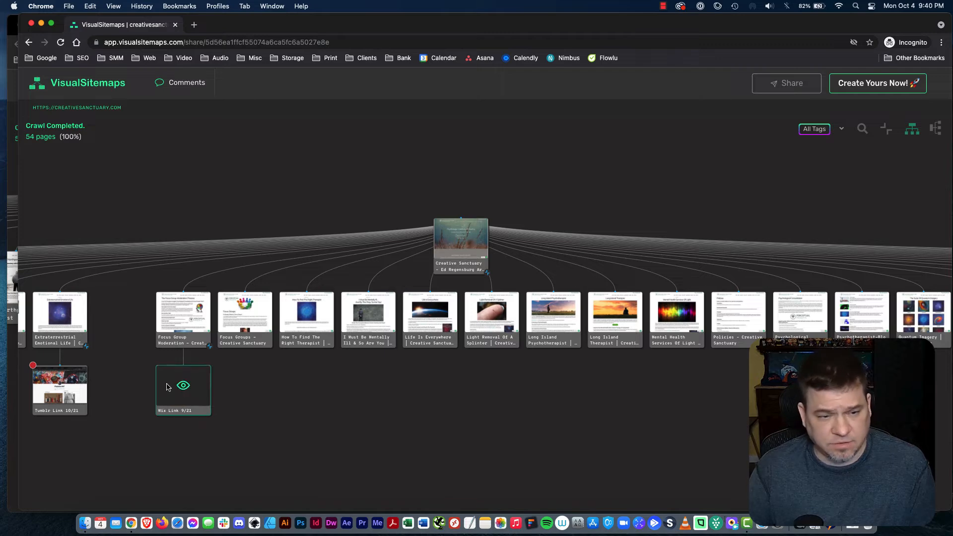
- Look over the shared sitemap's backlink pages, view the Tumblr Link 10/21 screenshot and return to the sitemap
drag(136, 376, 238, 381)
drag(322, 378, 497, 357)
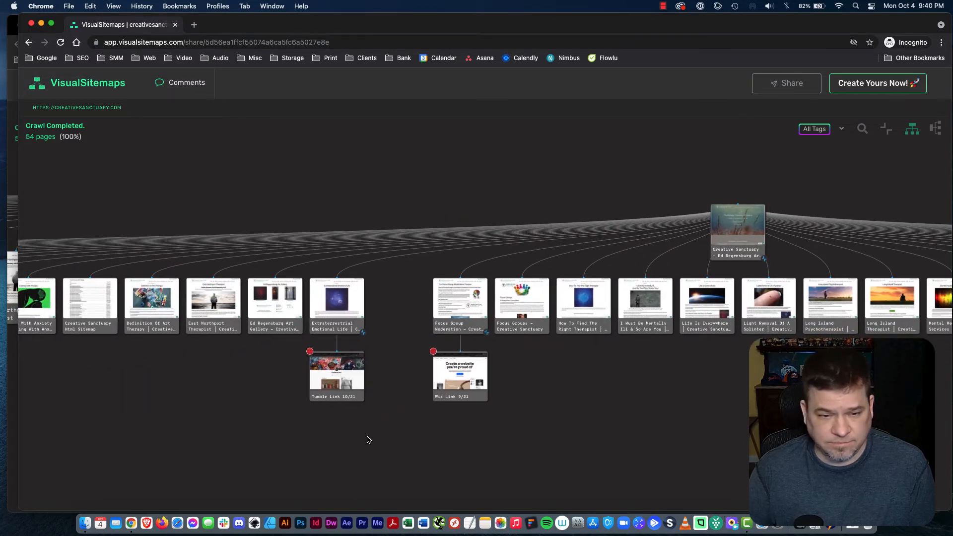
drag(310, 436, 390, 436)
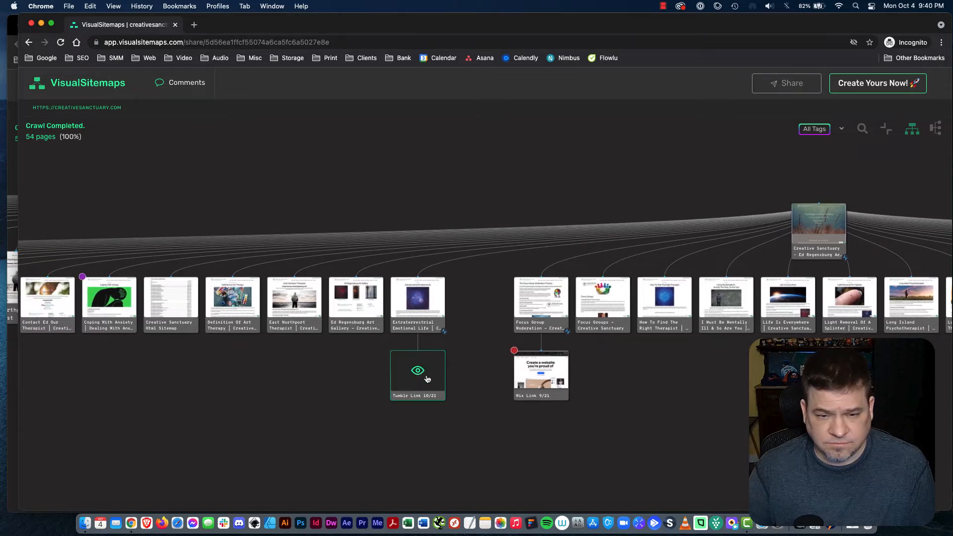
click(419, 371)
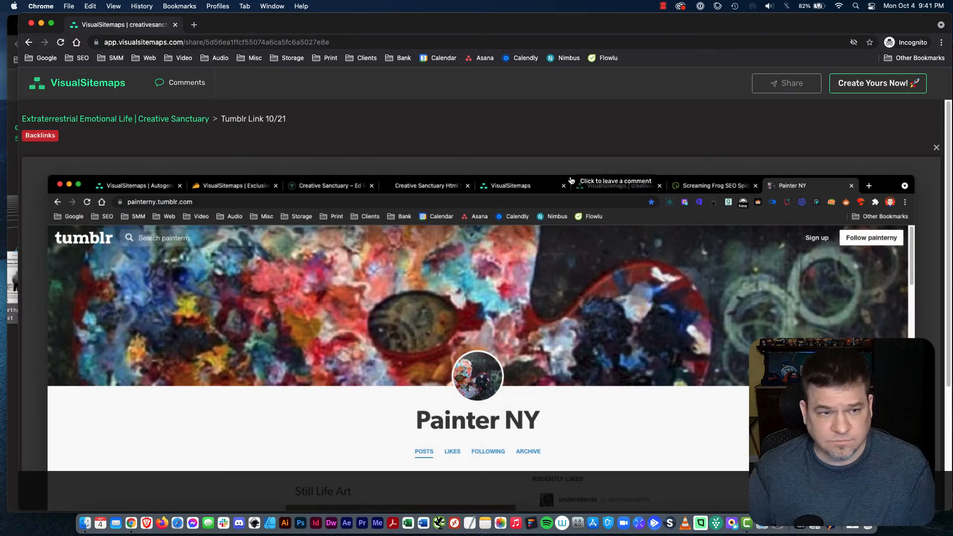
click(934, 149)
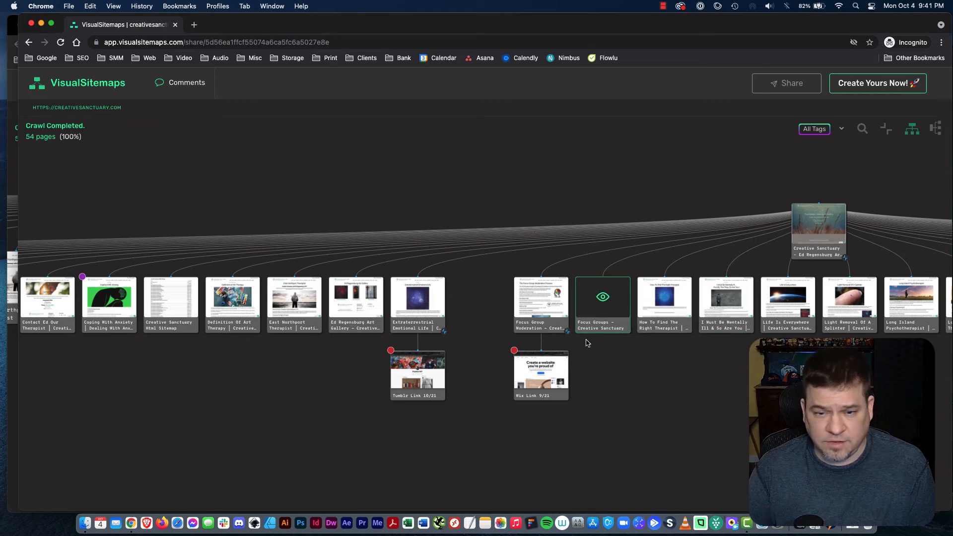
- View the comment on the shared Wix Link 9/21 screenshot, follow its sign-up link and go back
click(539, 379)
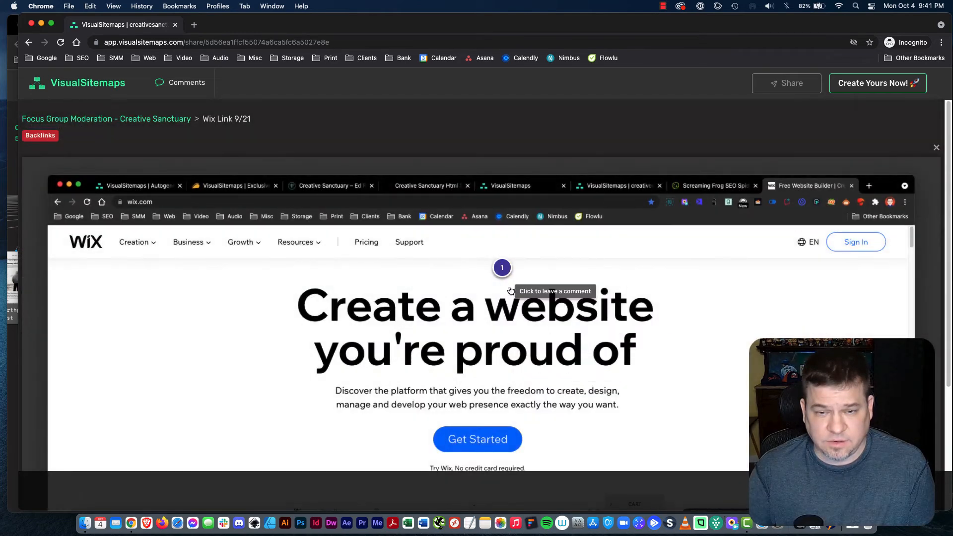
click(503, 269)
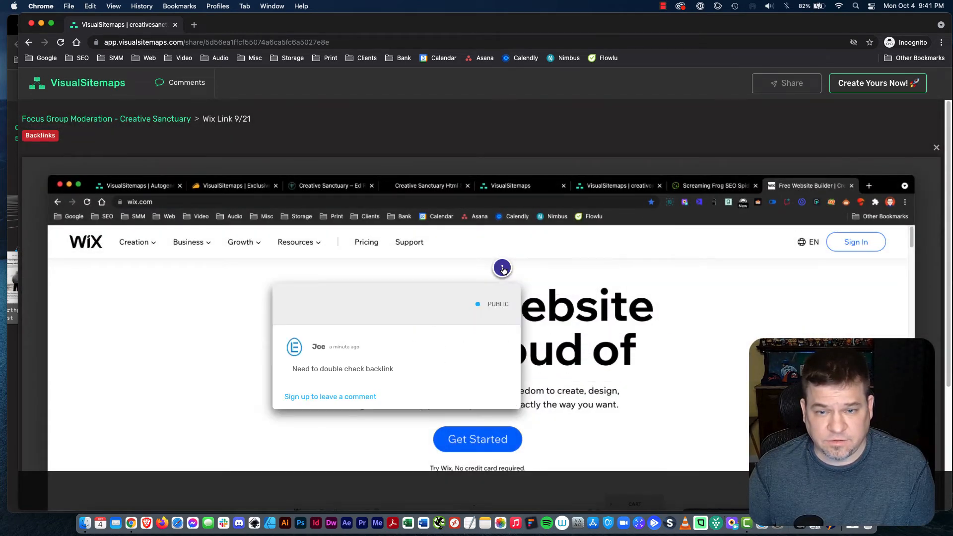
click(327, 397)
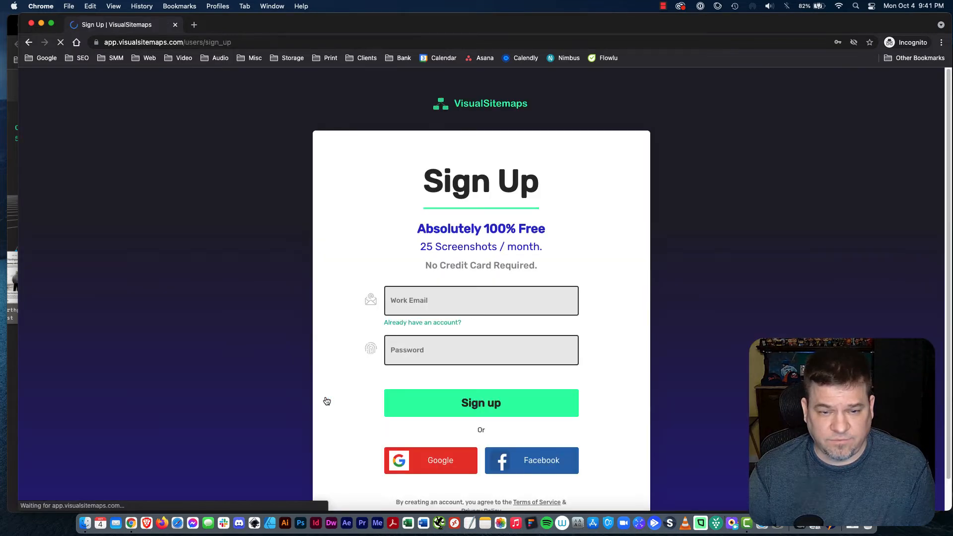
click(28, 42)
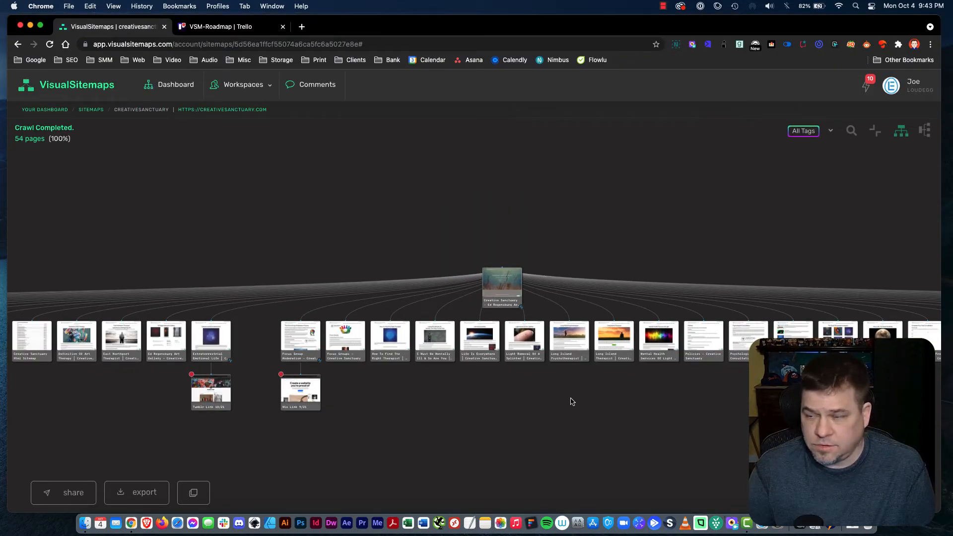
- View the screenshot of the How To Find The Right Therapist page in the account's own sitemap and return to the tree
scroll(572, 402, up, 3)
scroll(432, 401, up, 2)
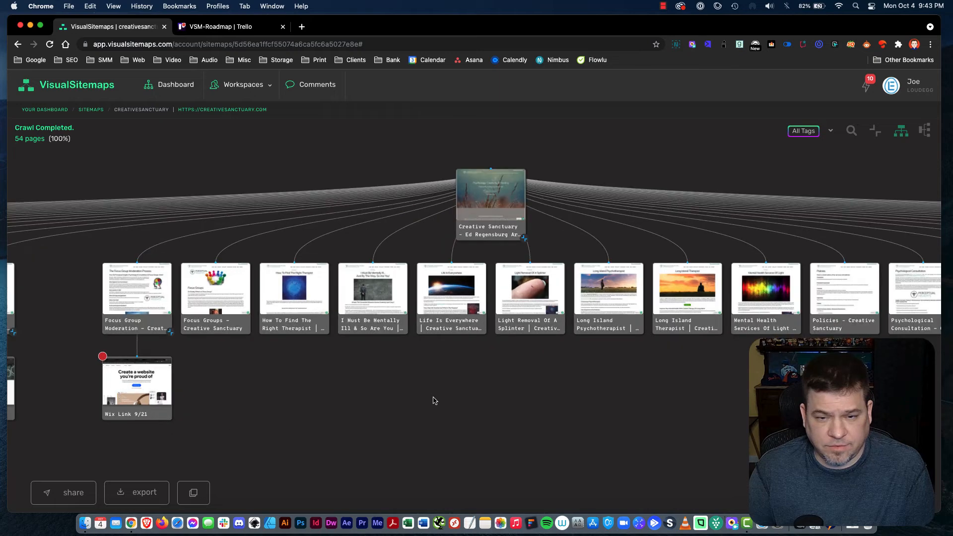
drag(376, 379, 460, 383)
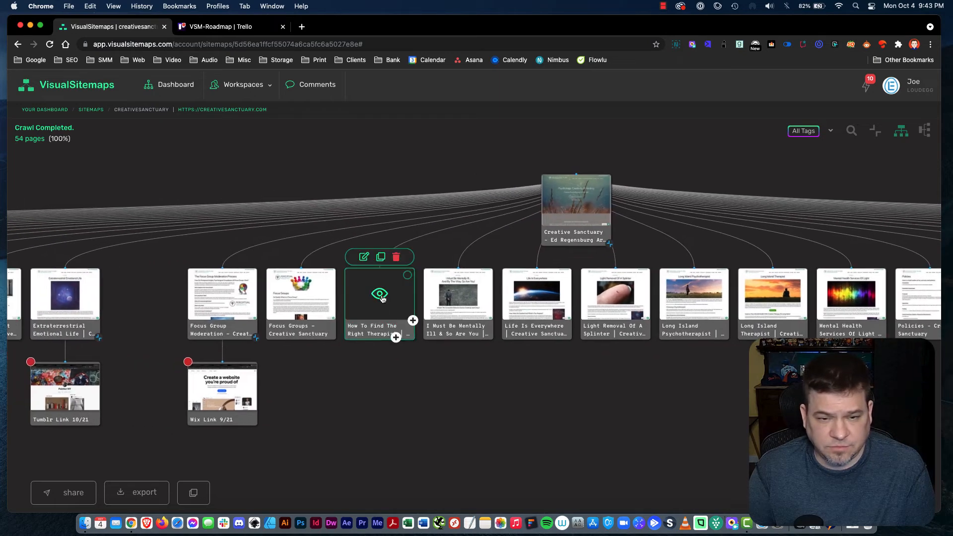
click(381, 295)
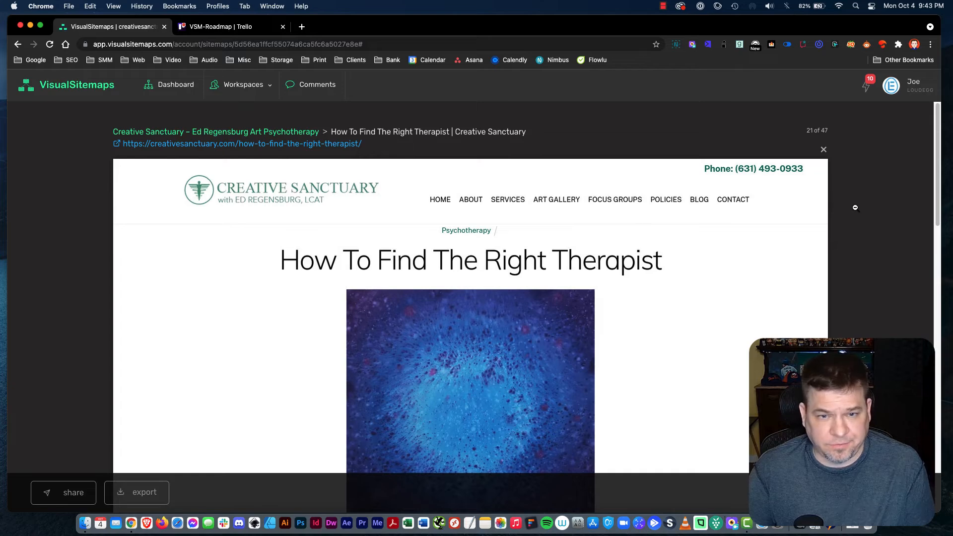
click(823, 151)
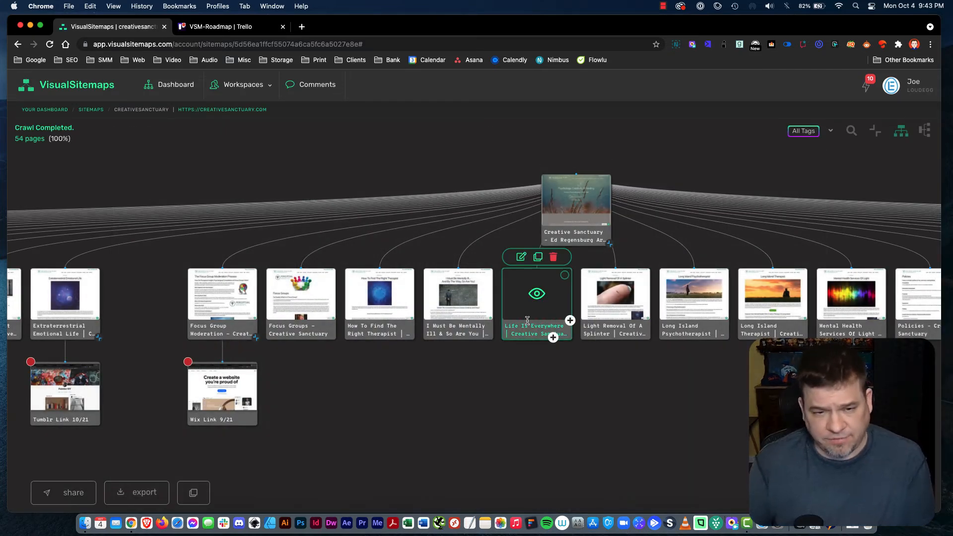
- Replace the How To Find The Right Therapist page's screenshot with the desktop image Screen Shot 2021-09-16 at 4.27.28 PM
mouse_move(388, 323)
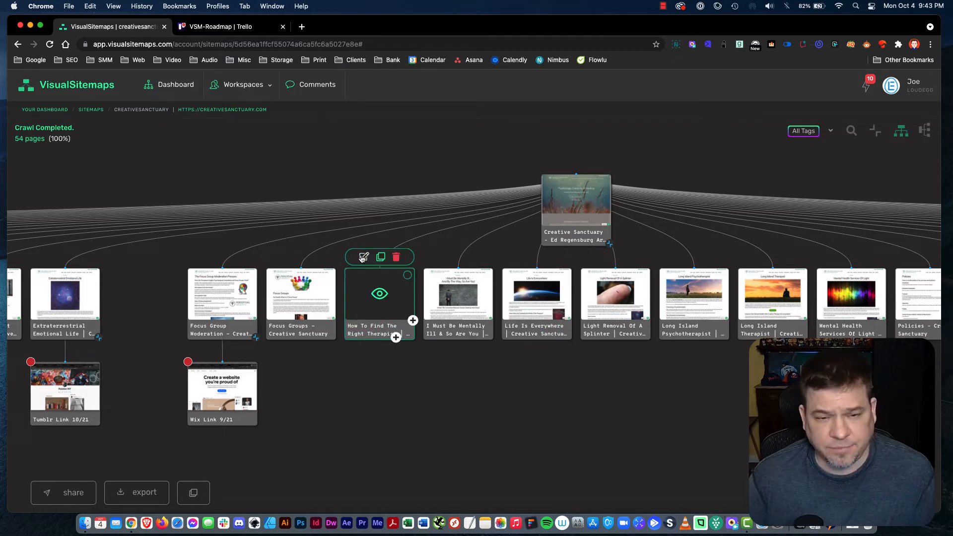
click(363, 257)
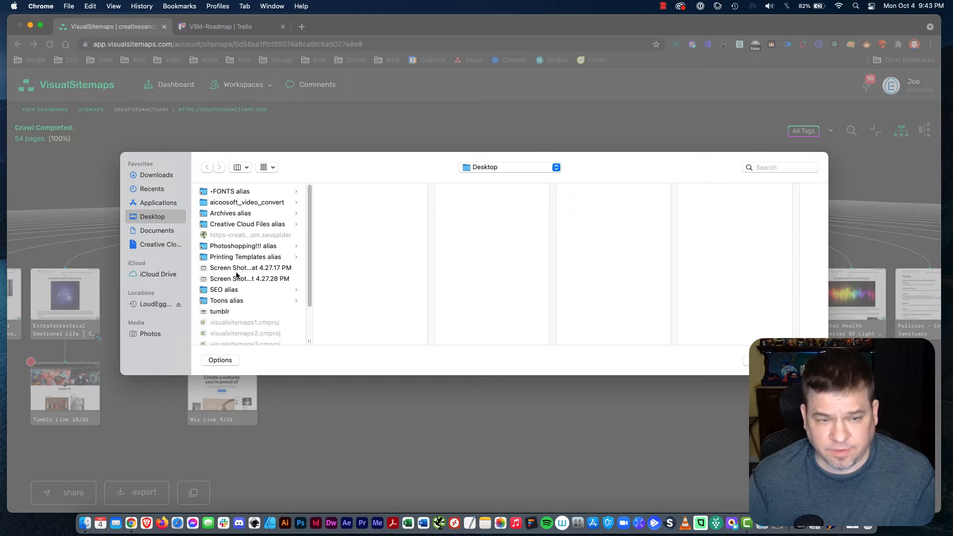
click(236, 269)
click(248, 280)
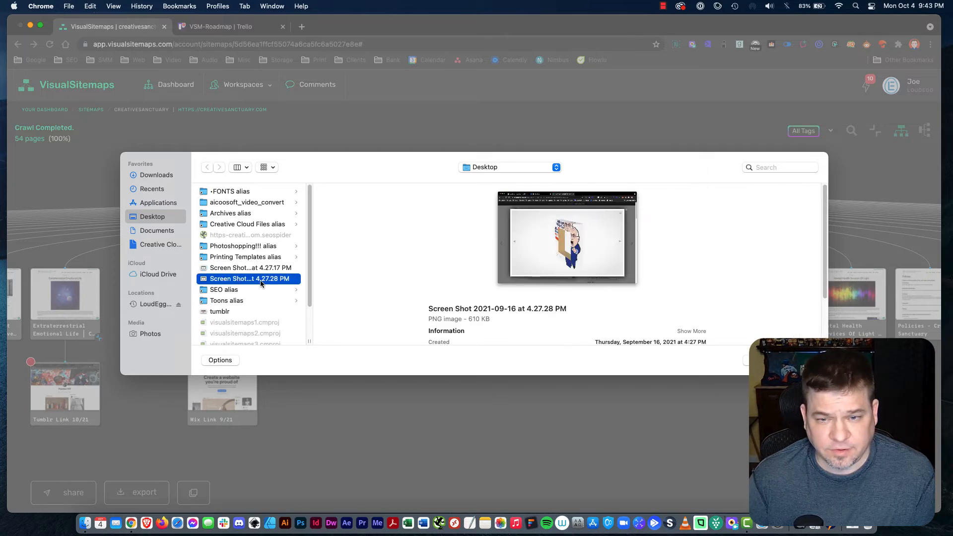
click(803, 360)
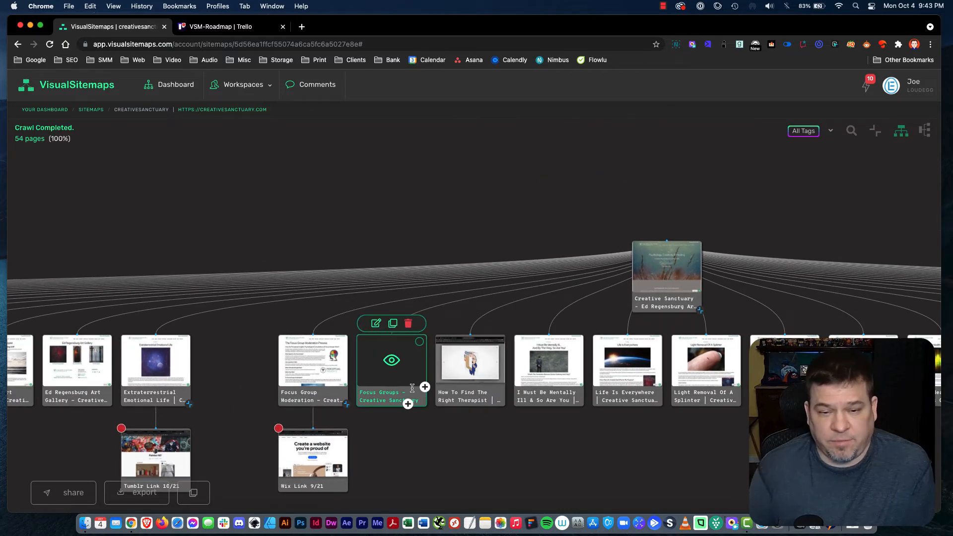
- Inspect the replaced screenshot of the How To Find The Right Therapist page at full size and return to the sitemap
click(470, 360)
scroll(680, 307, down, 3)
scroll(660, 341, up, 3)
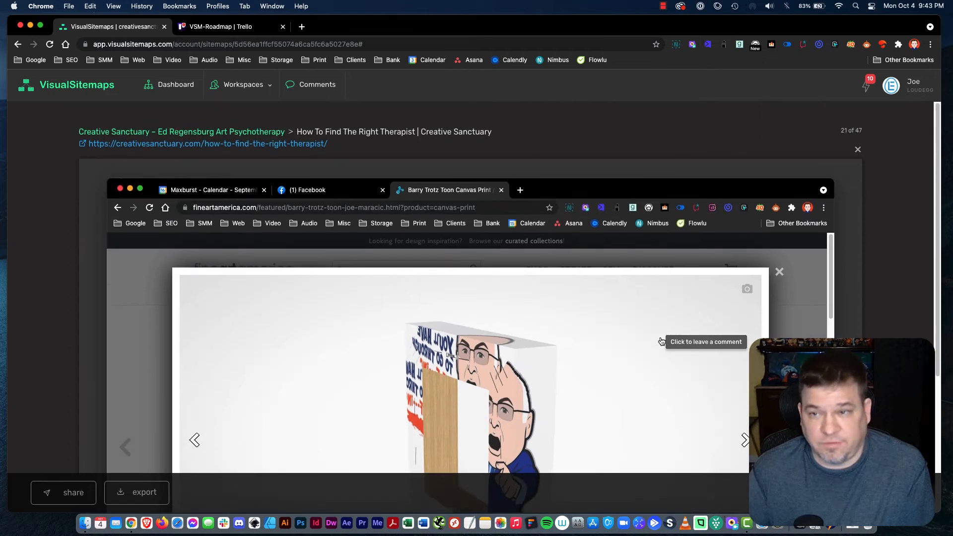
scroll(596, 318, down, 3)
click(18, 44)
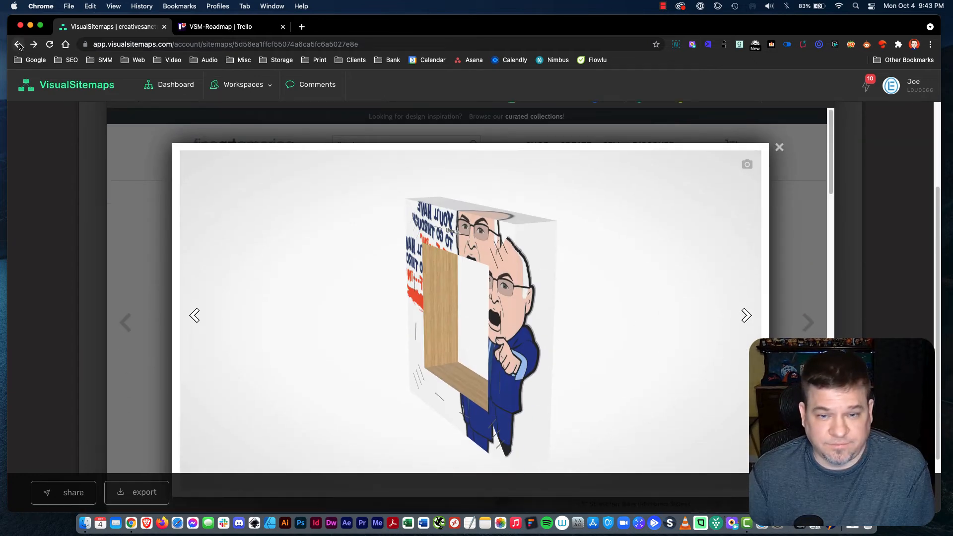
click(793, 150)
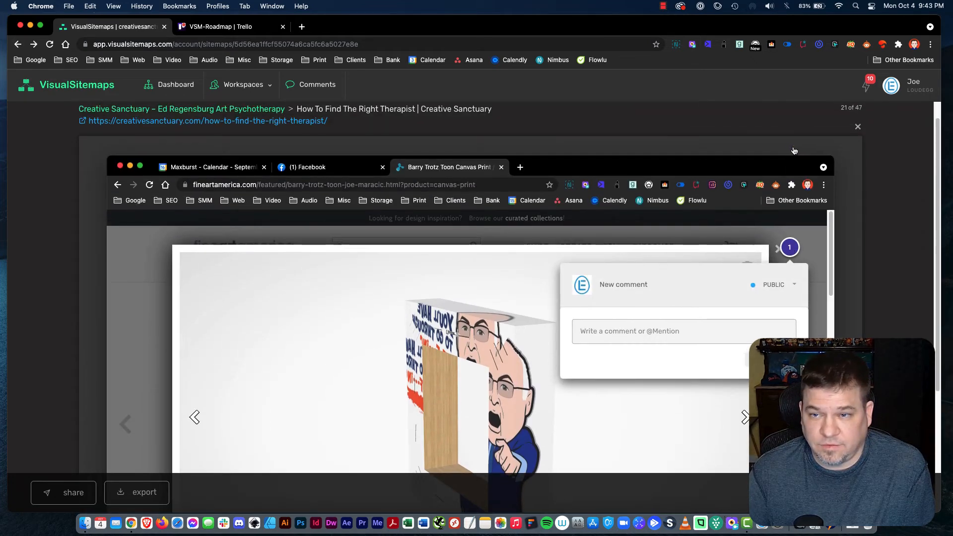
click(859, 126)
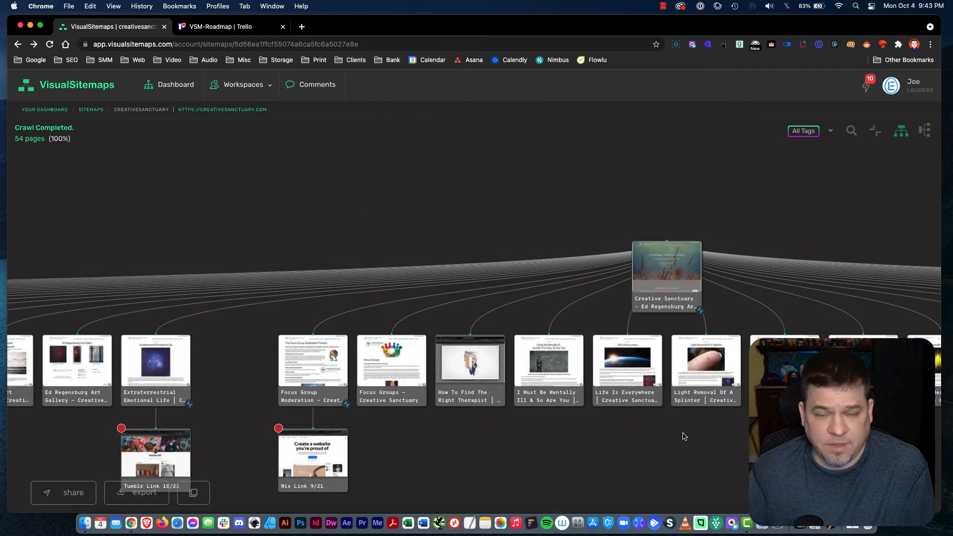
- Add two blank child pages under the Focus Group Moderation page, beside Wix Link 9/21
drag(586, 395, 547, 377)
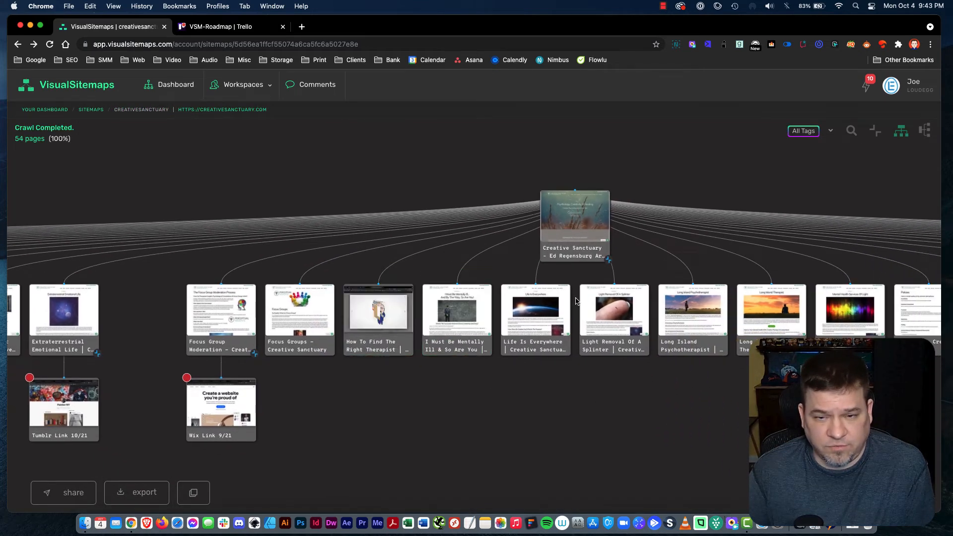
scroll(487, 398, down, 4)
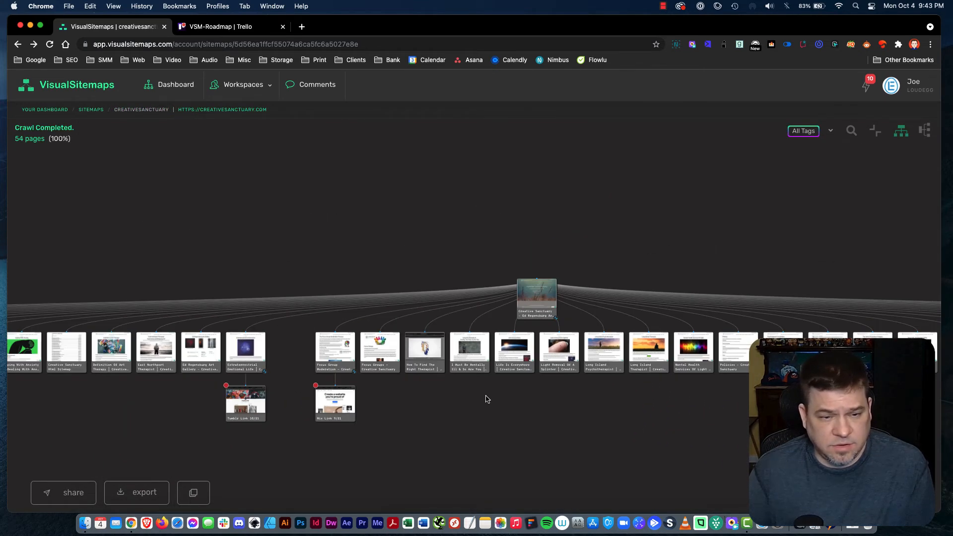
scroll(486, 399, up, 5)
scroll(335, 399, left, 10)
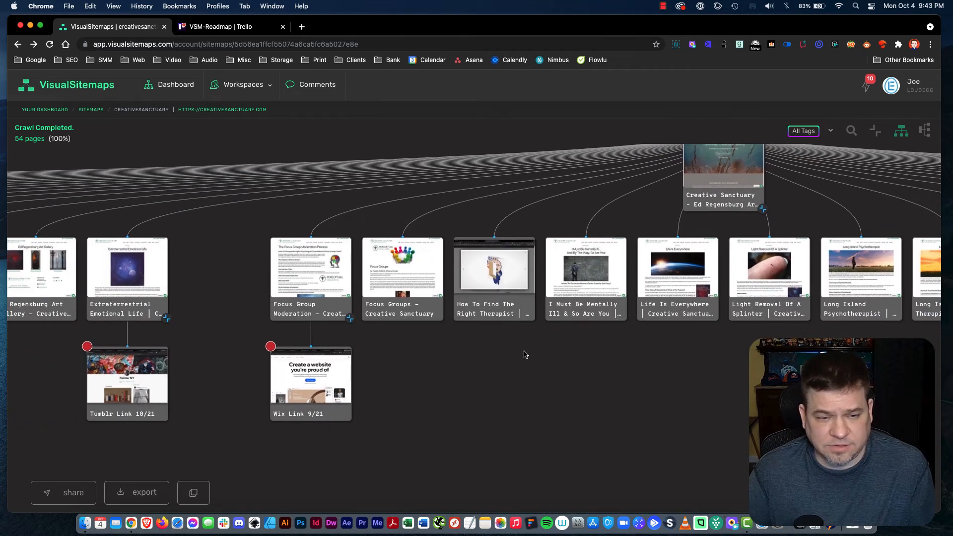
mouse_move(436, 303)
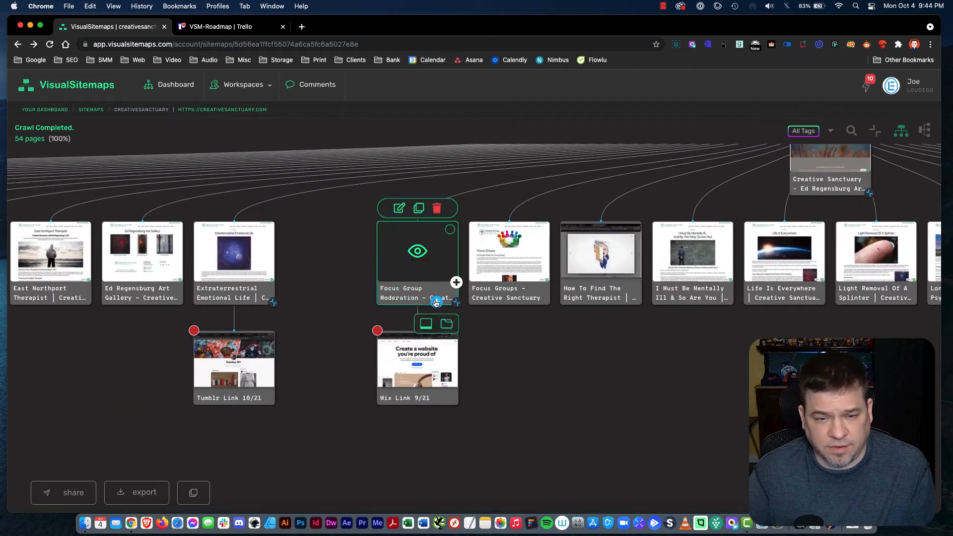
click(426, 323)
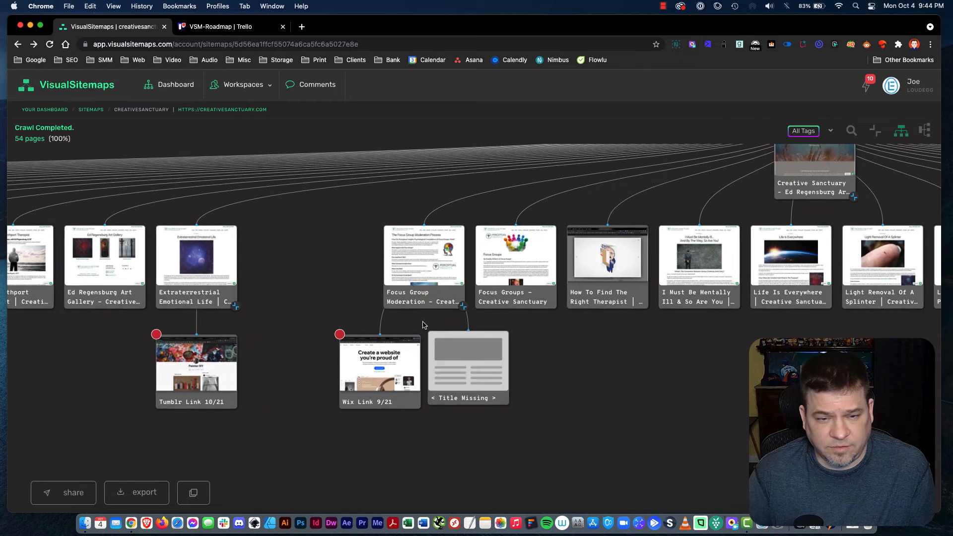
mouse_move(444, 308)
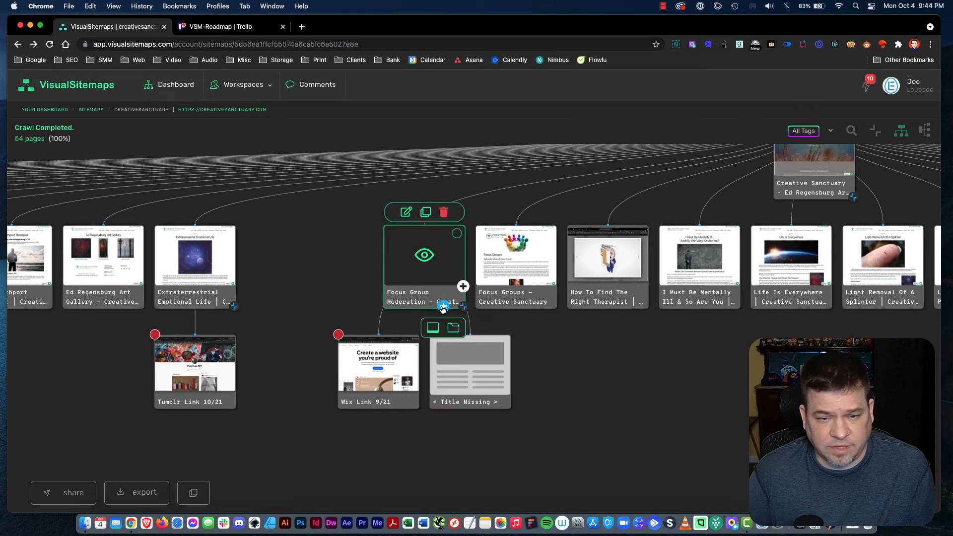
click(433, 328)
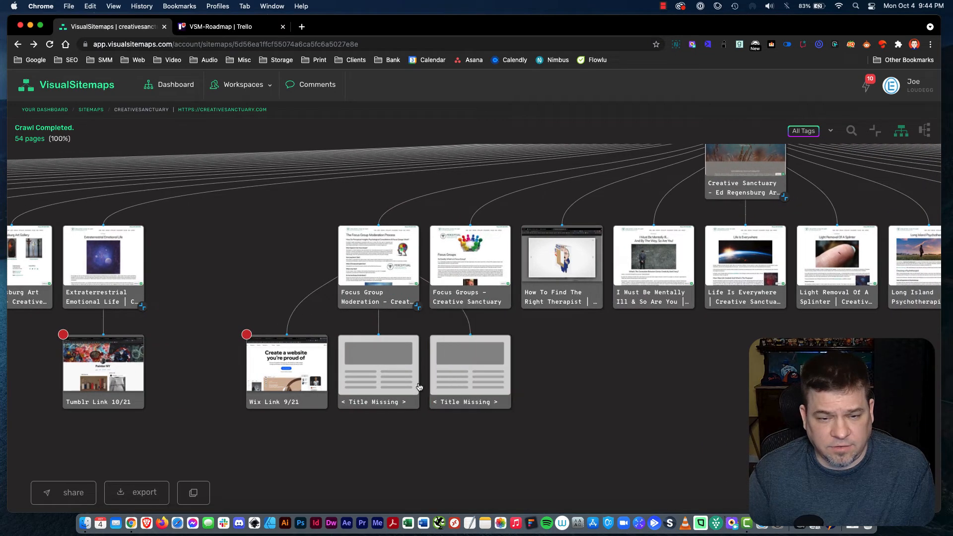
click(371, 406)
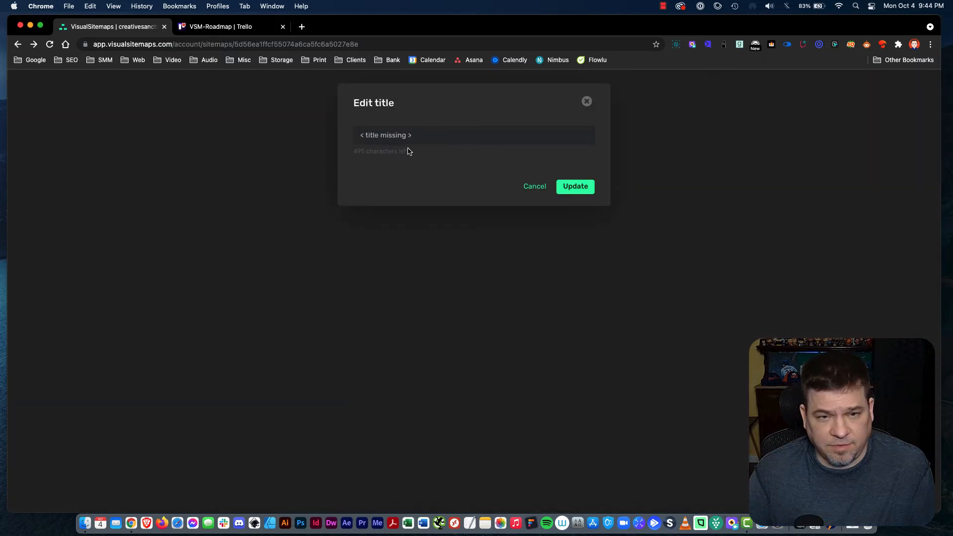
drag(413, 135, 359, 135)
text(w)
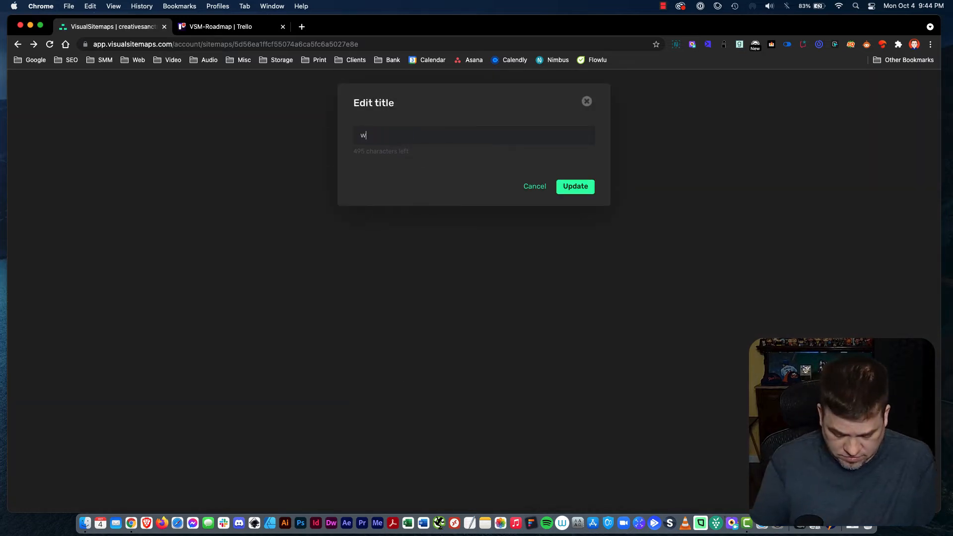
text(ww.abs.com/blog/article)
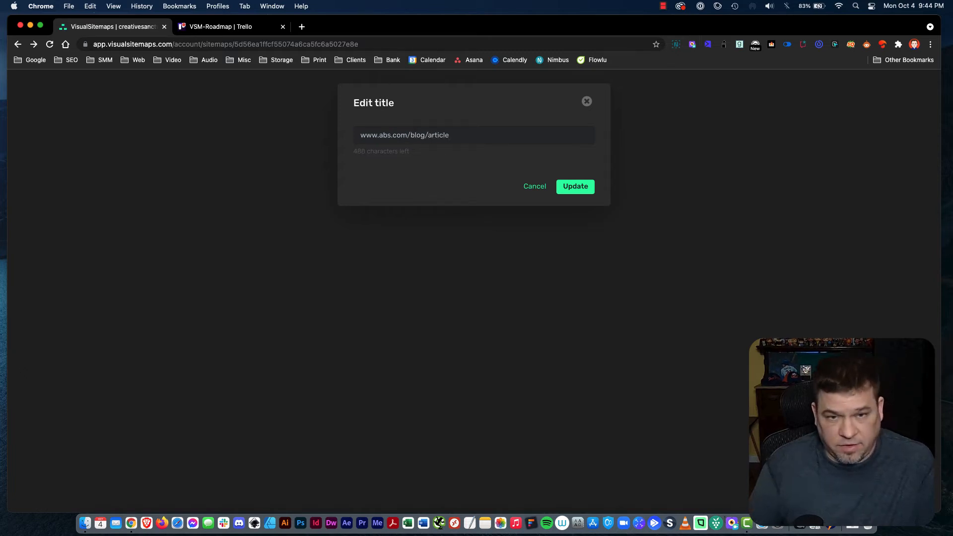
click(585, 189)
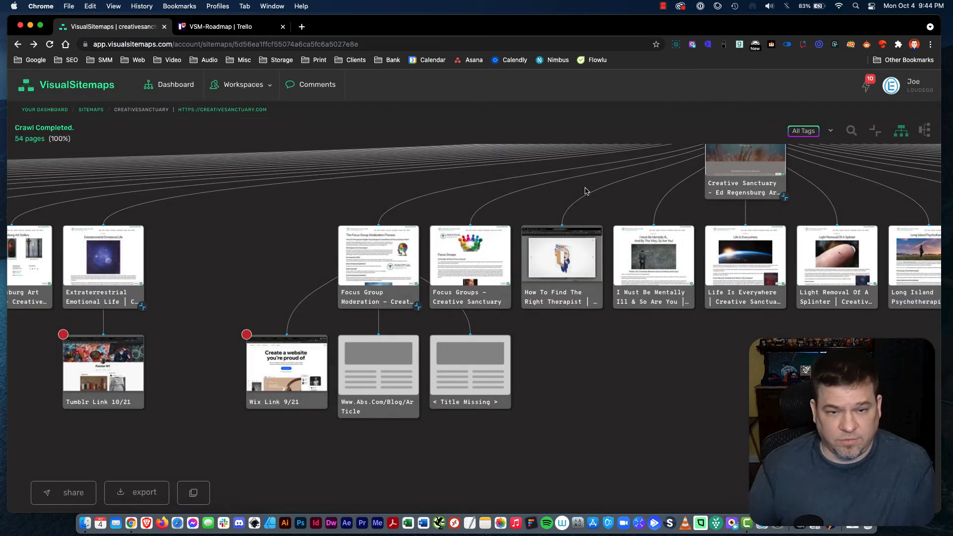
- Title the remaining untitled child page of Focus Group Moderation "NetworkSiteUSA.com"
mouse_move(390, 397)
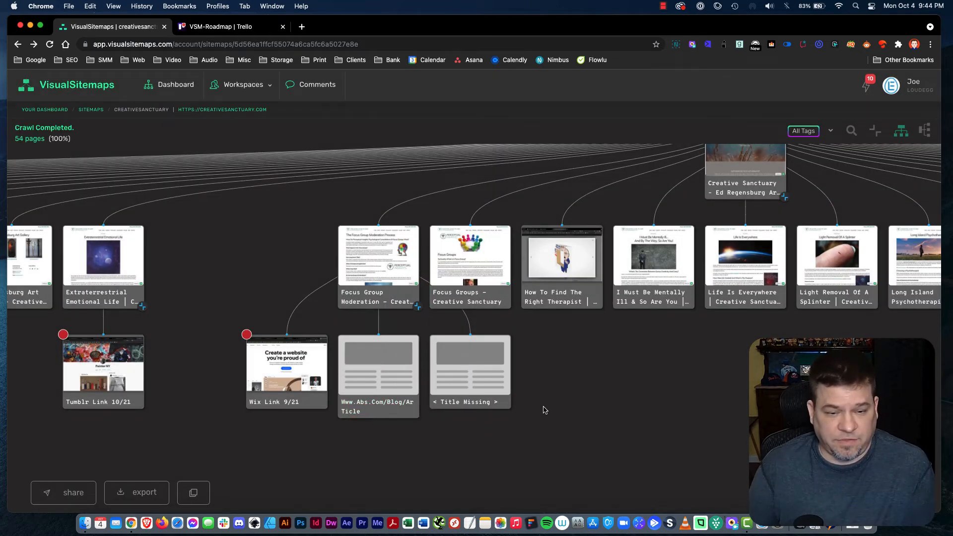
click(461, 403)
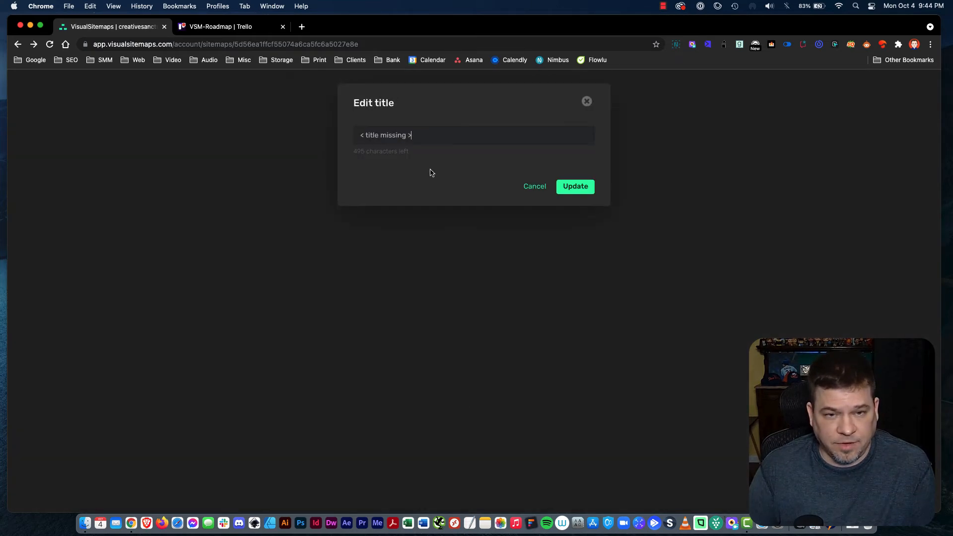
triple_click(407, 140)
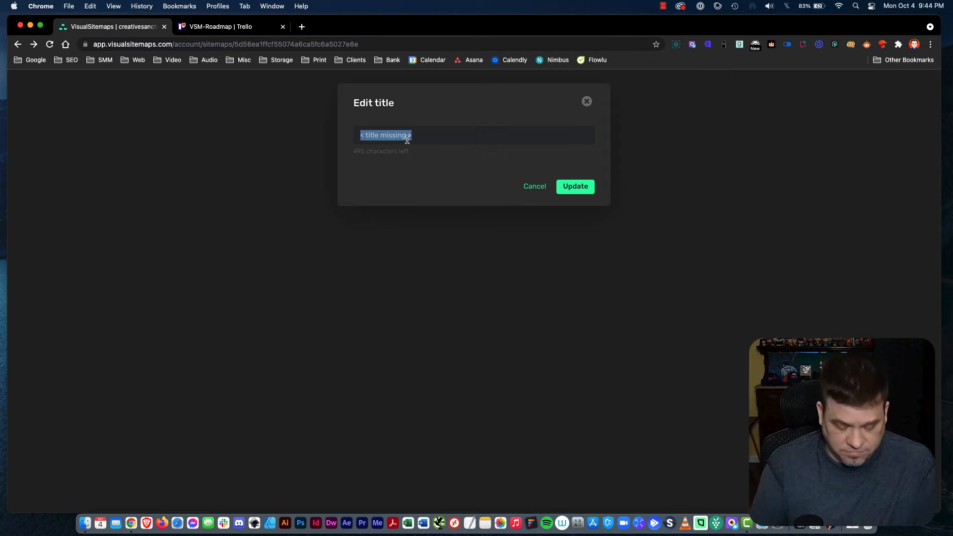
text(NetworkSiteUSA.com)
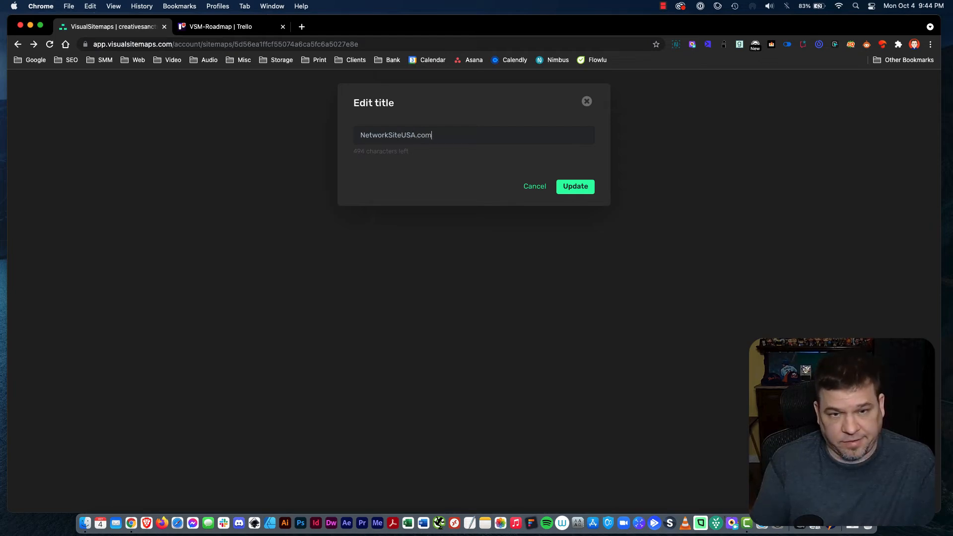
click(590, 188)
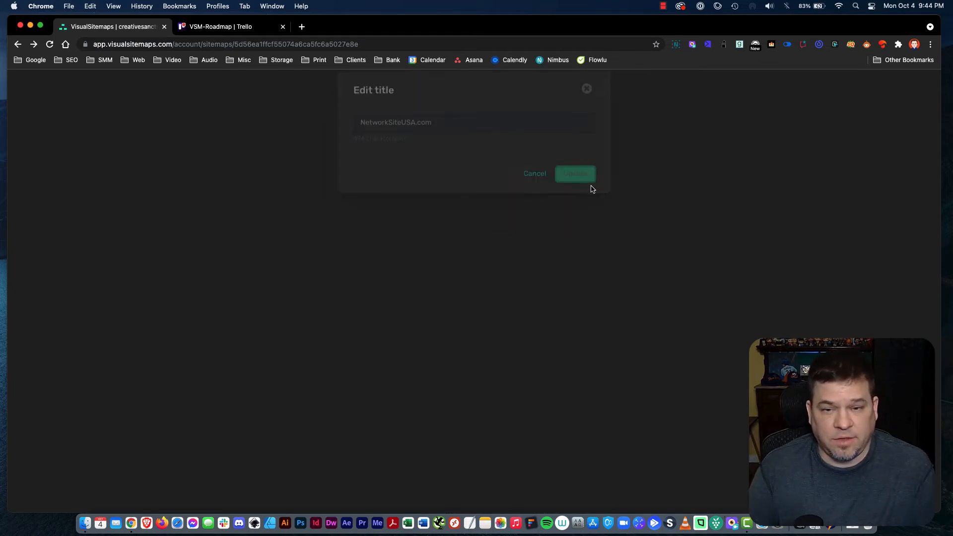
scroll(611, 385, down, 5)
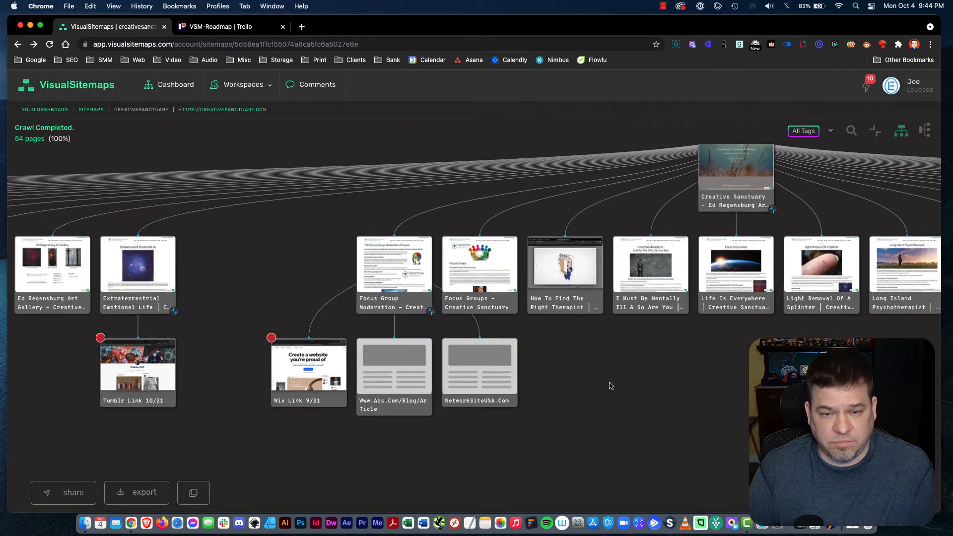
drag(694, 371, 588, 329)
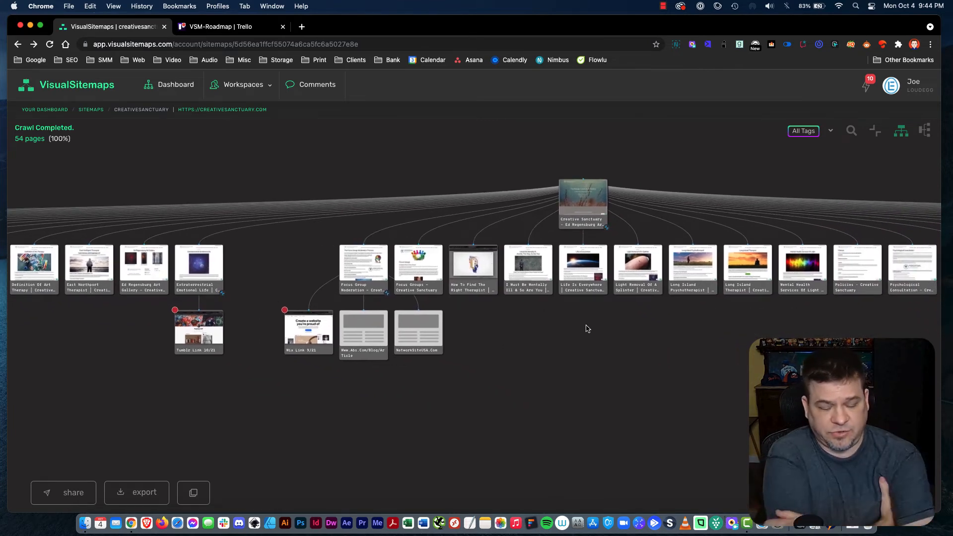
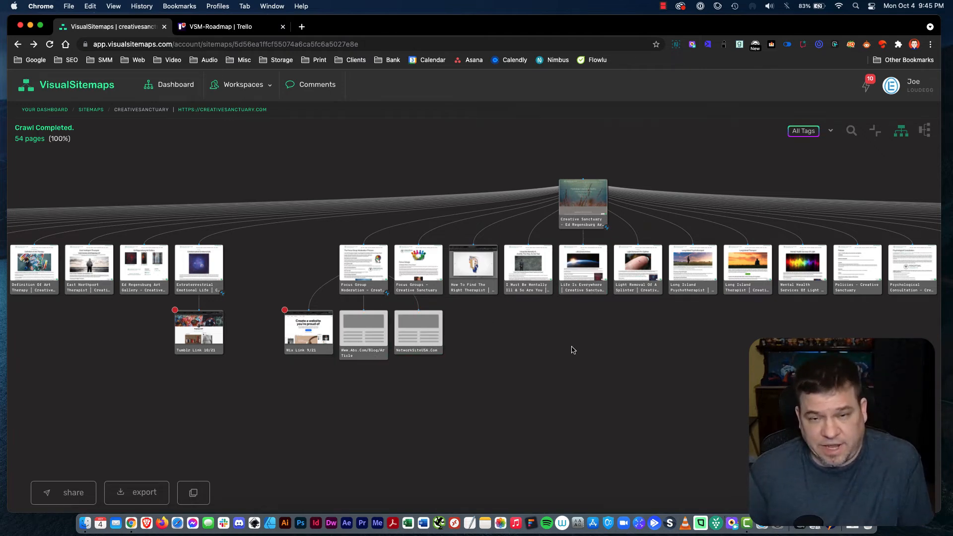
- Collapse all child pages of the creativesanctuary sitemap and expand them again
drag(697, 357, 579, 353)
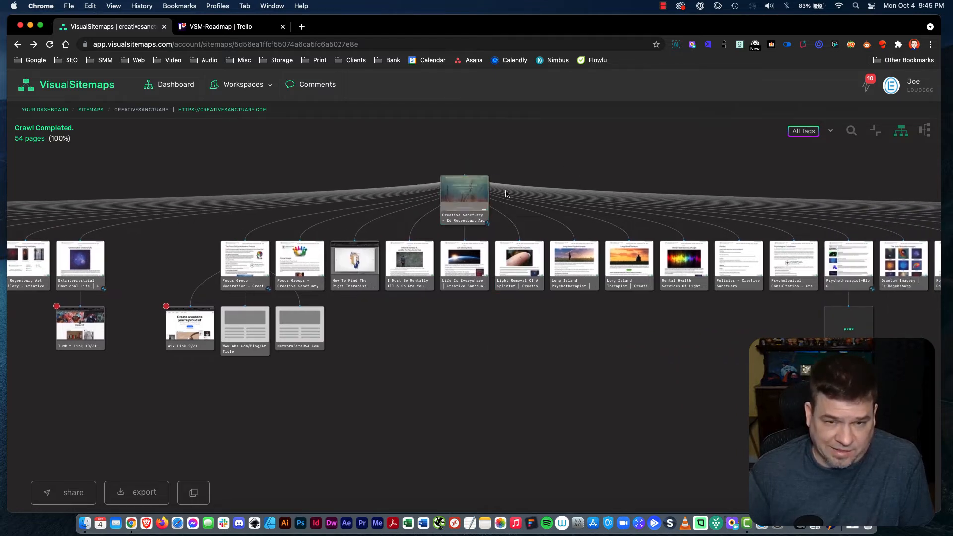
mouse_move(681, 273)
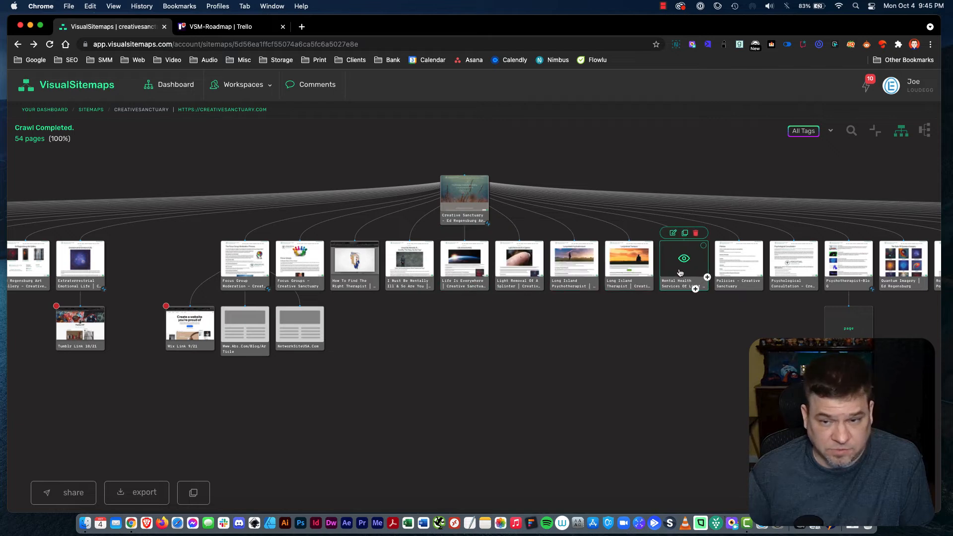
drag(664, 350, 616, 349)
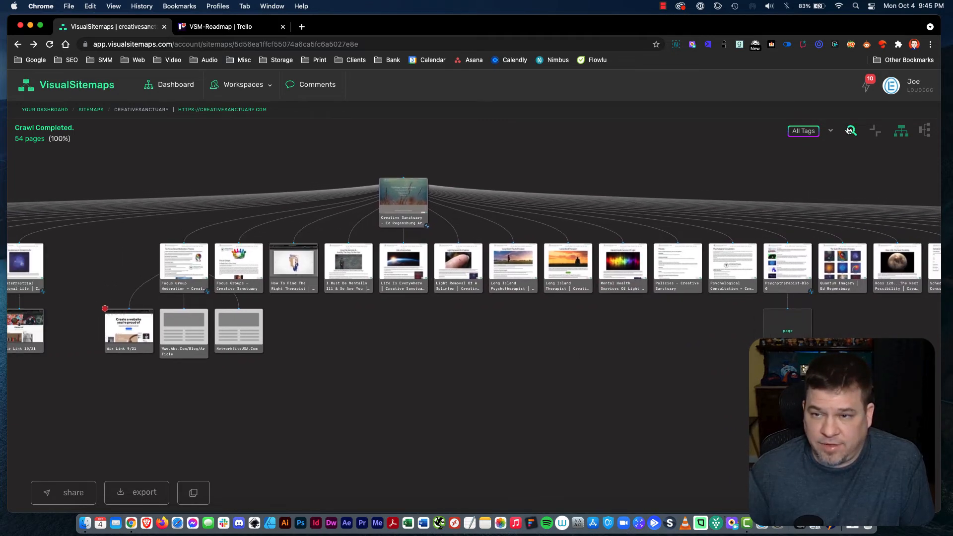
click(877, 132)
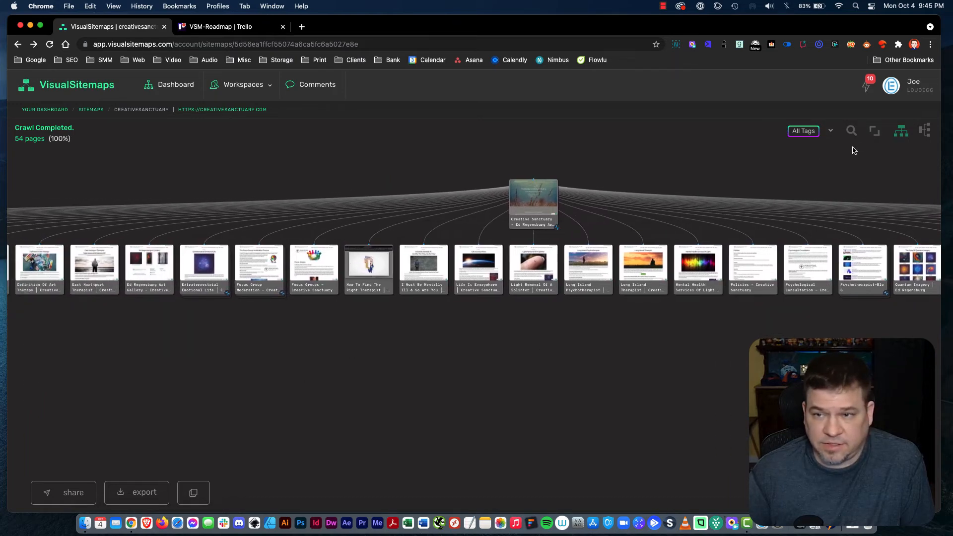
click(873, 133)
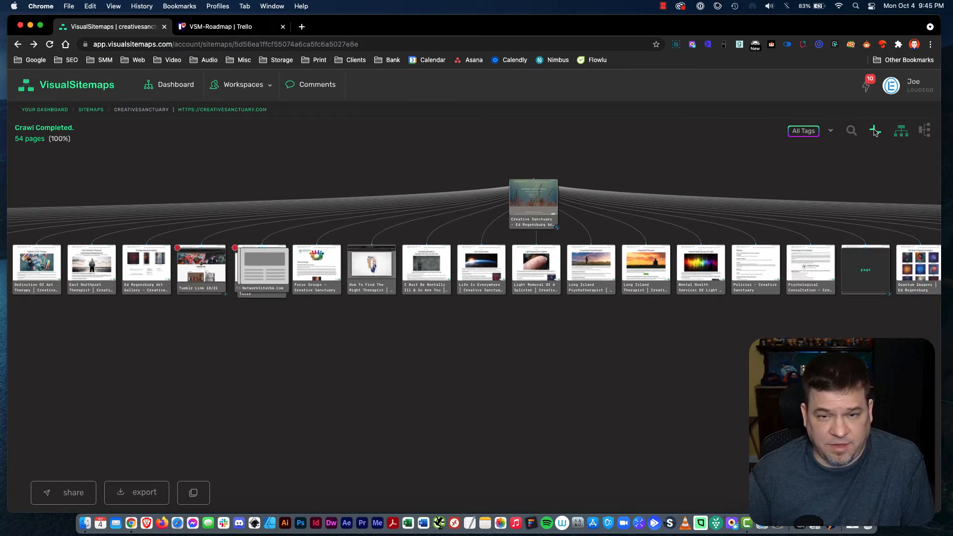
- Examine the whole creativesanctuary sitemap from a distance, surveying its page row and child branches
scroll(615, 344, down, 5)
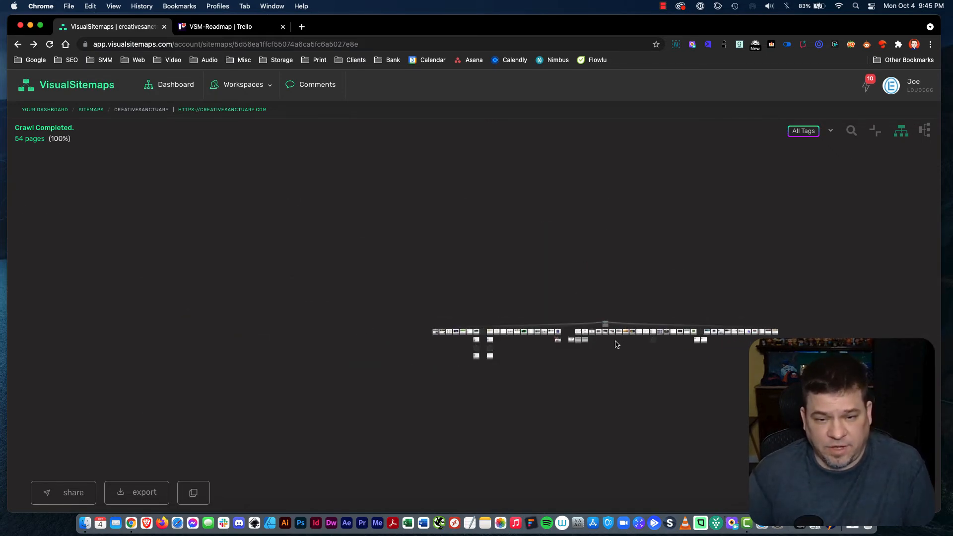
scroll(616, 345, up, 3)
scroll(616, 344, up, 1)
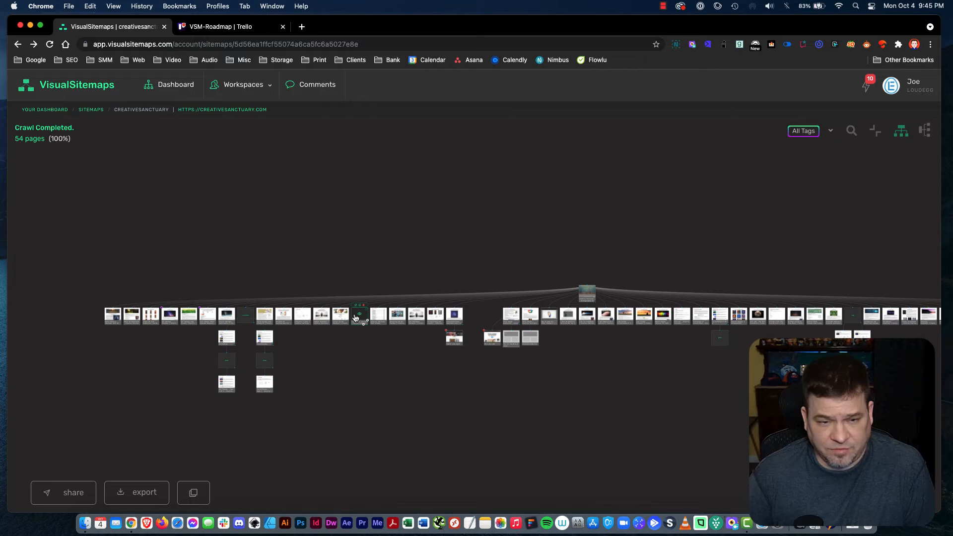
drag(414, 322, 586, 301)
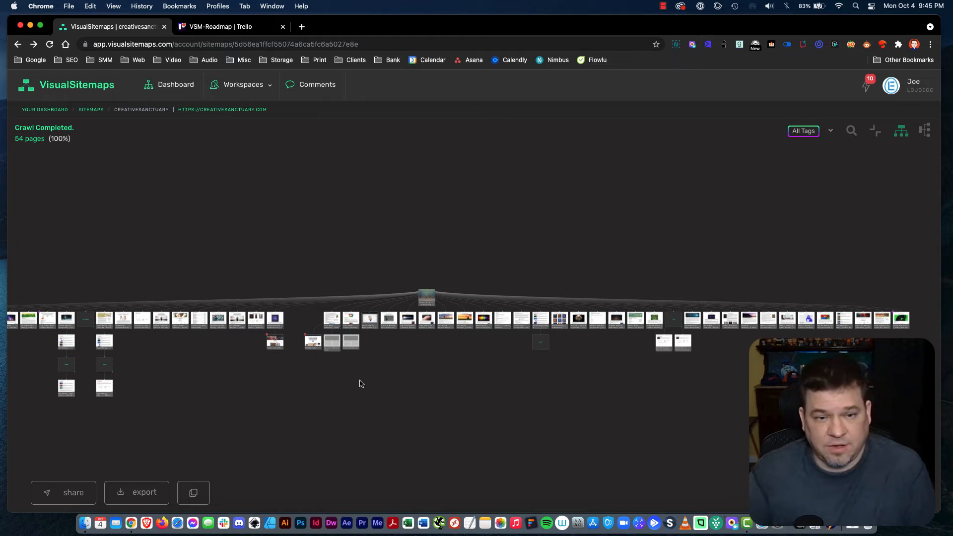
scroll(361, 387, up, 2)
scroll(361, 387, up, 1)
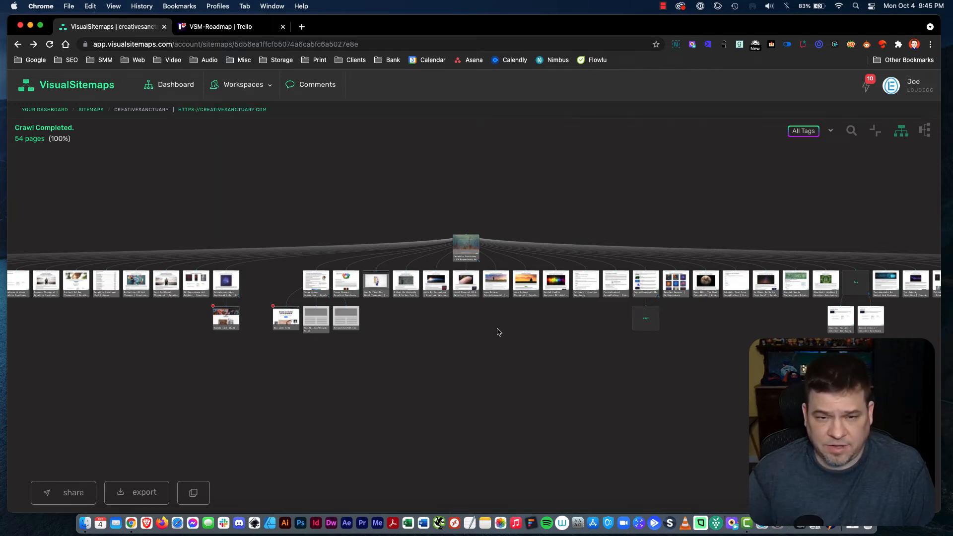
scroll(498, 333, up, 1)
- Inspect the full-size screenshot of the Mental Health Services Of Light page and return to the sitemap
mouse_move(585, 276)
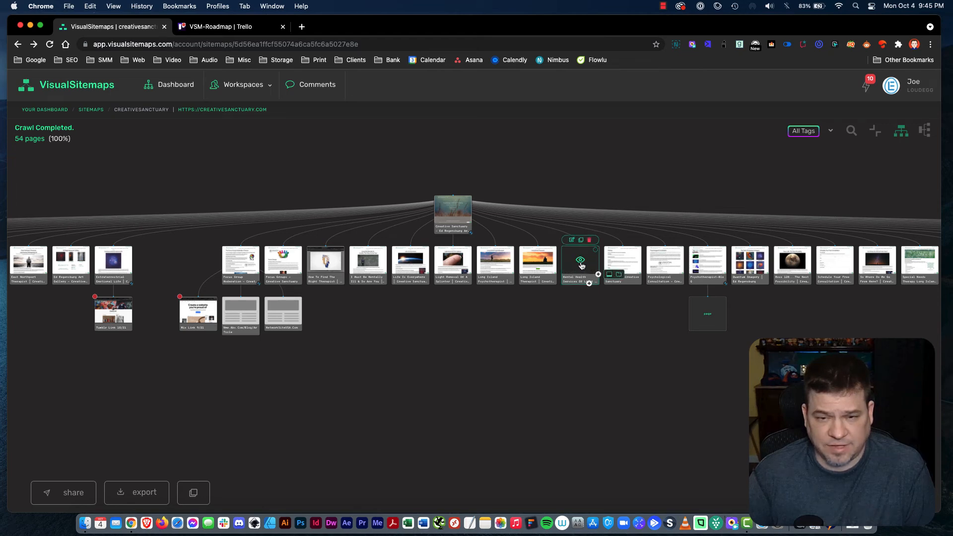
click(581, 262)
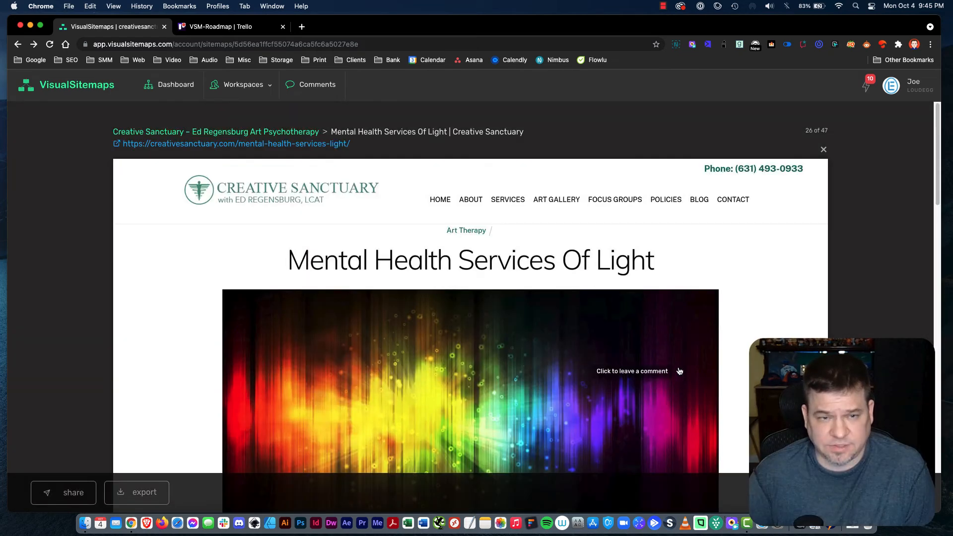
scroll(678, 373, down, 3)
scroll(678, 372, up, 1)
scroll(678, 372, up, 2)
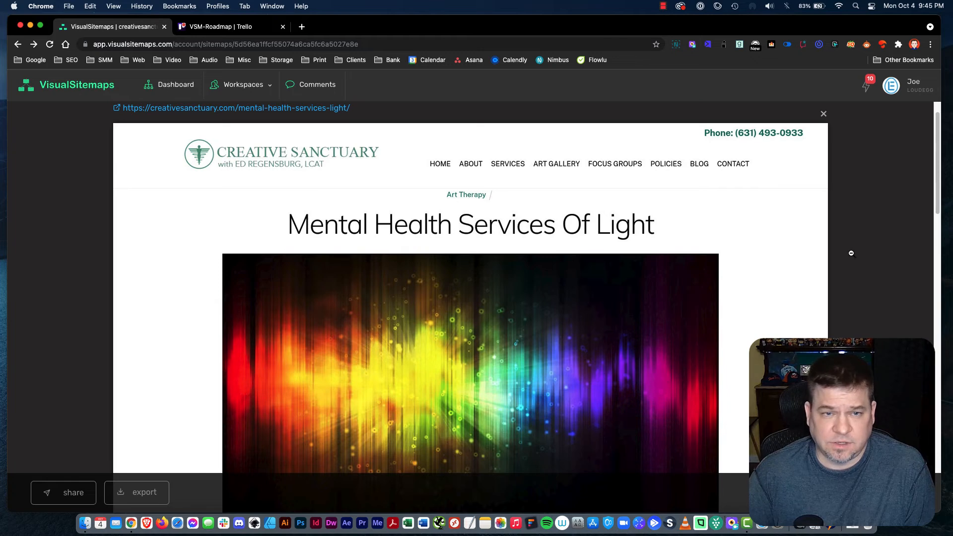
click(824, 115)
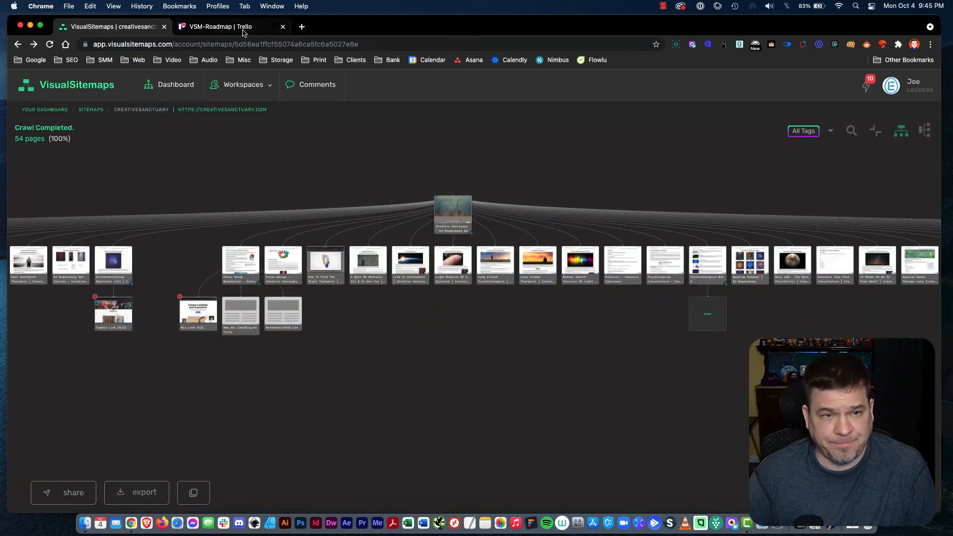
- Switch to the VSM-Roadmap Trello board and read through the feature cards in the Exploring list
click(223, 27)
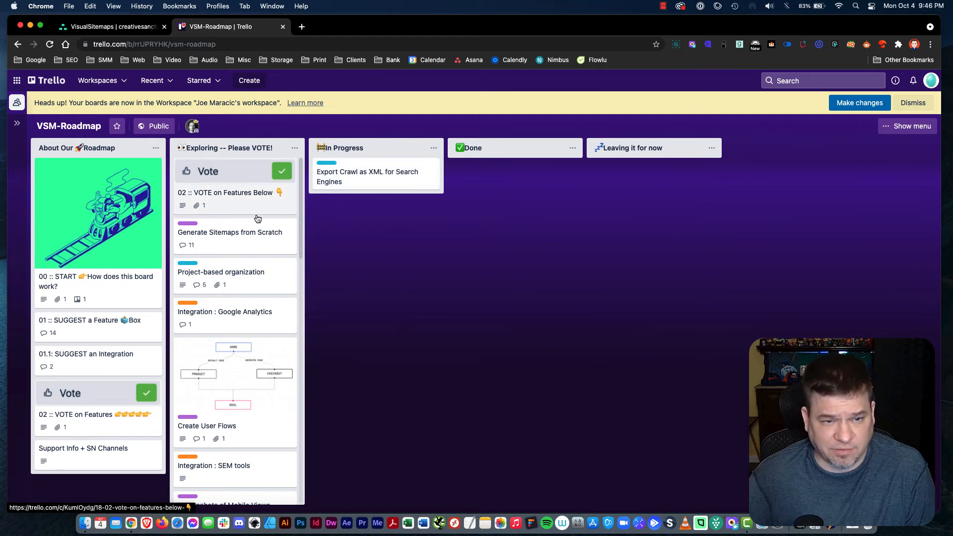
scroll(256, 320, down, 1)
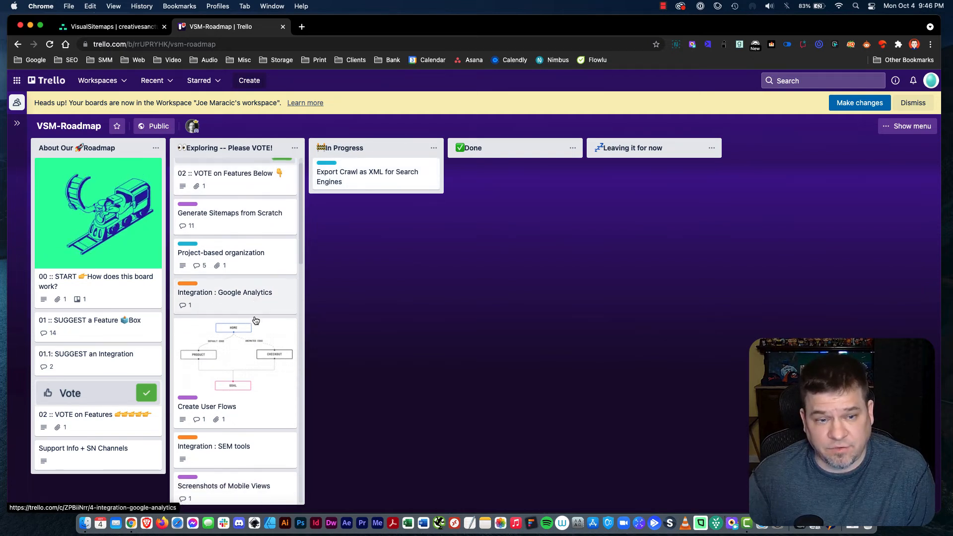
scroll(254, 320, down, 2)
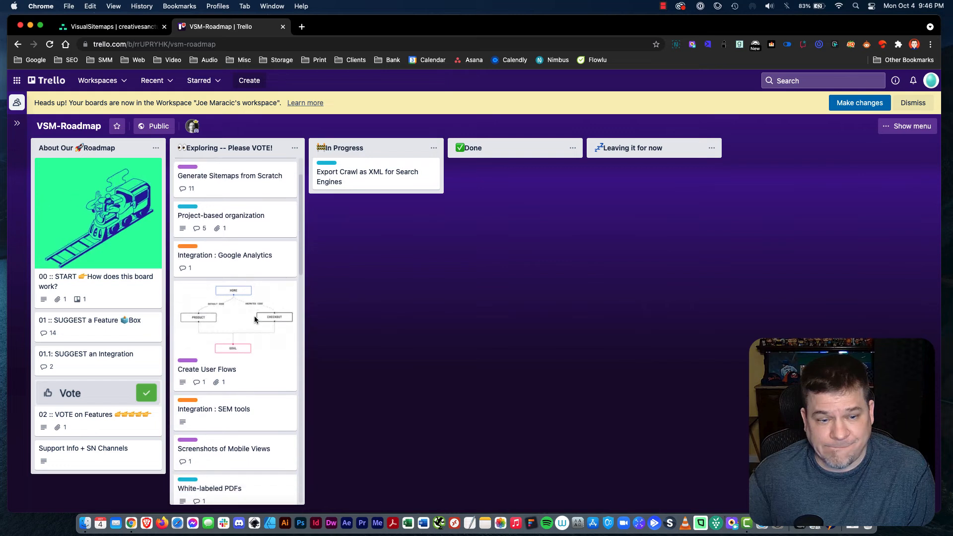
scroll(255, 320, down, 3)
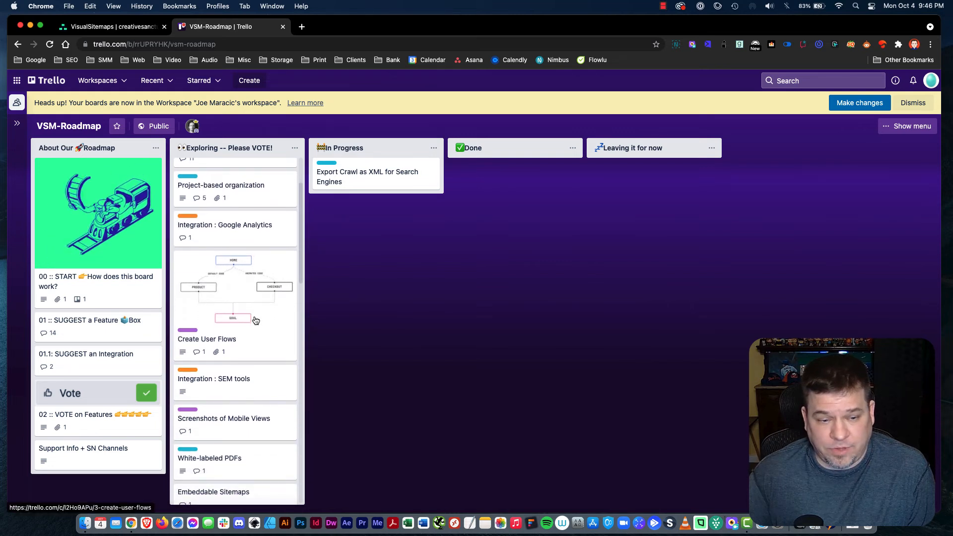
scroll(256, 321, down, 5)
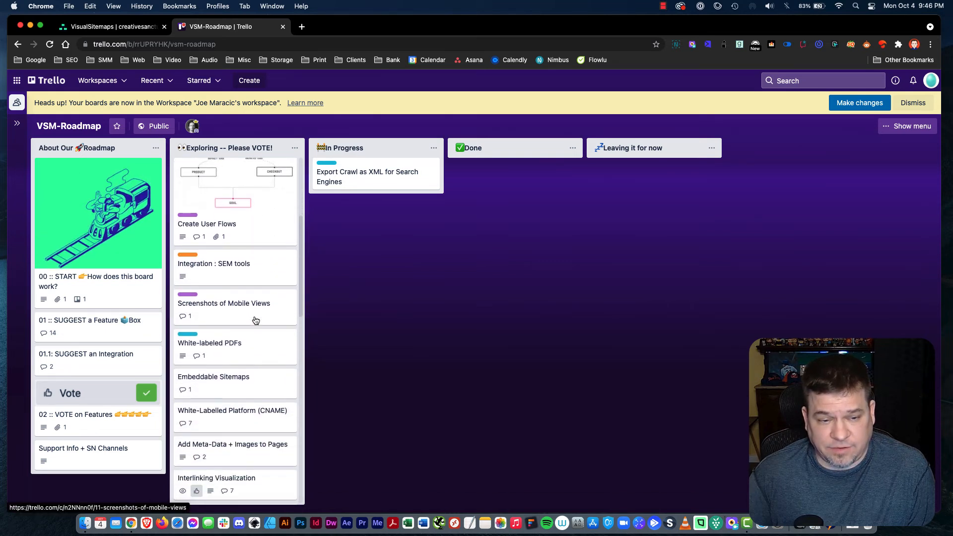
scroll(255, 320, down, 5)
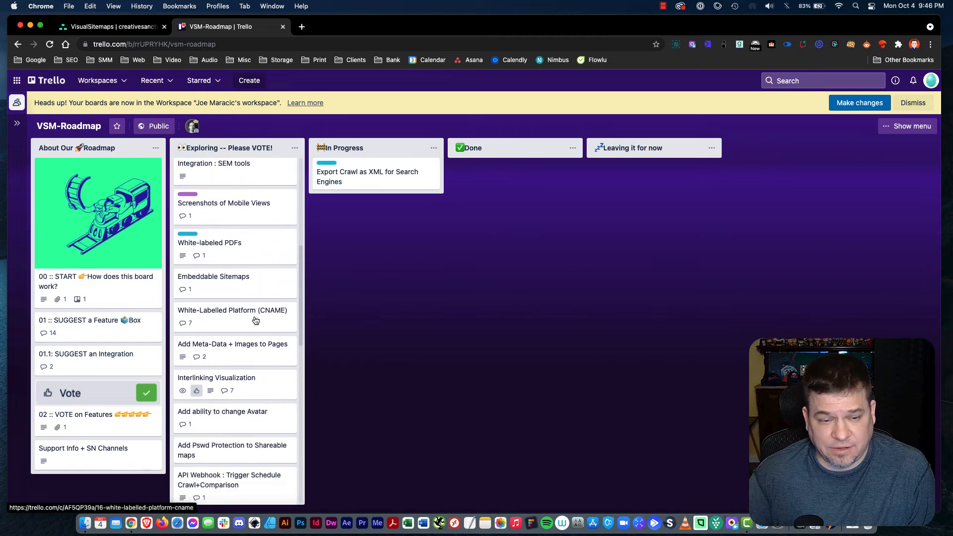
scroll(256, 321, down, 2)
scroll(256, 320, down, 7)
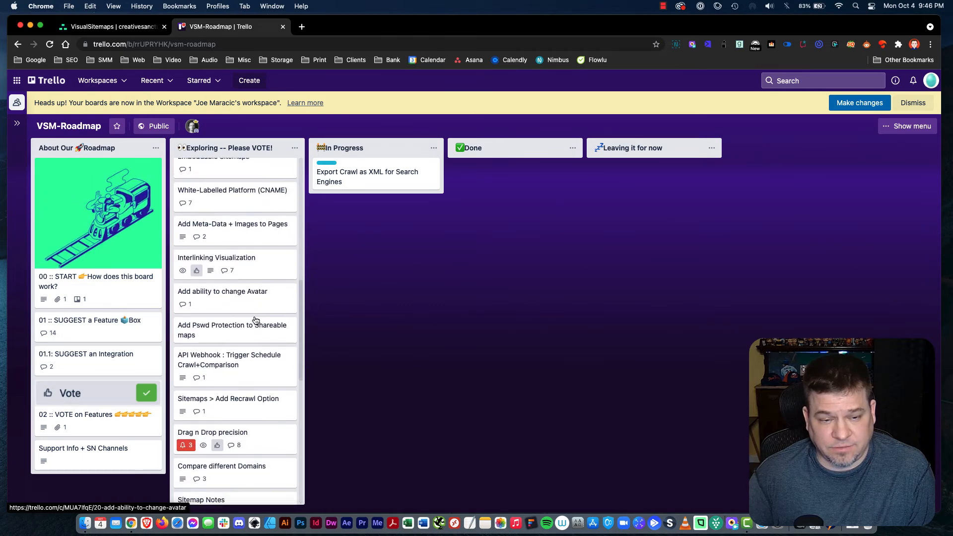
- Return to the VisualSitemaps sitemap and add a blank sibling page directly after the Long Island Psychotherapist page
click(128, 29)
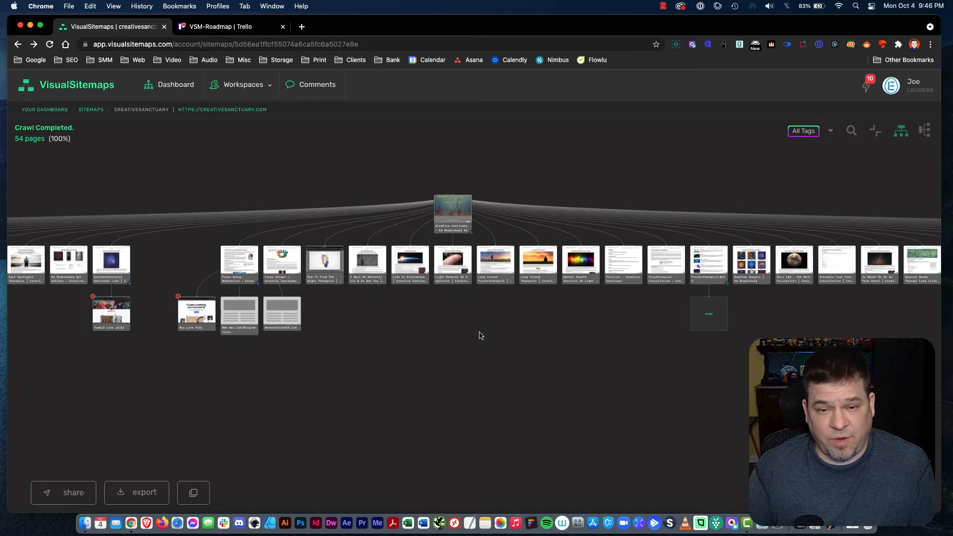
scroll(479, 335, up, 3)
scroll(480, 336, up, 1)
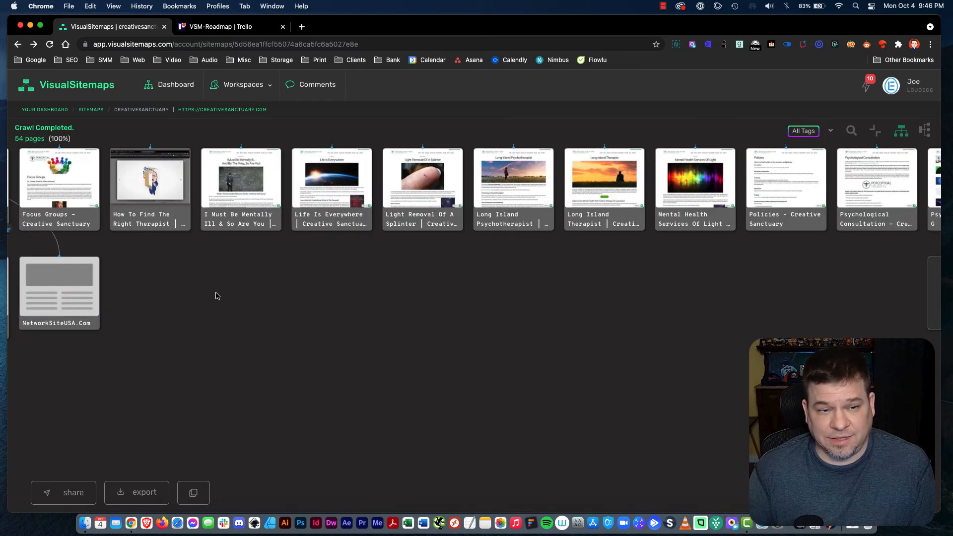
scroll(215, 296, down, 2)
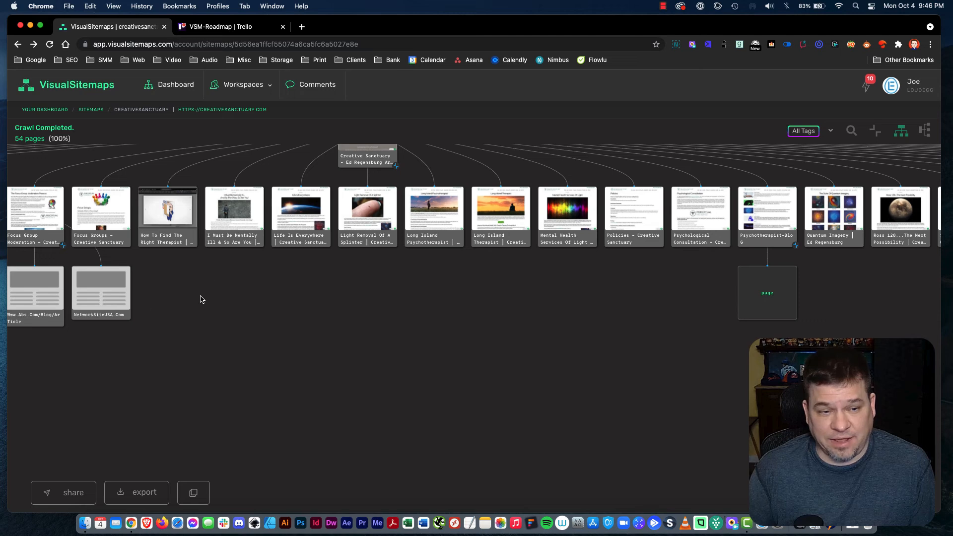
mouse_move(114, 287)
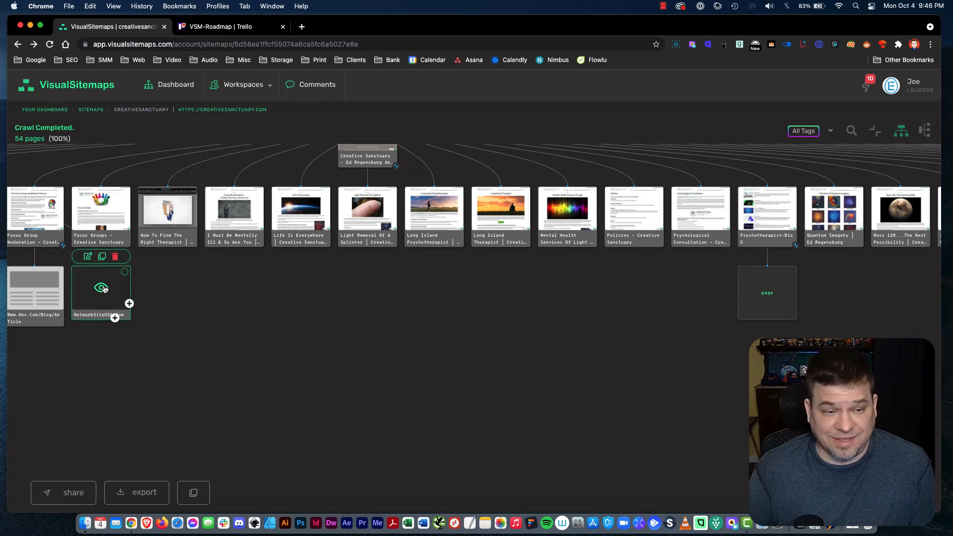
mouse_move(117, 214)
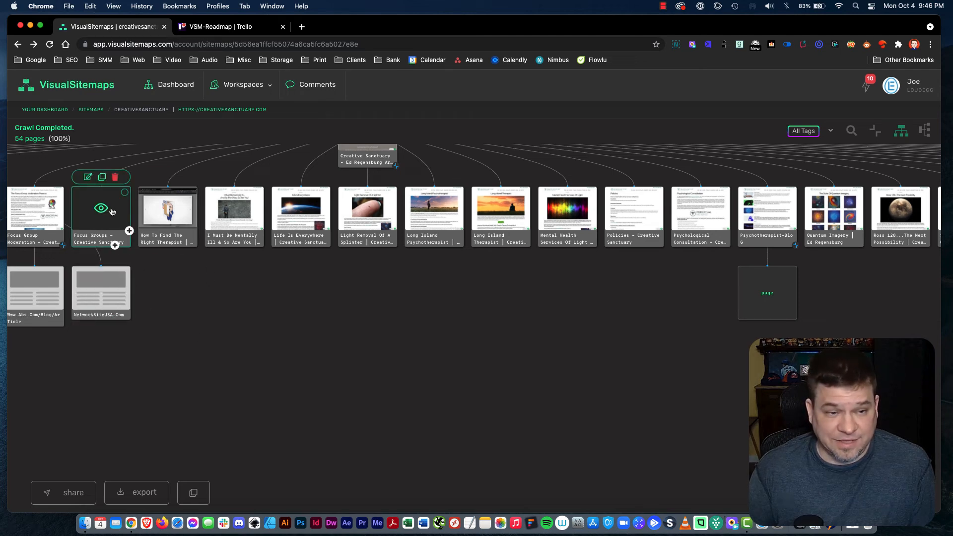
mouse_move(456, 221)
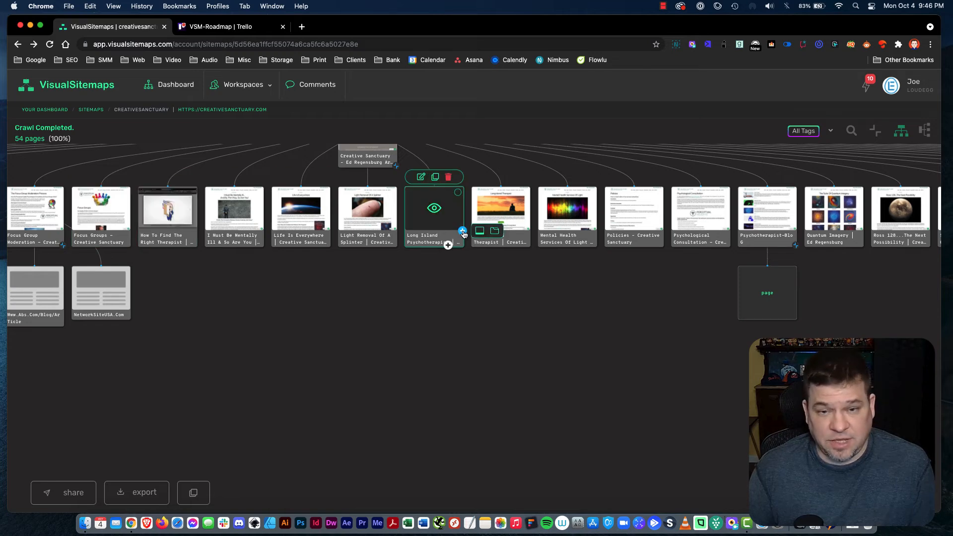
click(463, 232)
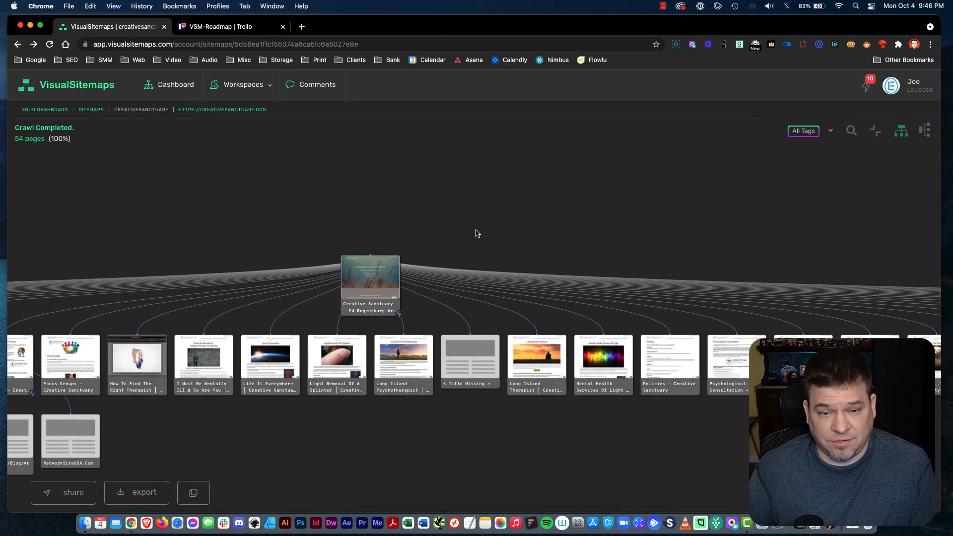
- Add a blank sibling page directly after the Light Removal Of A Splinter page
mouse_move(392, 268)
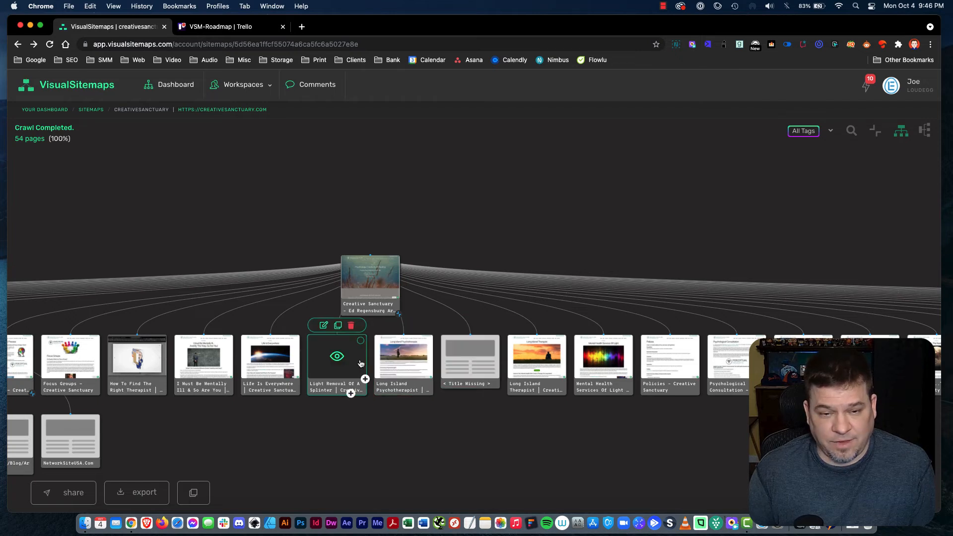
mouse_move(366, 381)
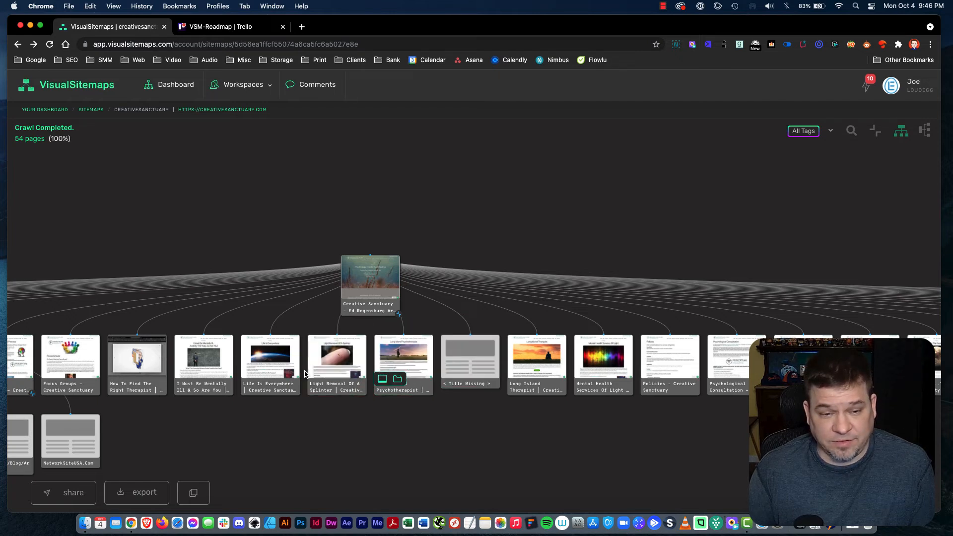
click(383, 379)
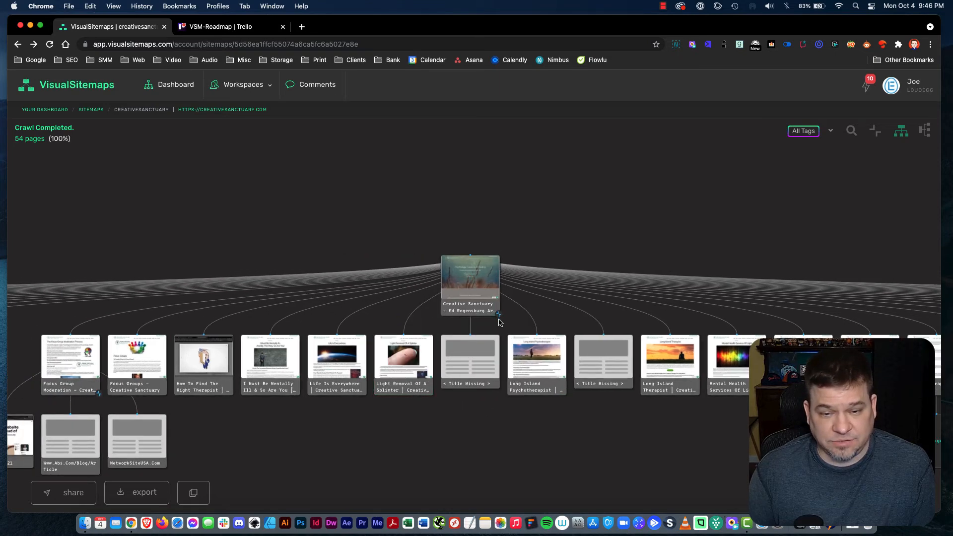
- Duplicate the Long Island Psychotherapist page and nest the second instance under the untitled page that follows it
mouse_move(405, 359)
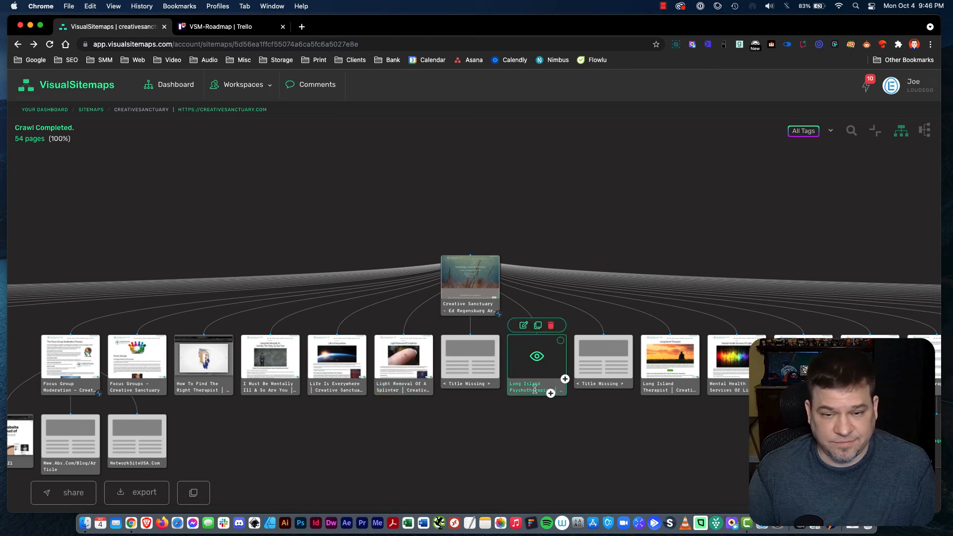
drag(688, 198, 617, 177)
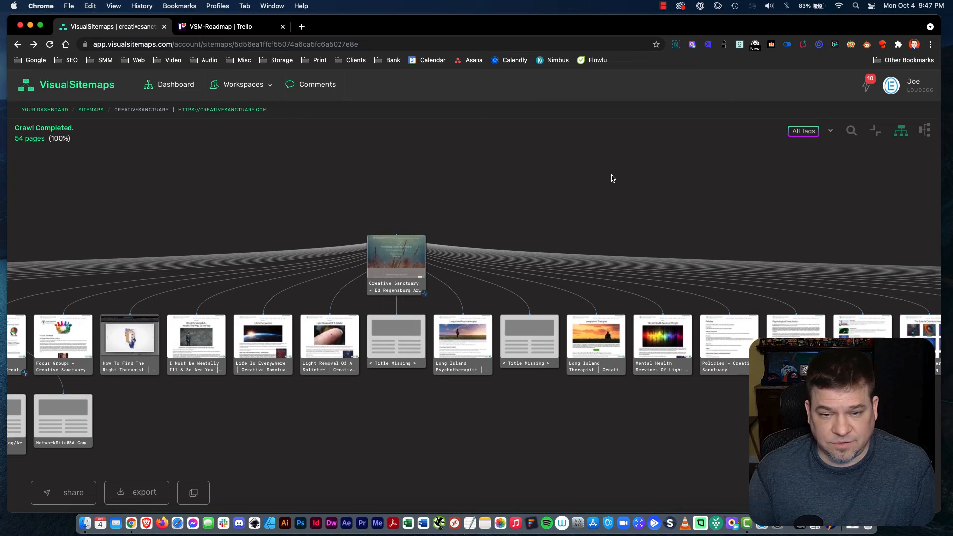
mouse_move(530, 349)
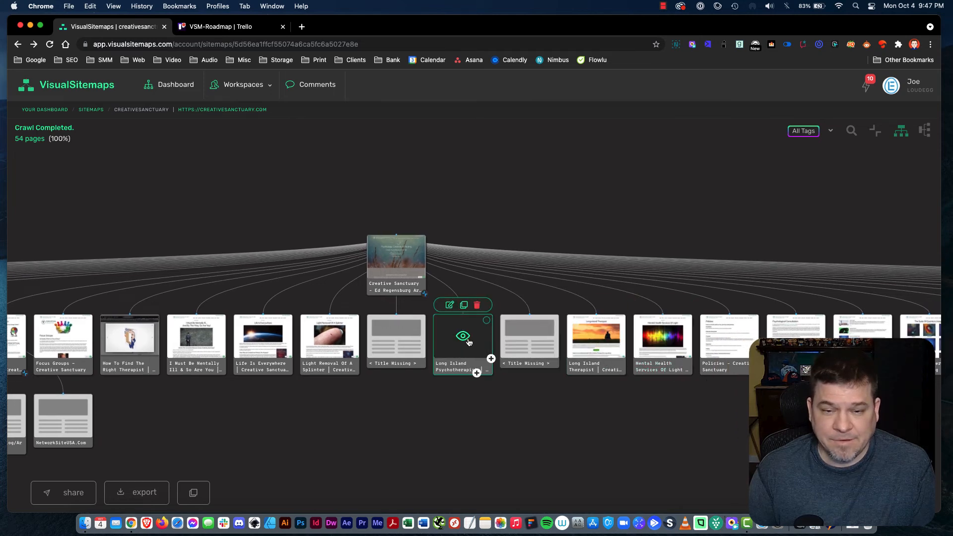
click(464, 306)
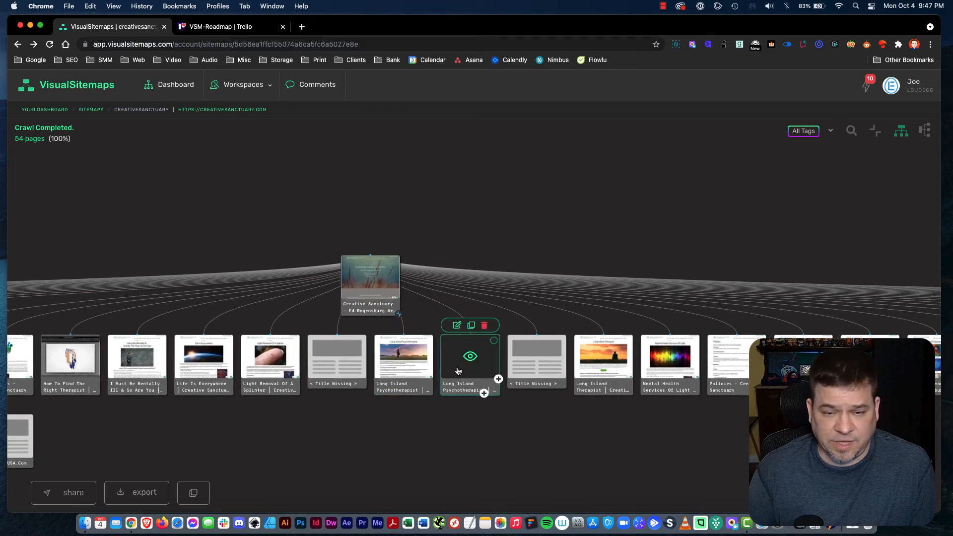
drag(460, 370, 521, 363)
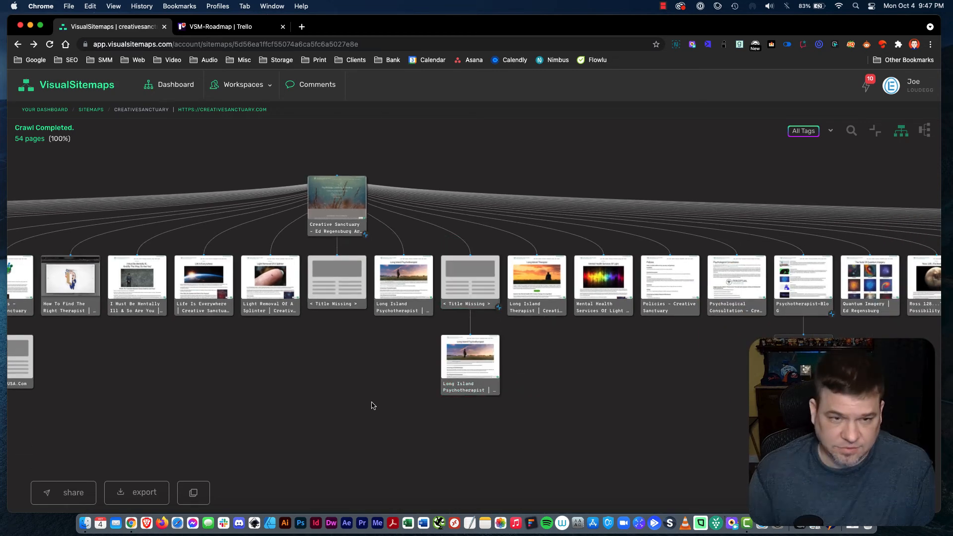
- Open the Life Is Everywhere page preview and post a public comment reading "Change Heading" beside its heading
drag(383, 395, 445, 409)
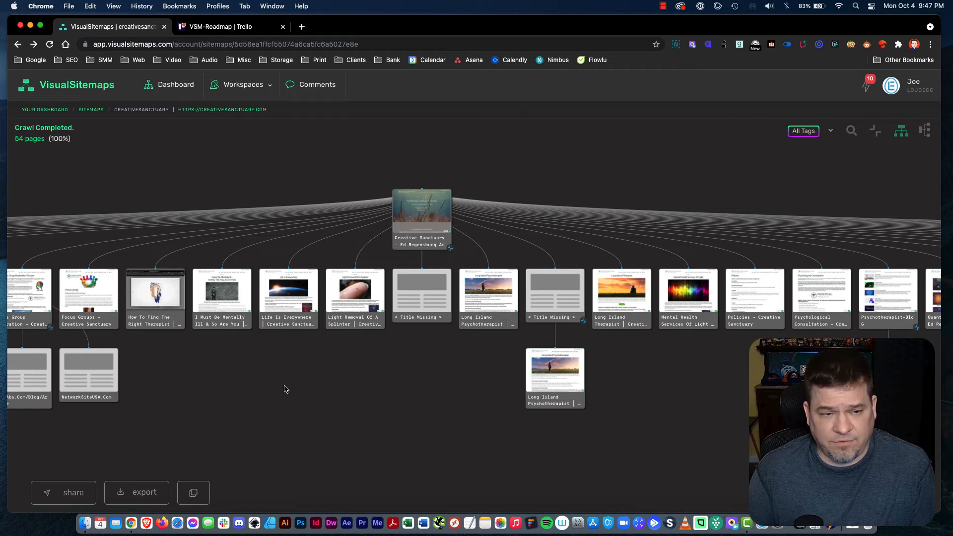
drag(284, 390, 510, 385)
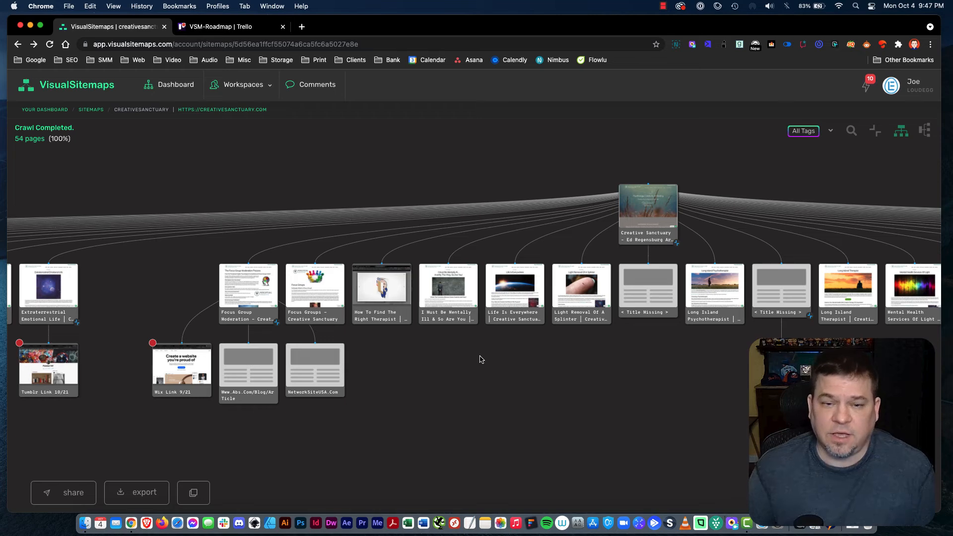
mouse_move(455, 304)
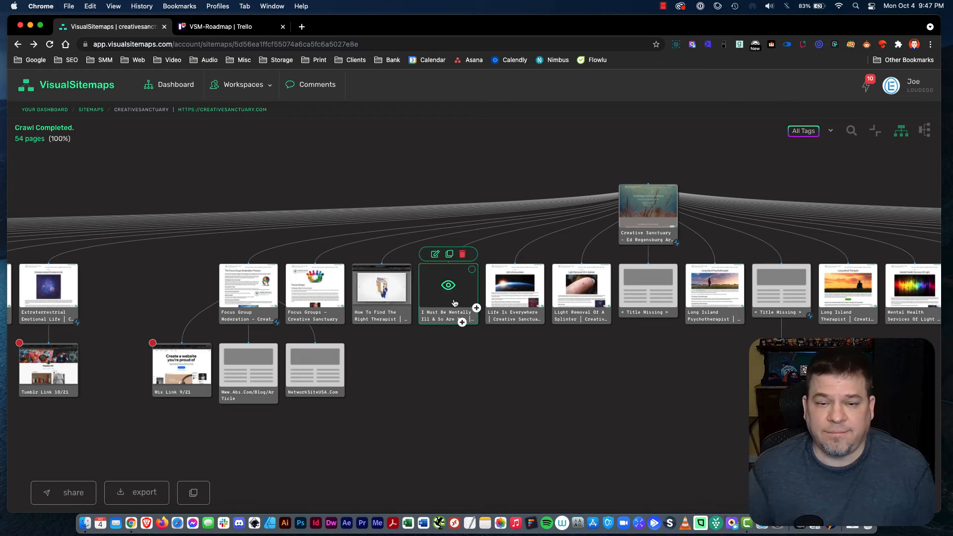
click(532, 297)
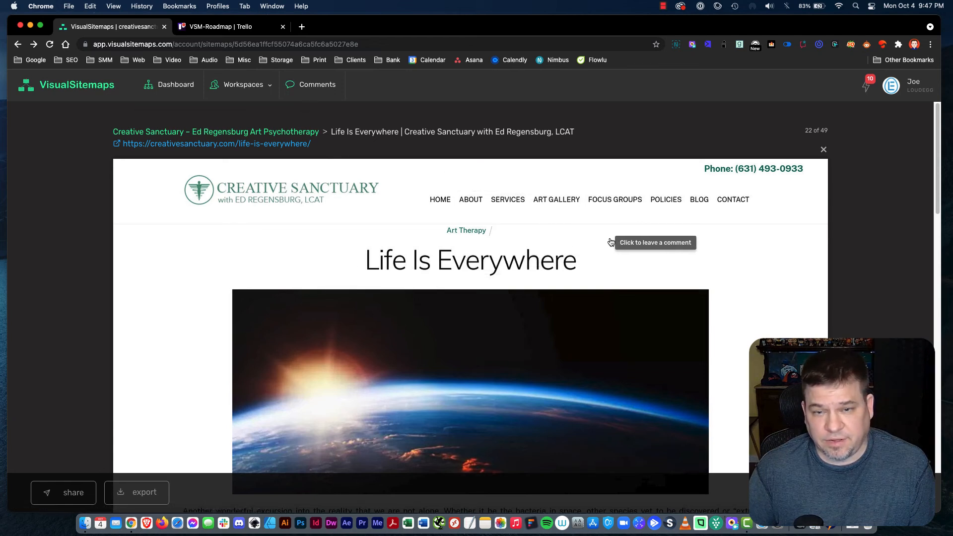
click(581, 261)
click(585, 344)
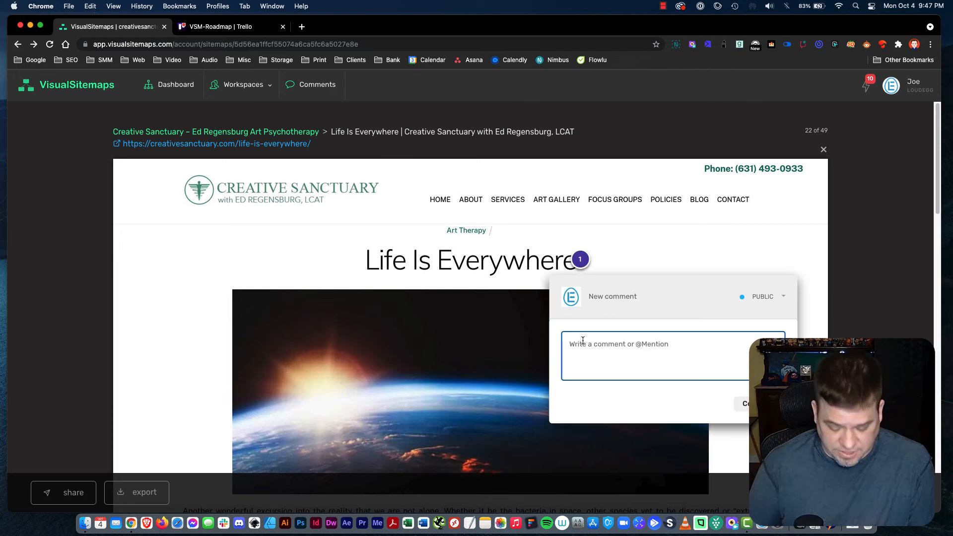
text(Change)
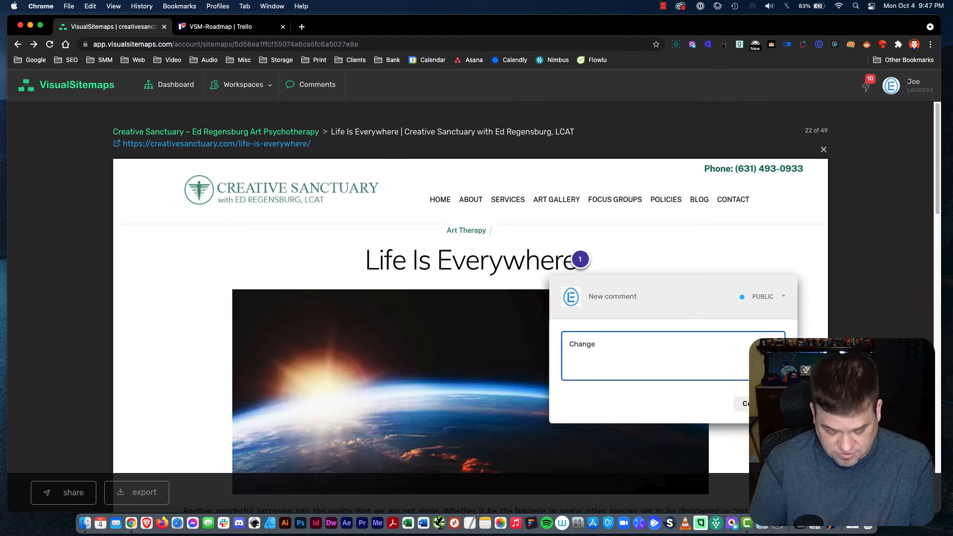
text( Heading)
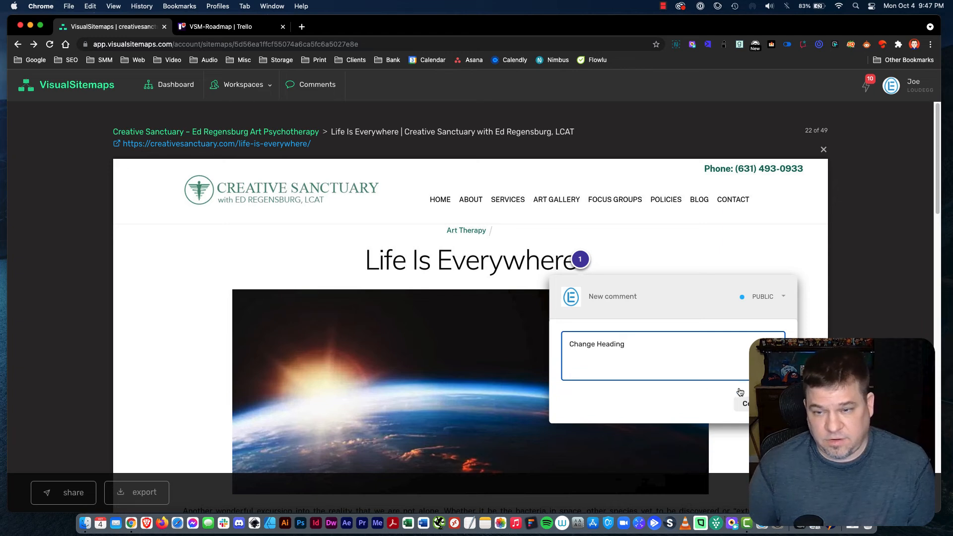
click(743, 403)
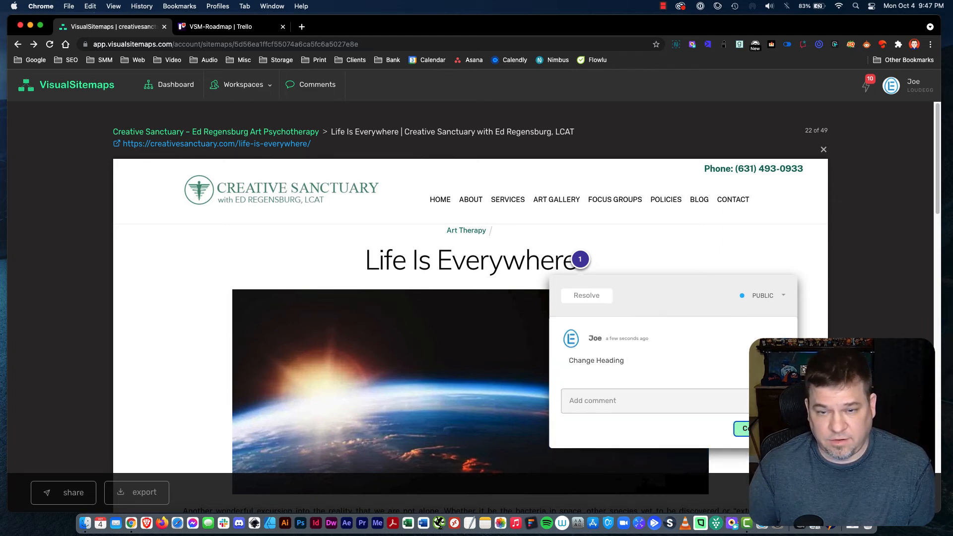
- Add a second public comment reading "Need new photo" to the Life Is Everywhere page, placing its marker on the banner image
click(822, 343)
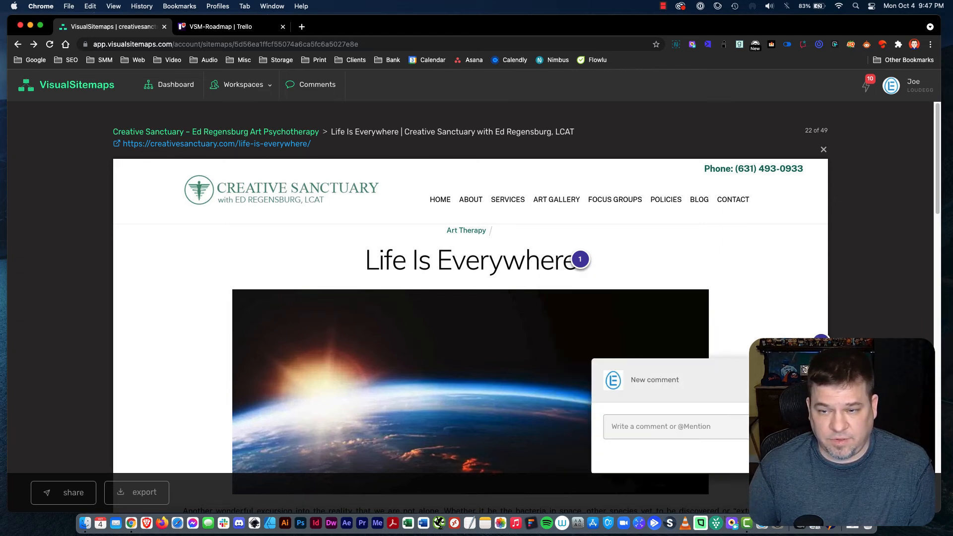
mouse_move(822, 343)
mouse_down()
mouse_move(704, 375)
mouse_move(513, 358)
mouse_move(449, 341)
mouse_move(378, 343)
mouse_up()
click(392, 427)
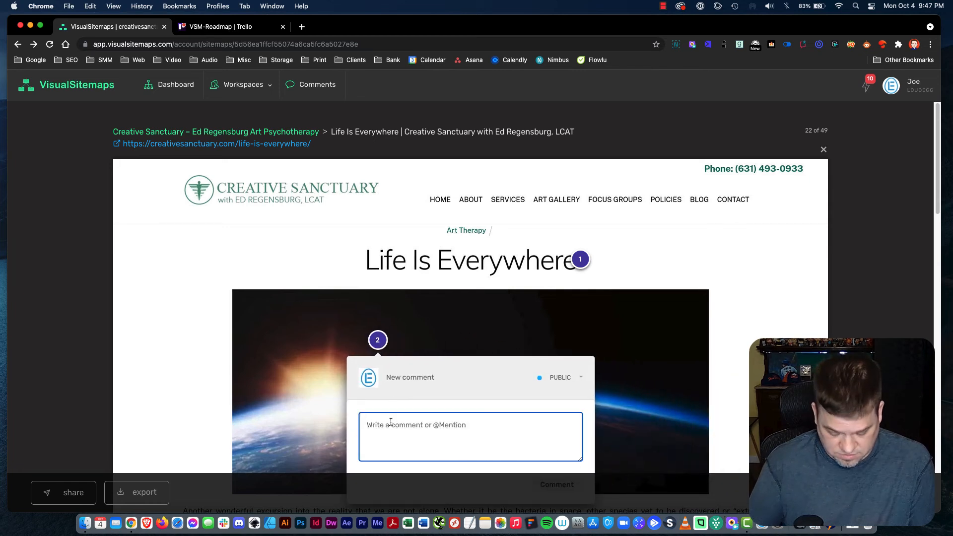
text(A)
key(BackSpace)
text(N)
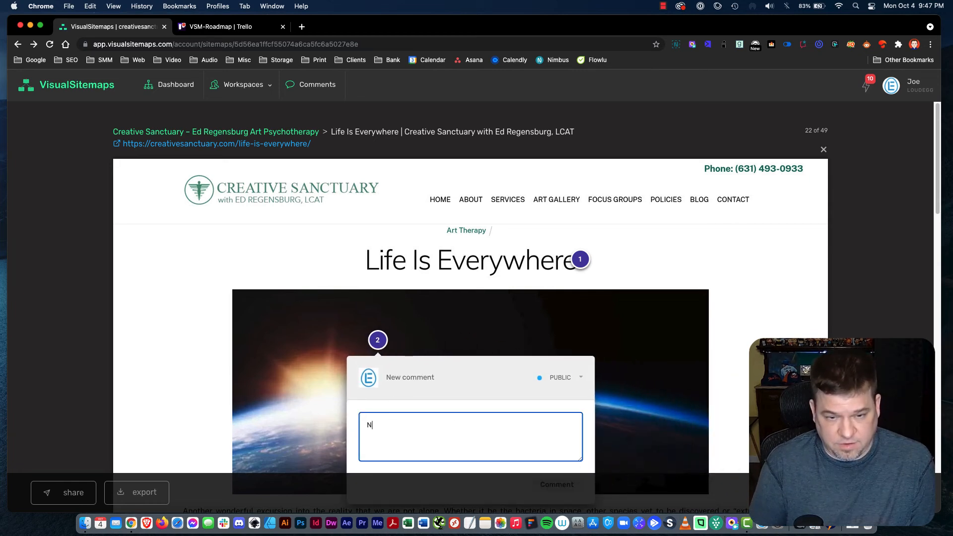
text(eed new photo)
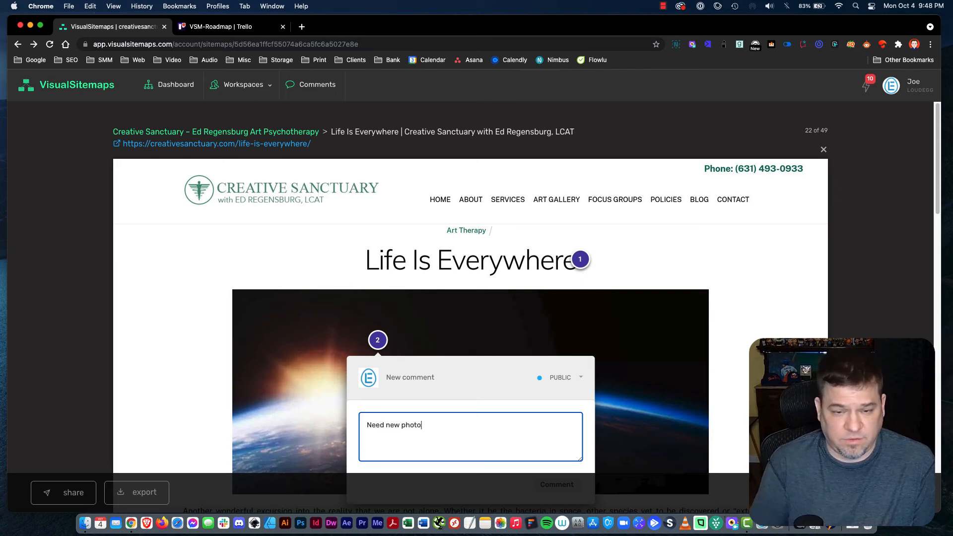
key(Return)
scroll(651, 366, down, 3)
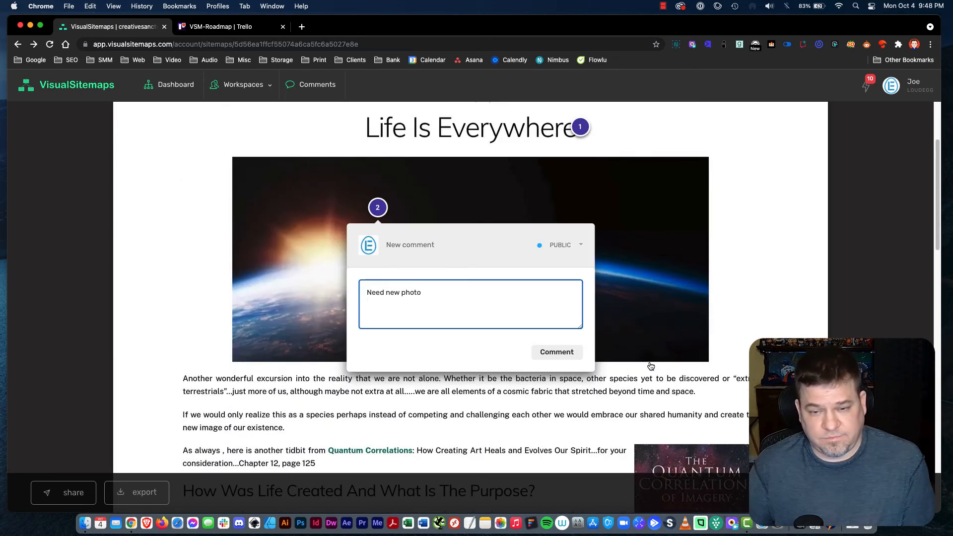
click(556, 352)
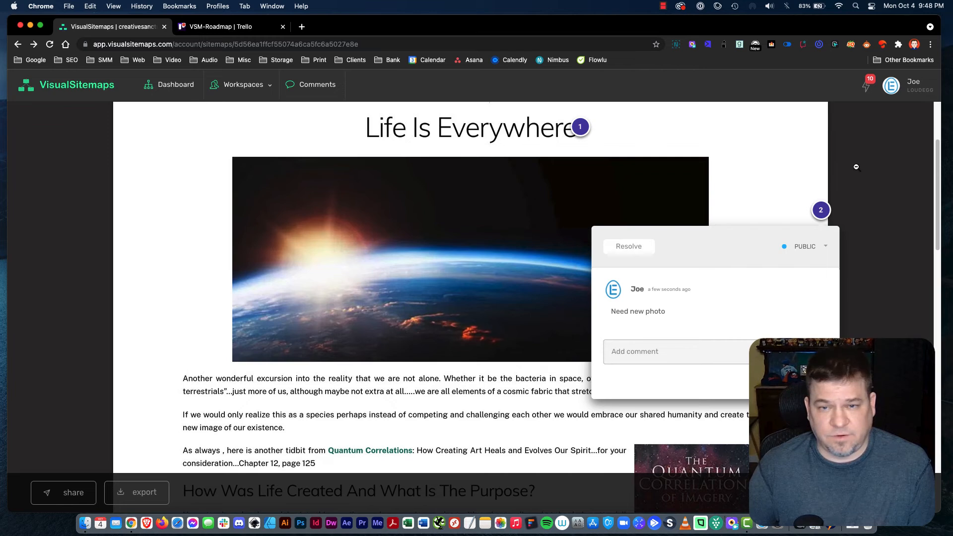
- Leave the Life Is Everywhere preview and return to the Creative Sanctuary sitemap
scroll(611, 150, up, 1)
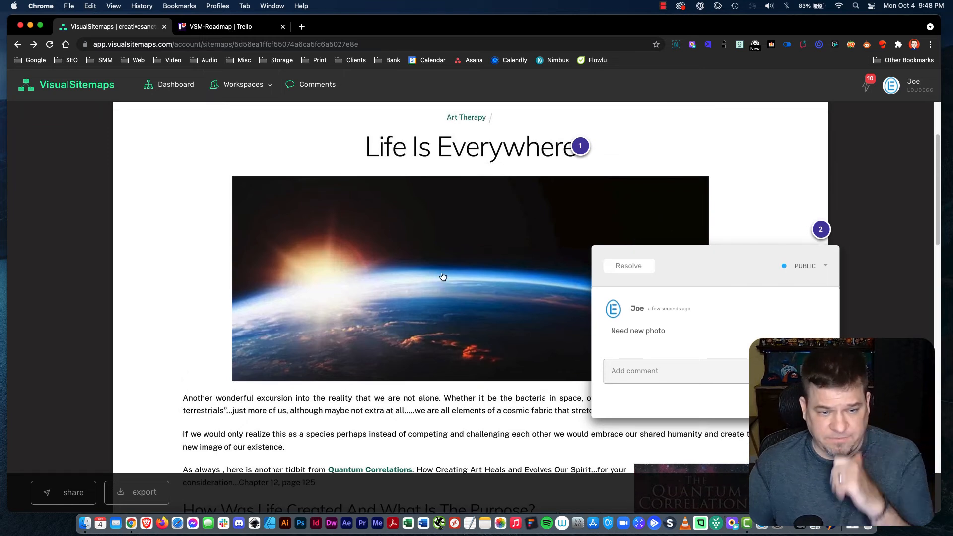
click(158, 497)
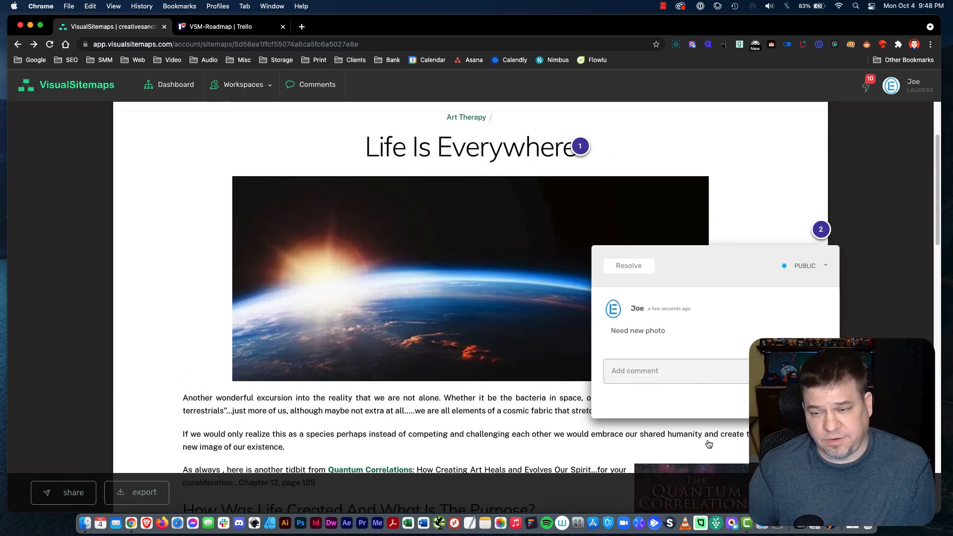
scroll(127, 189, up, 3)
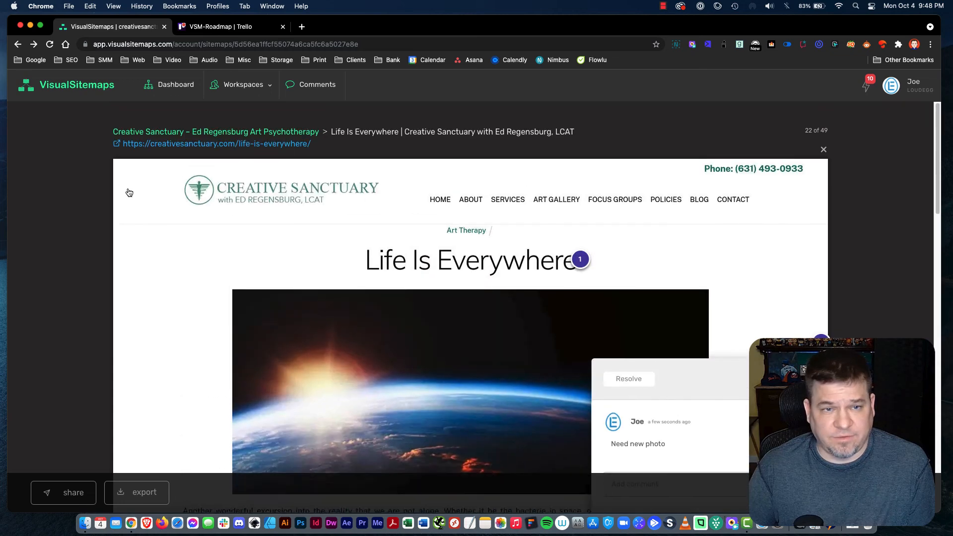
click(259, 129)
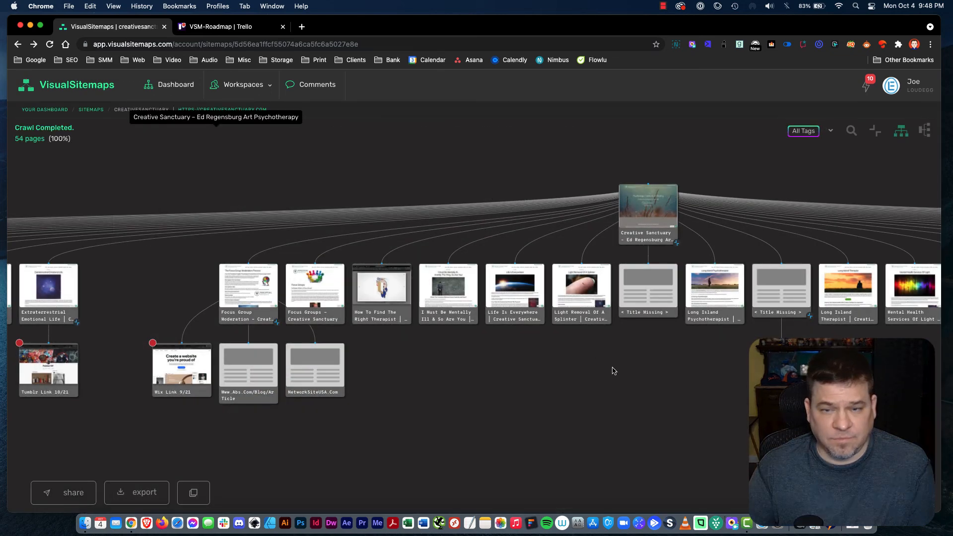
- Filter the sitemap by the Backlinks tag to highlight its pages, and switch back to showing all tags
drag(608, 385, 446, 397)
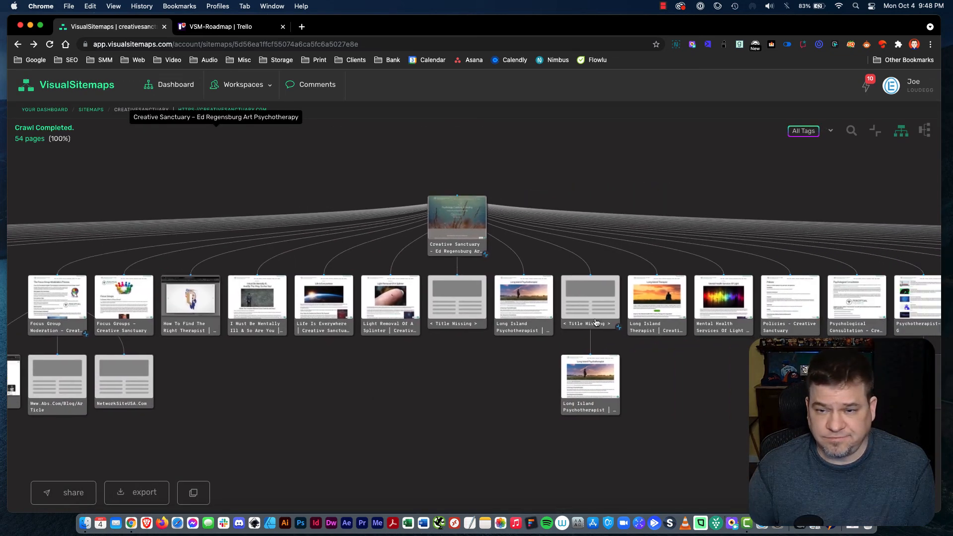
click(831, 132)
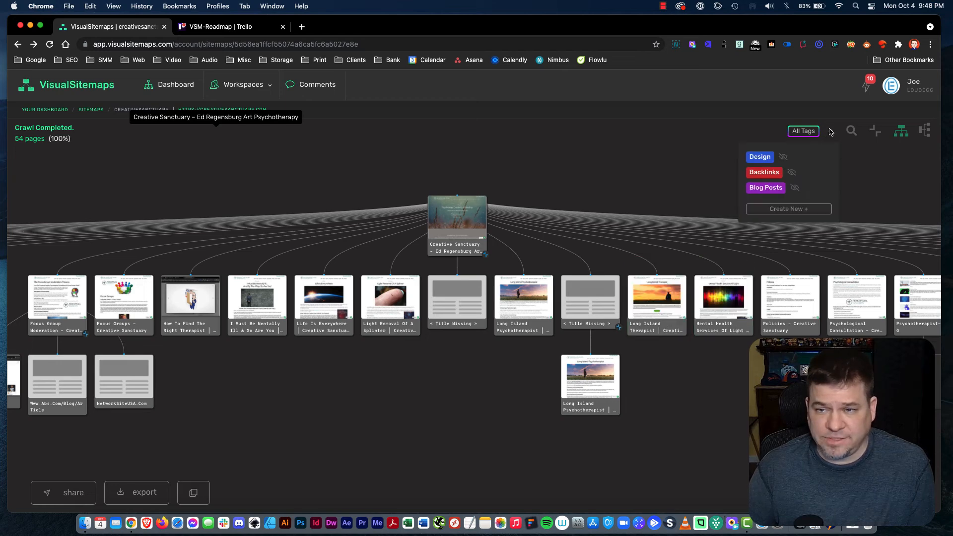
click(791, 173)
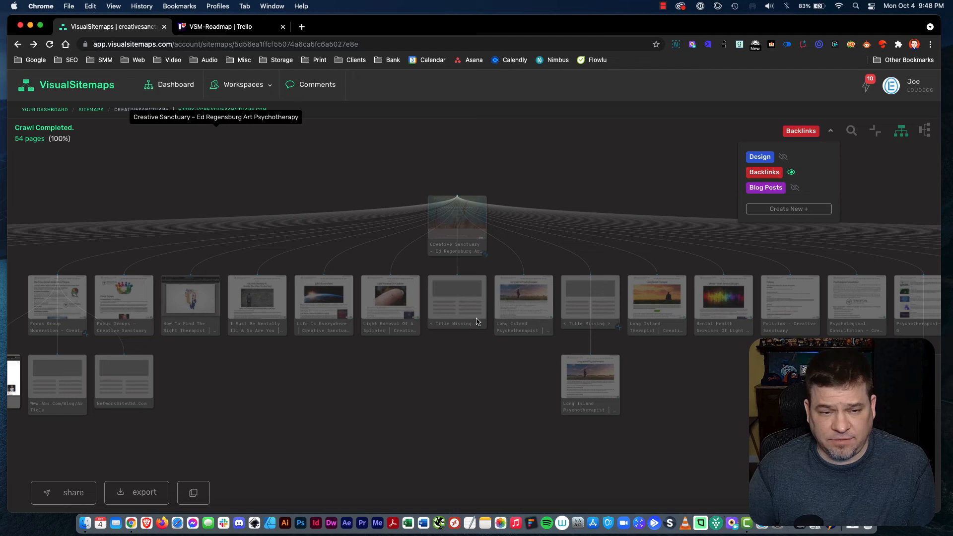
click(515, 378)
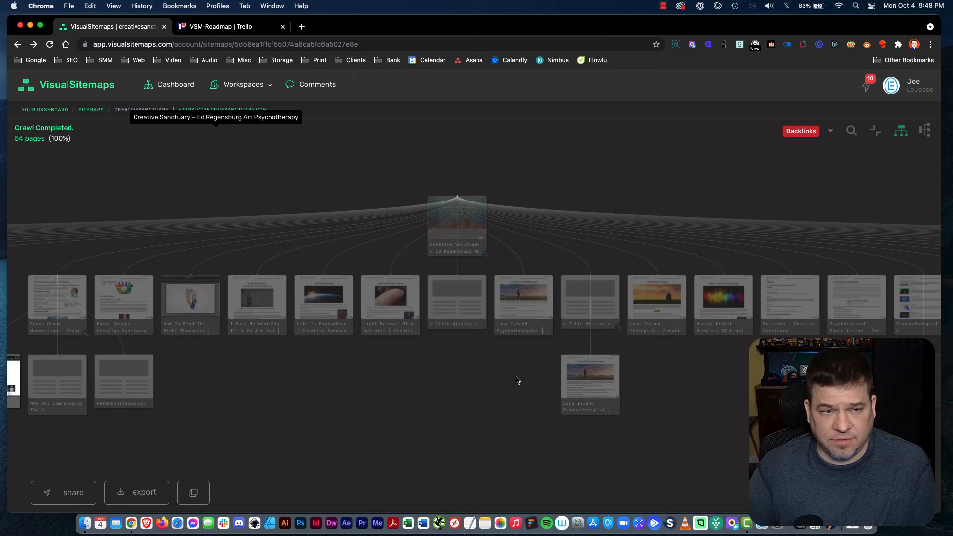
click(831, 132)
click(793, 174)
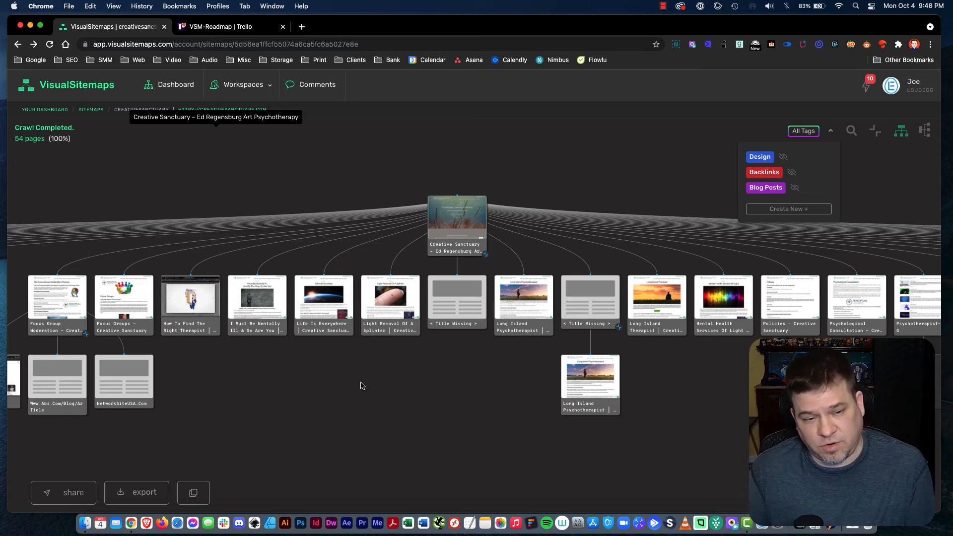
click(400, 383)
- Look over the page branches around the Creative Sanctuary home page, including the backlink pages nested under their parents
drag(178, 185, 426, 172)
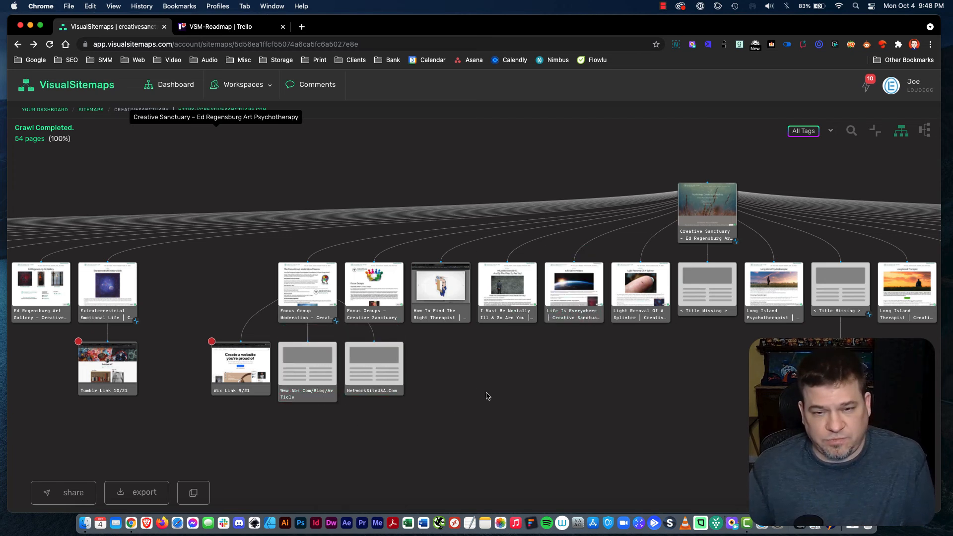
scroll(524, 378, down, 2)
scroll(523, 378, right, 2)
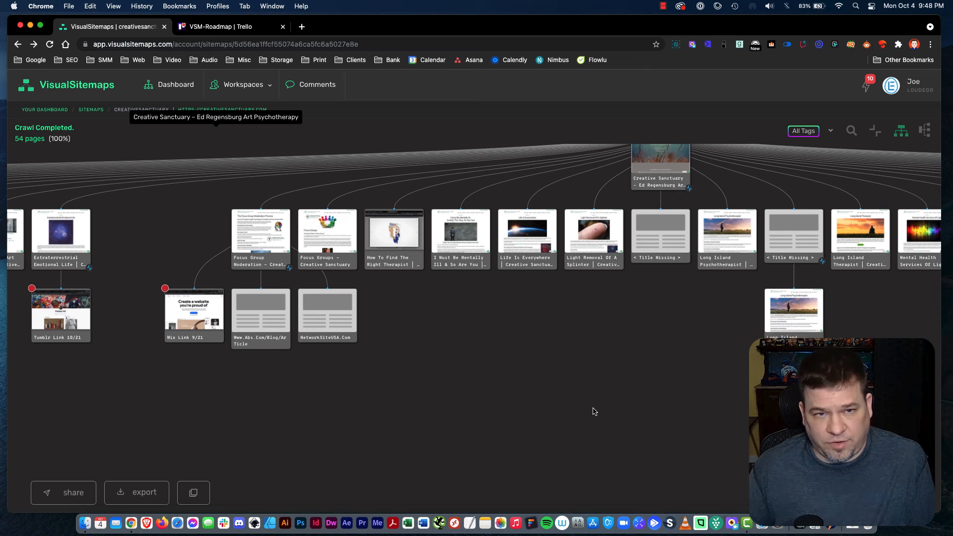
scroll(532, 383, down, 2)
scroll(532, 382, right, 1)
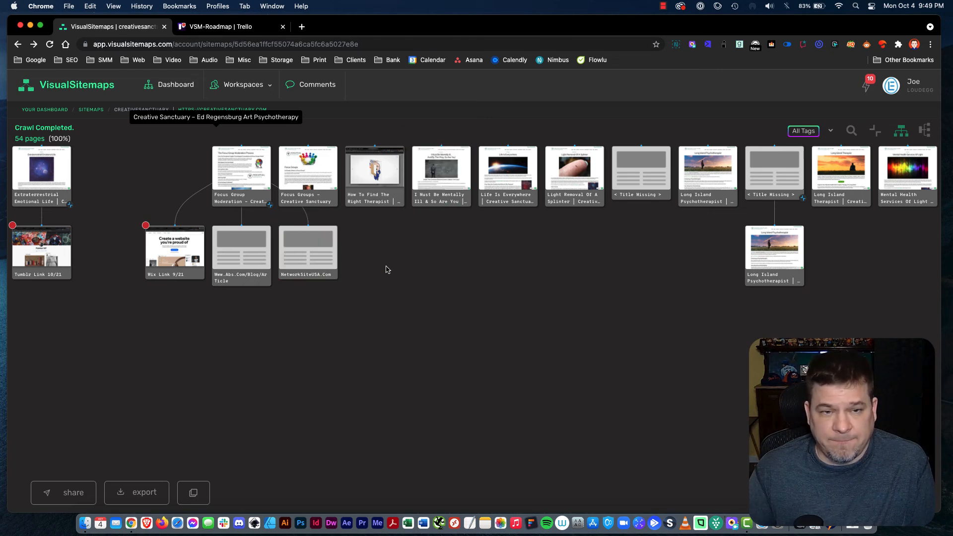
drag(426, 259, 437, 382)
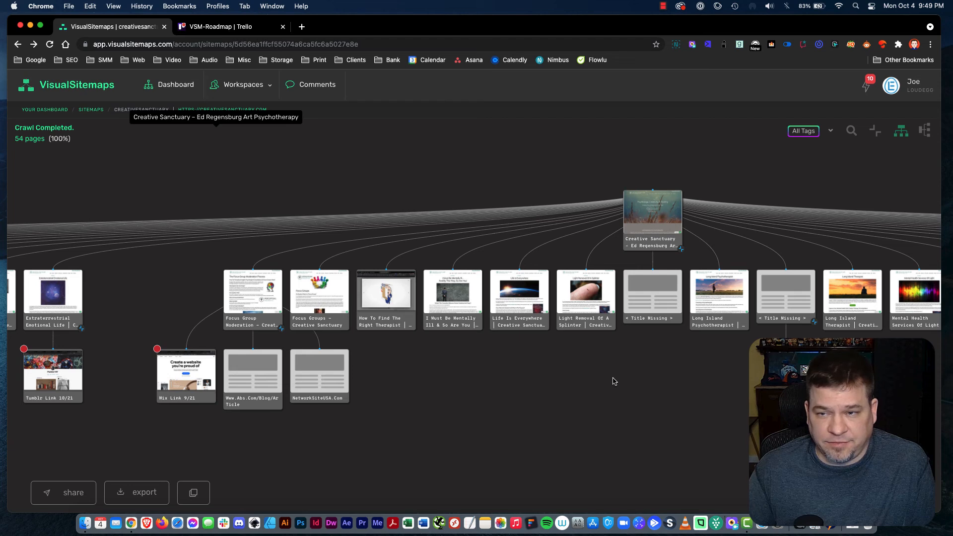
drag(614, 381, 510, 385)
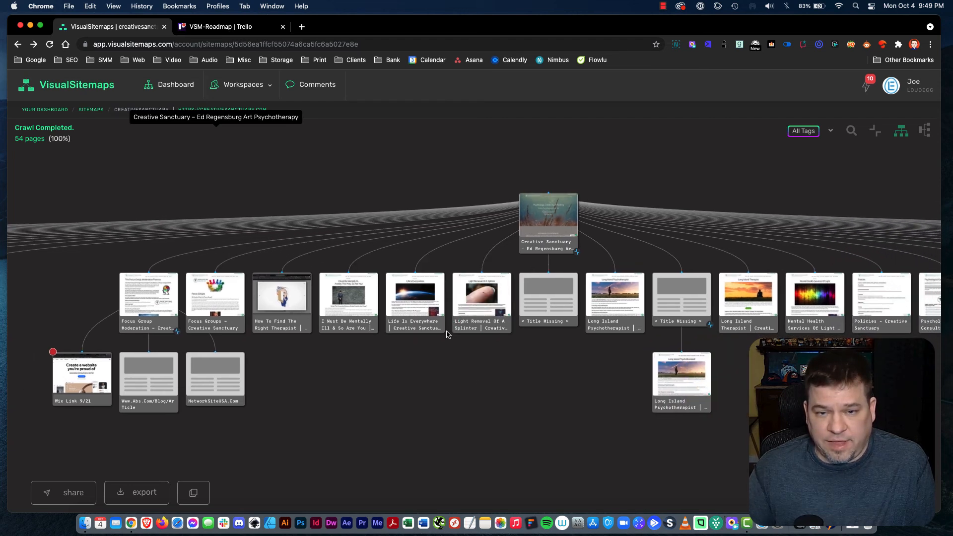
scroll(447, 386, right, 5)
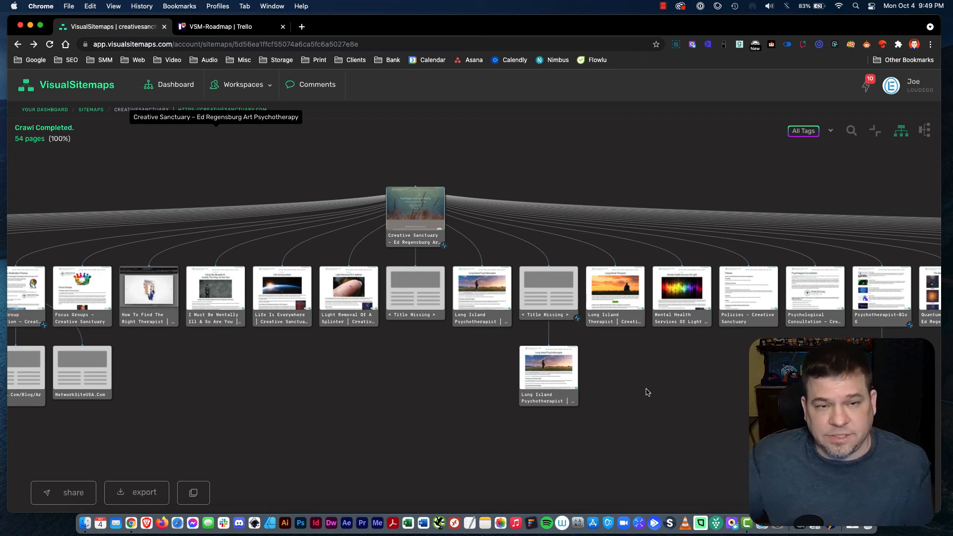
- Nest Long Island Therapist under the Mental Health Services Of Light page, and the untitled page with its child under Long Island Therapist
mouse_move(629, 268)
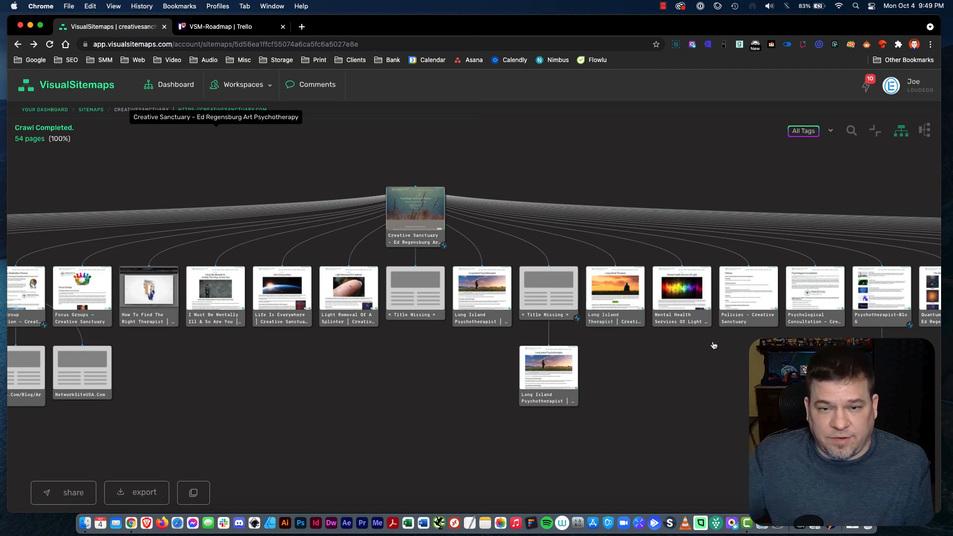
mouse_move(623, 308)
mouse_down()
mouse_move(716, 305)
mouse_move(611, 302)
mouse_move(688, 303)
mouse_up()
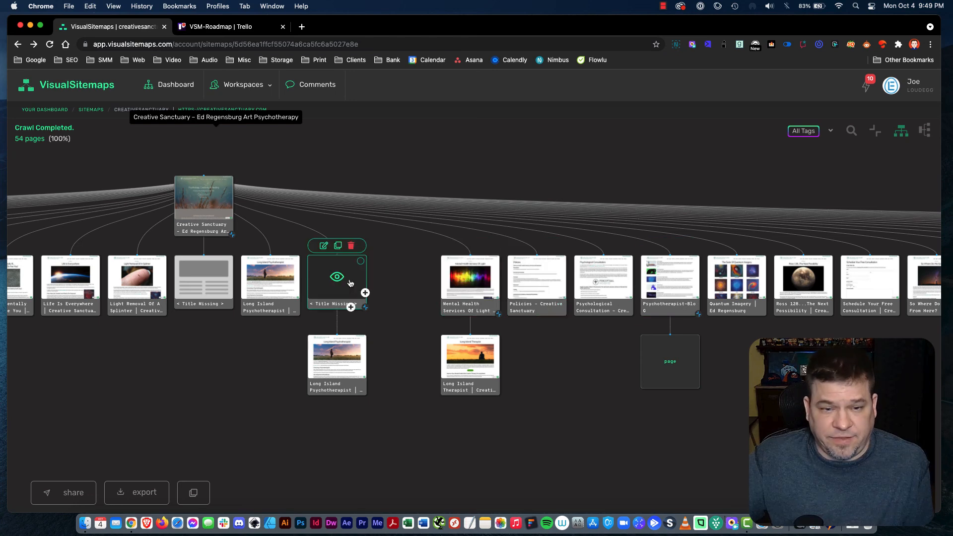
mouse_move(350, 281)
mouse_down()
mouse_move(428, 393)
mouse_move(470, 353)
mouse_up()
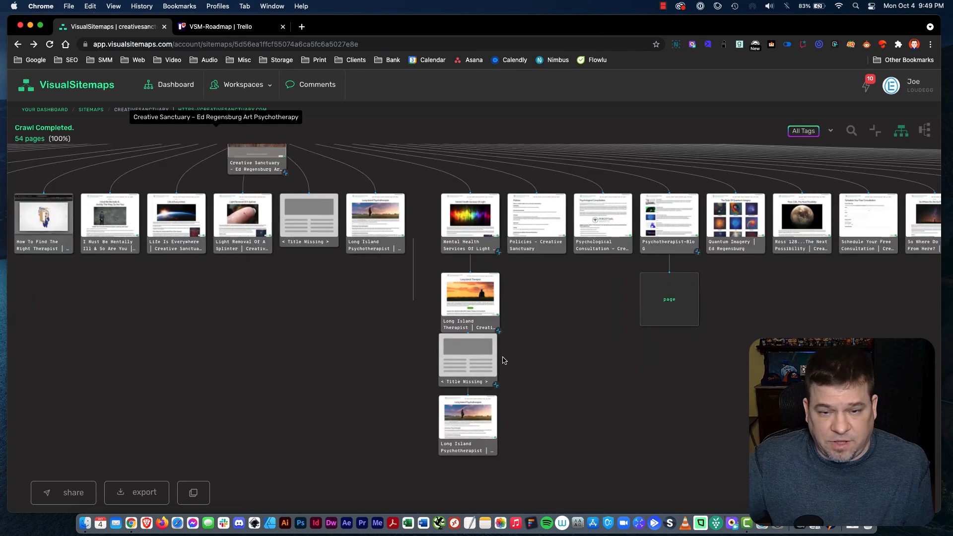
- Nest the top-level Long Island Psychotherapist page under Mental Health Services Of Light, and move it back under the home page
mouse_move(407, 208)
mouse_down()
mouse_move(423, 224)
mouse_move(471, 229)
mouse_up()
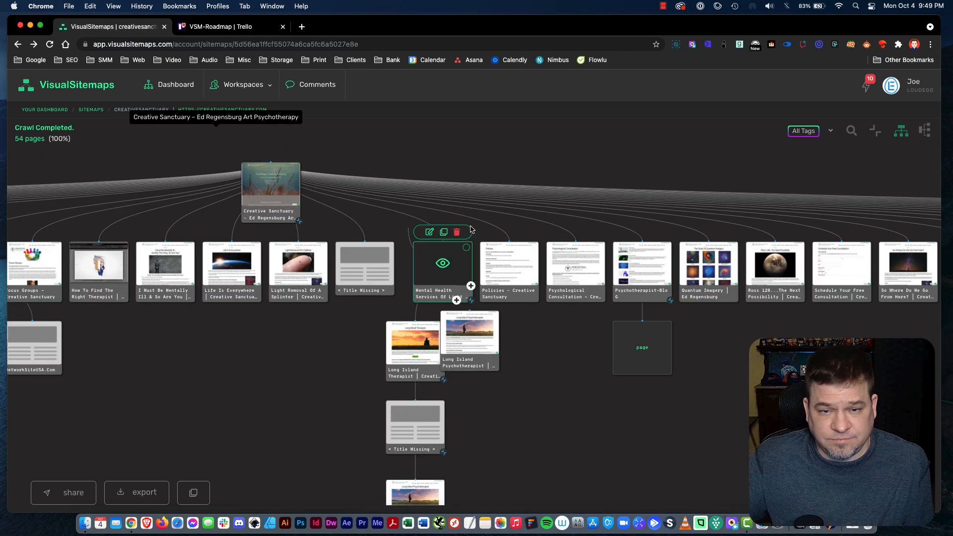
mouse_move(465, 351)
mouse_down()
mouse_move(469, 289)
mouse_move(464, 347)
mouse_move(432, 277)
mouse_move(404, 276)
mouse_move(276, 211)
mouse_up()
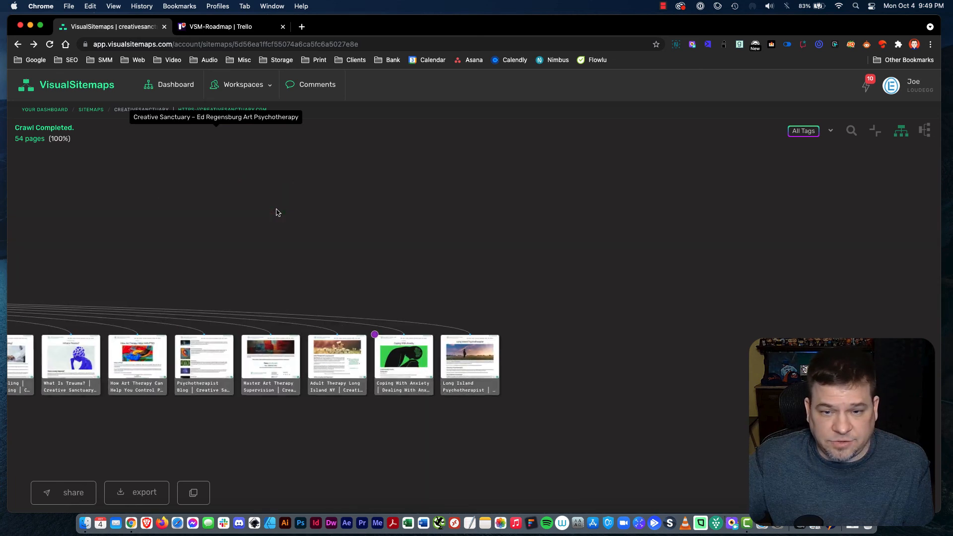
drag(401, 276, 665, 253)
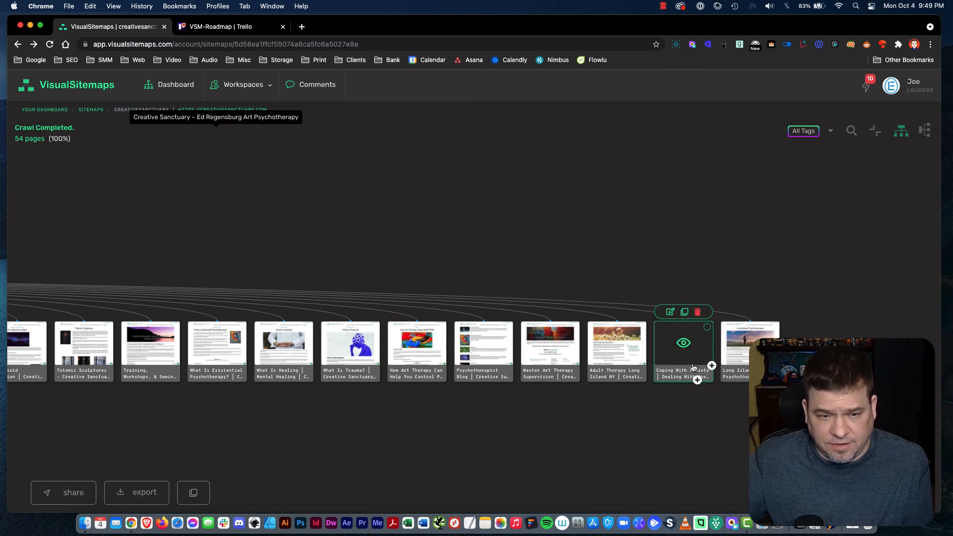
drag(105, 439, 468, 379)
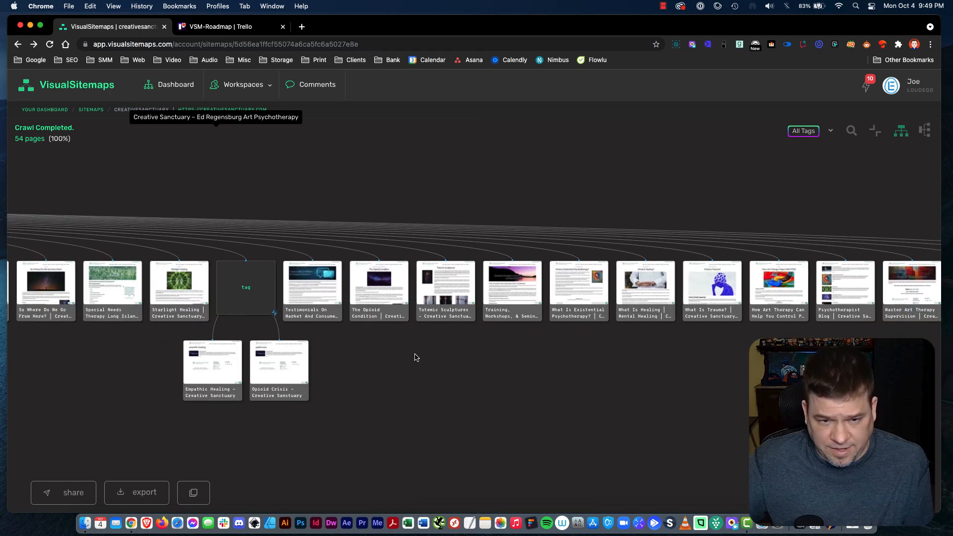
drag(416, 358, 753, 350)
drag(332, 373, 588, 373)
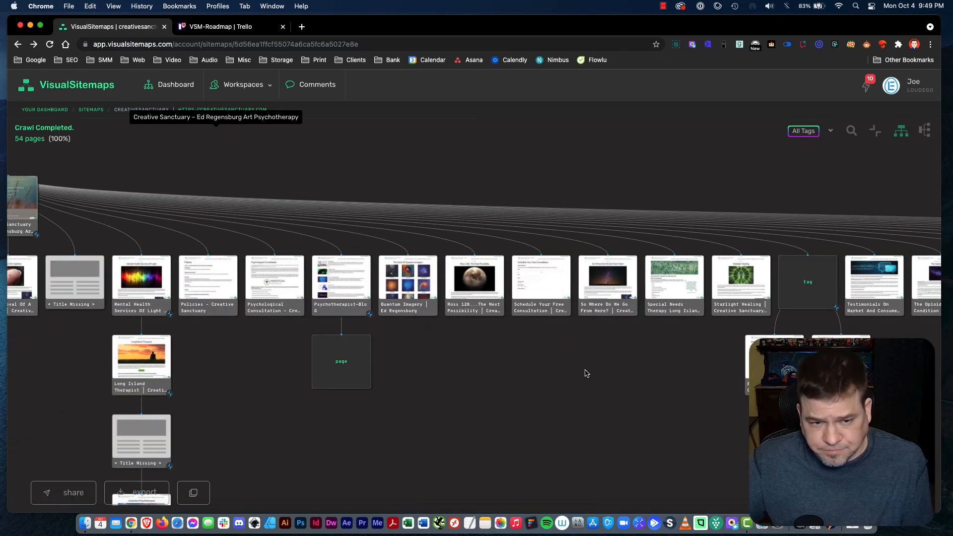
drag(249, 391, 695, 394)
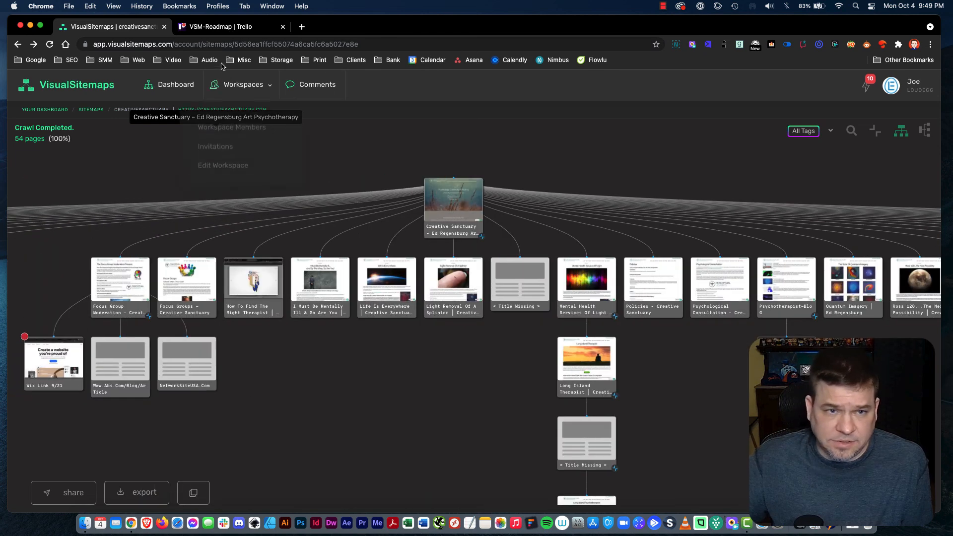
- Switch to the VSM-Roadmap Trello board and review the Exploring list's feature cards, including Drag n Drop precision and Ability to show all backlinks
click(232, 28)
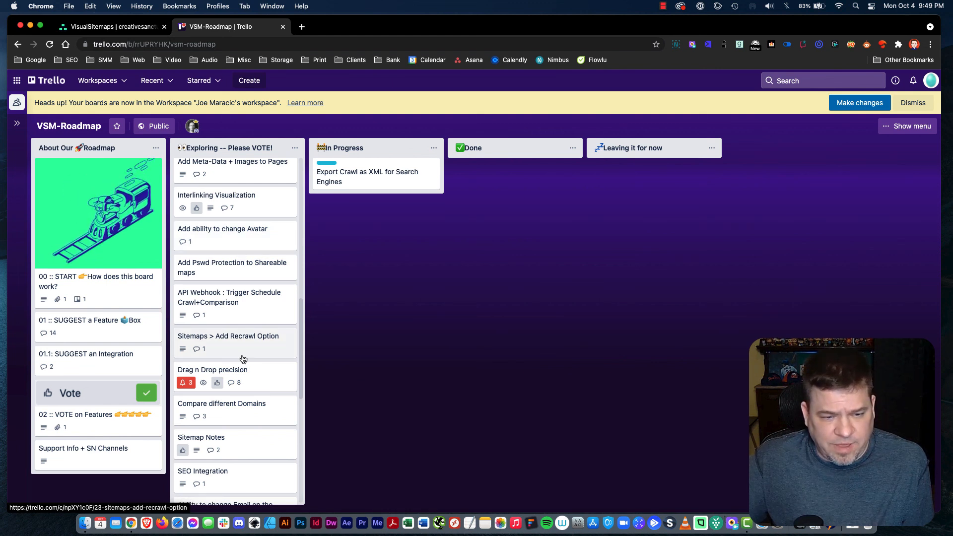
scroll(243, 359, down, 4)
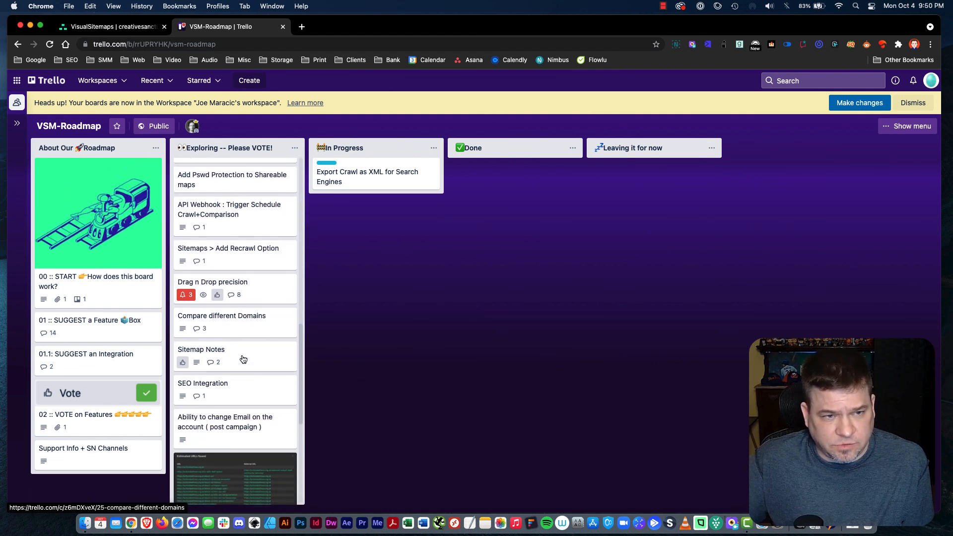
scroll(243, 359, down, 2)
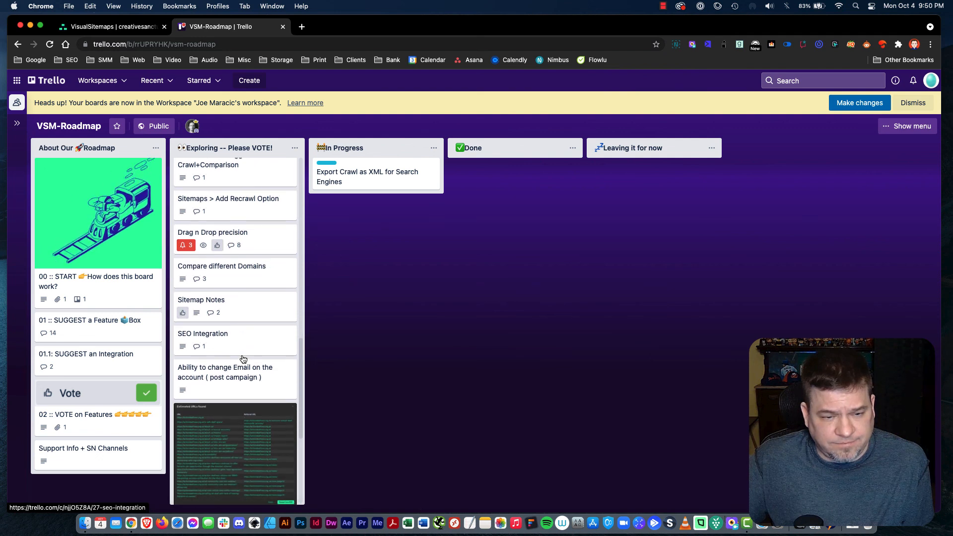
scroll(243, 359, down, 4)
scroll(242, 359, down, 4)
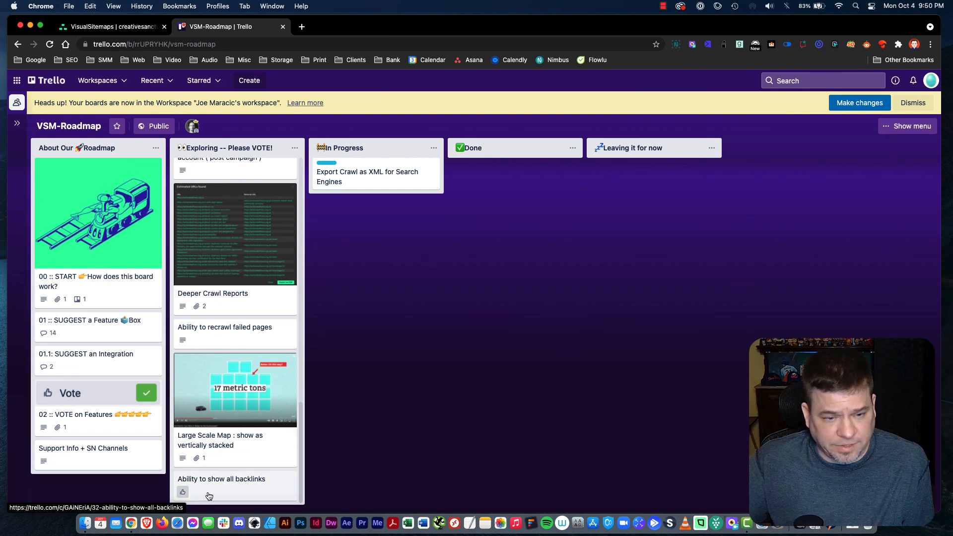
scroll(255, 486, up, 6)
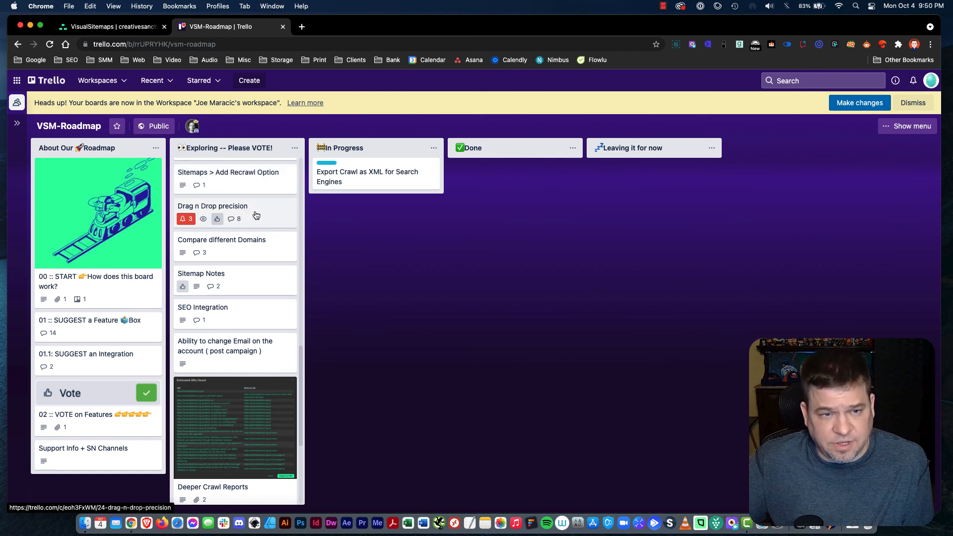
scroll(250, 219, up, 3)
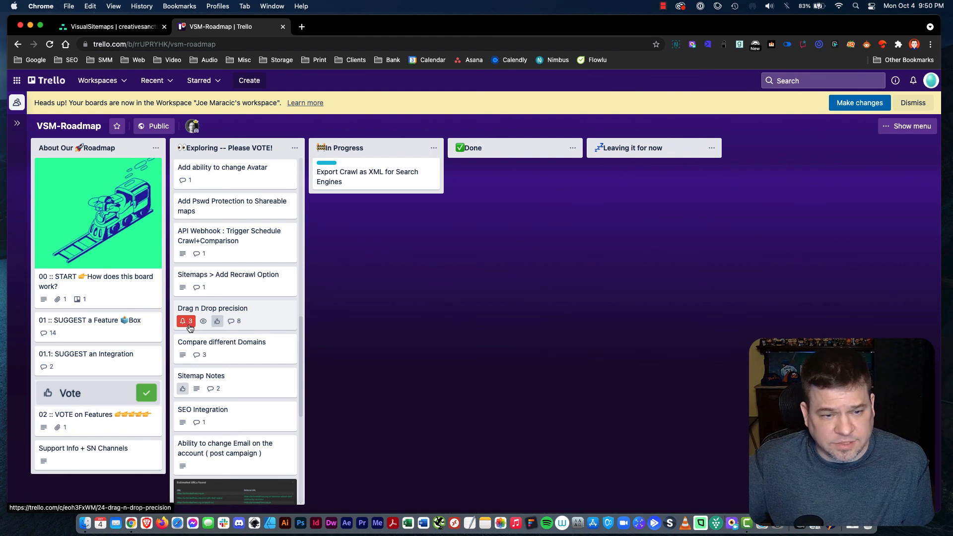
scroll(234, 325, up, 3)
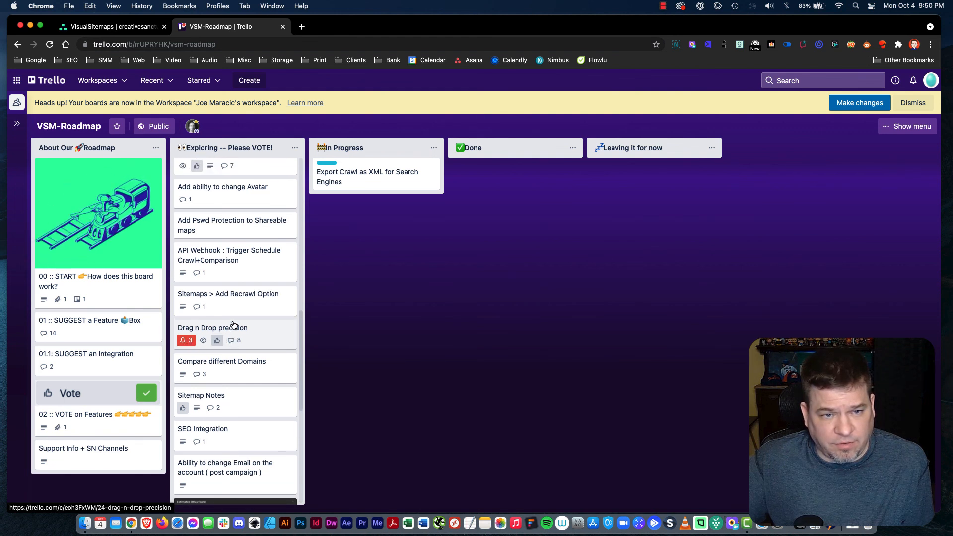
scroll(233, 326, up, 1)
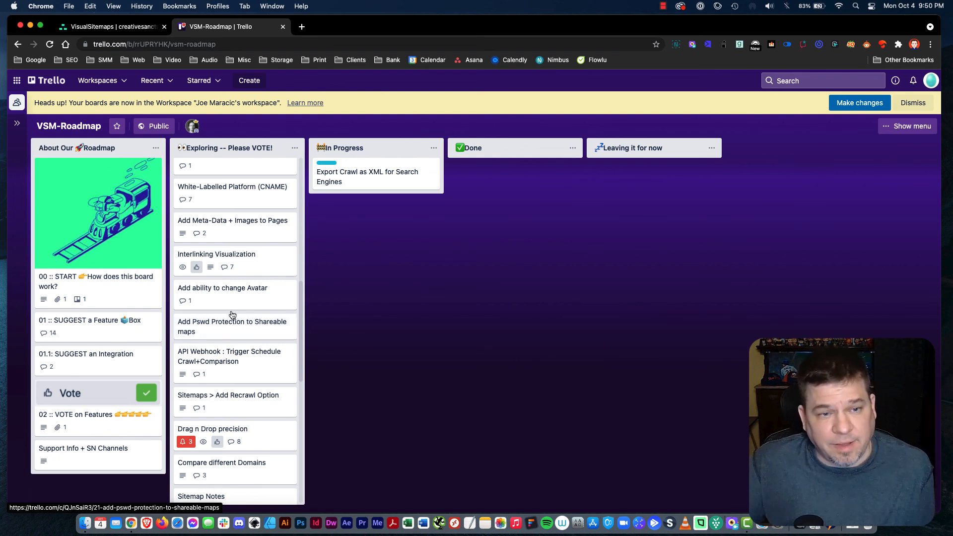
scroll(233, 308, up, 3)
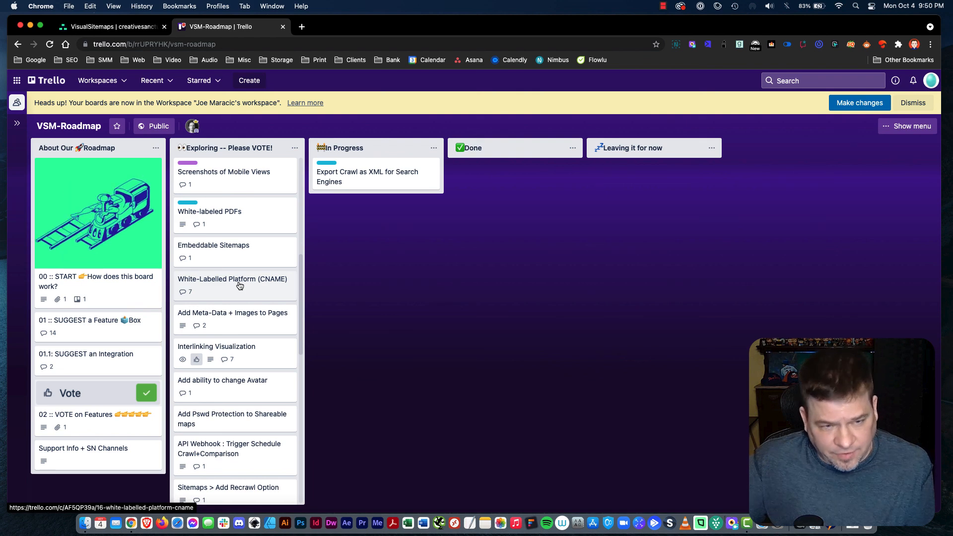
scroll(238, 284, up, 2)
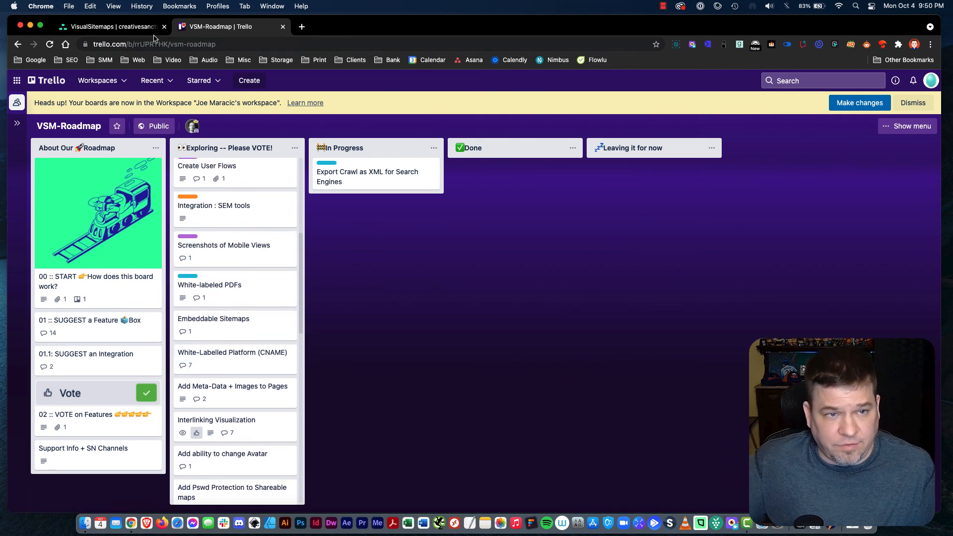
- Switch back to the creativesanctuary sitemap in VisualSitemaps and bring up the page options for the I Must Be Mentally Ill page
click(149, 27)
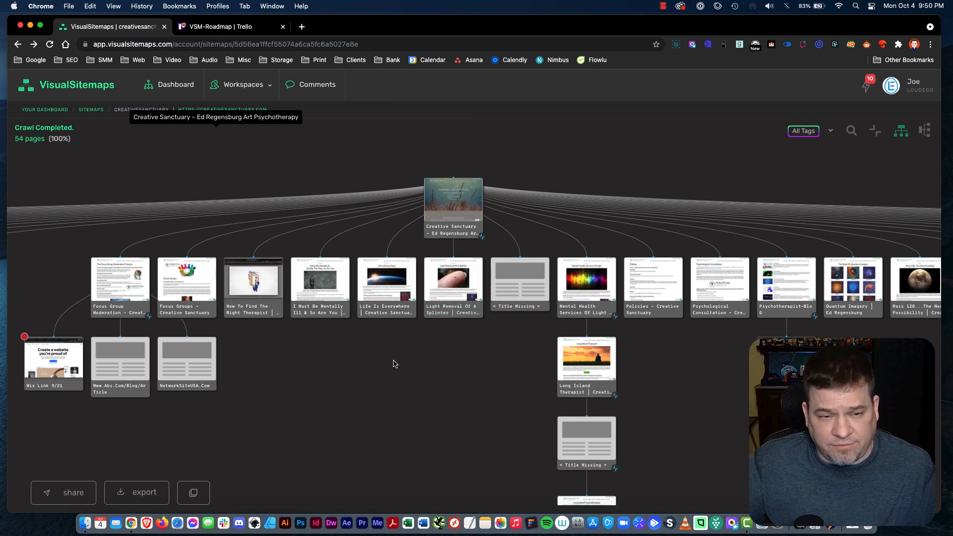
mouse_move(332, 280)
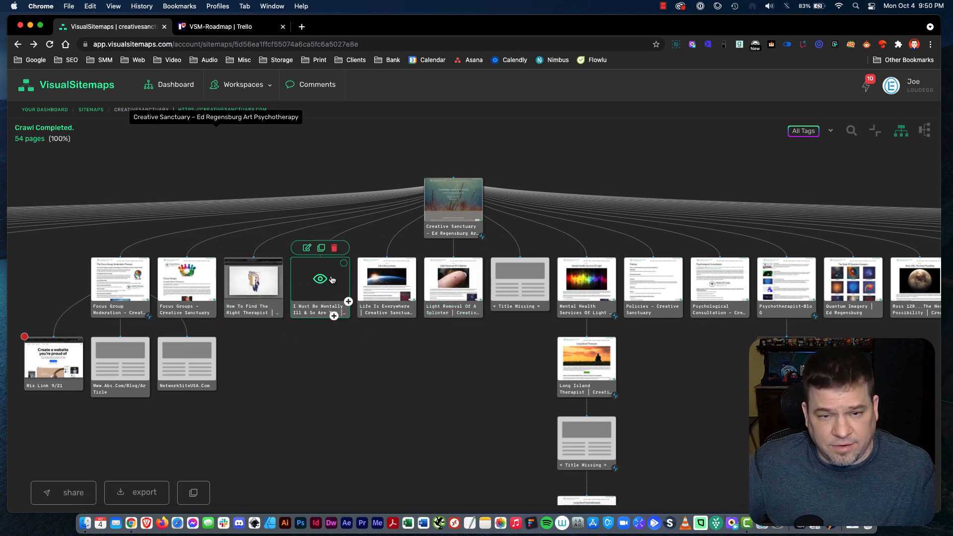